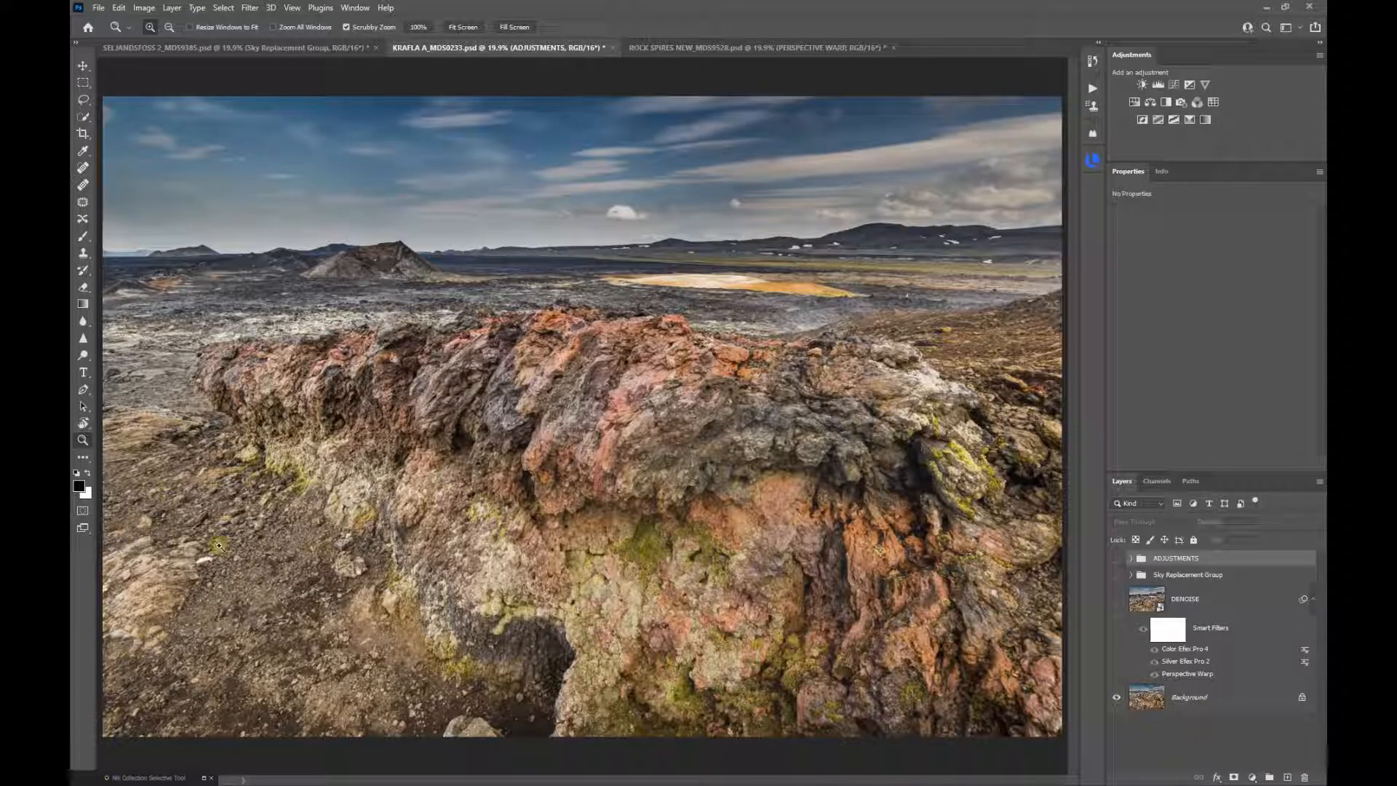
# - Hide everything above the Background layer, duplicate that layer and convert the copy to a smart object
pyautogui.moveTo(1116, 558); pyautogui.dragTo(1109, 602)
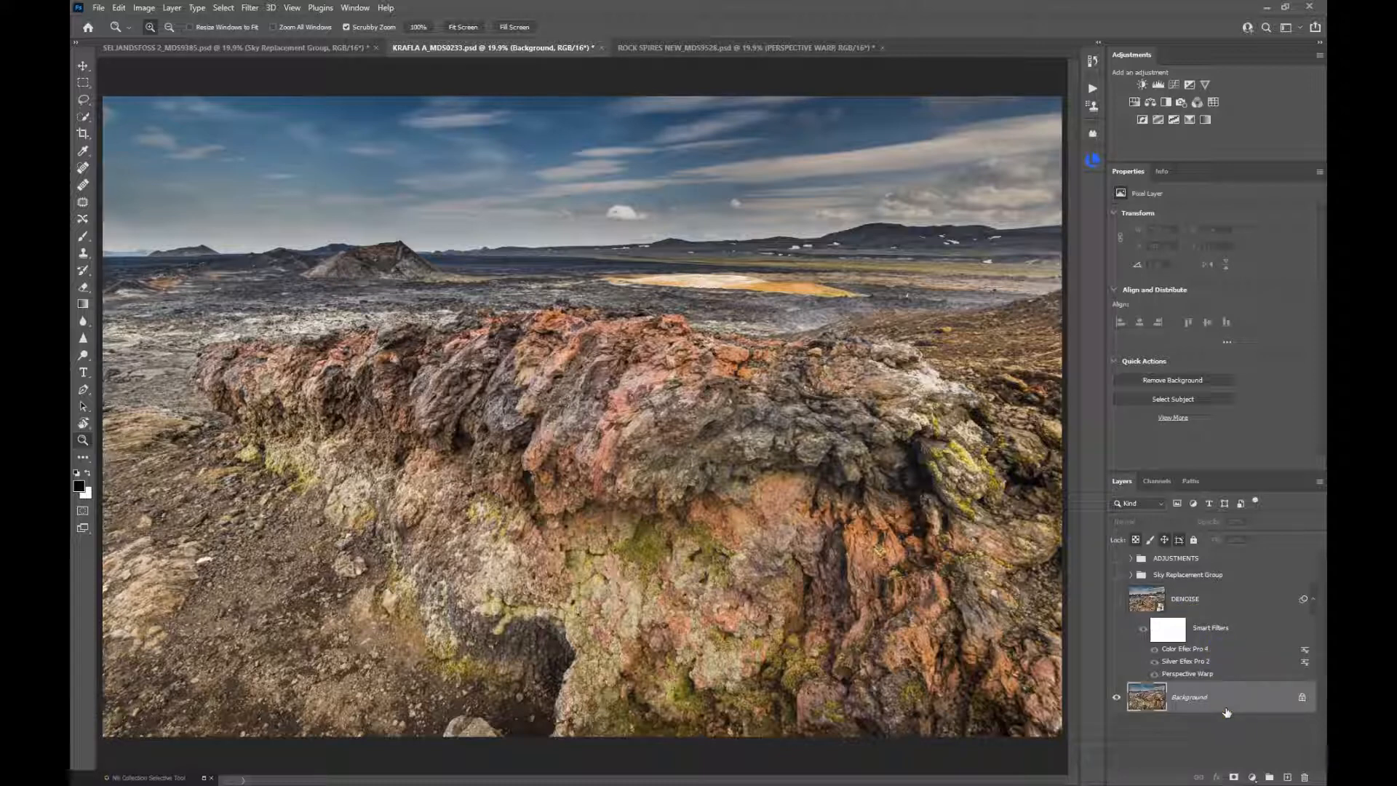
pyautogui.hotkey('ctrl', 'j')
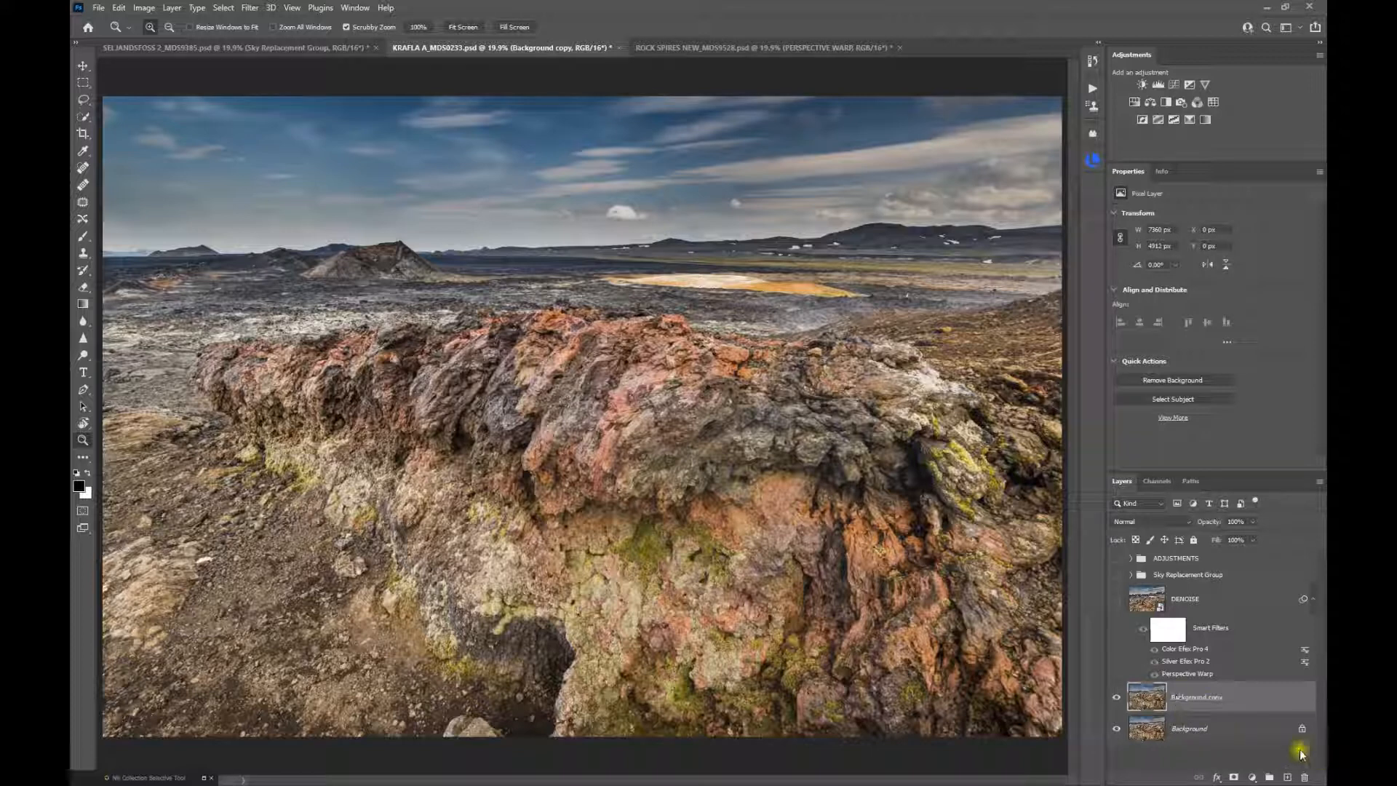
pyautogui.rightClick(1241, 703)
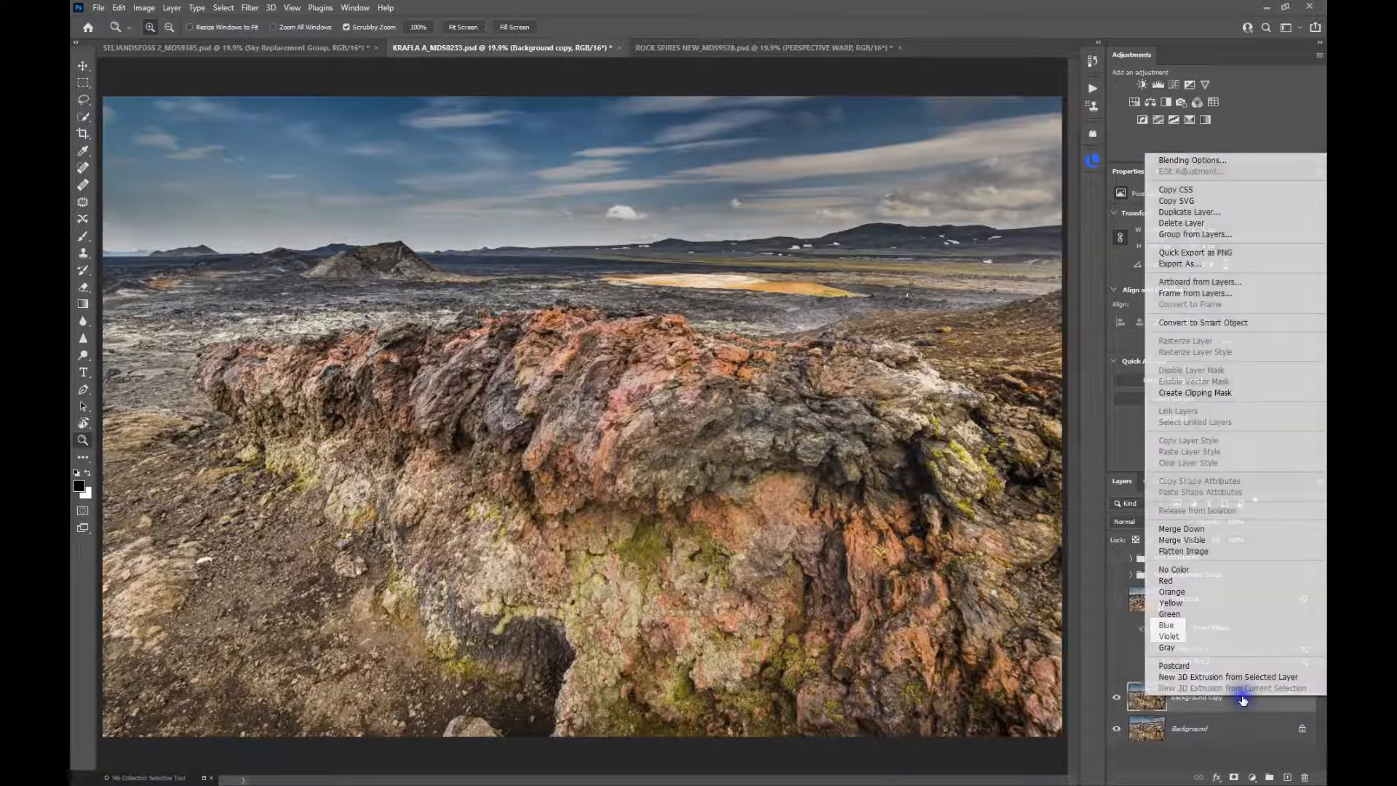
pyautogui.click(1208, 326)
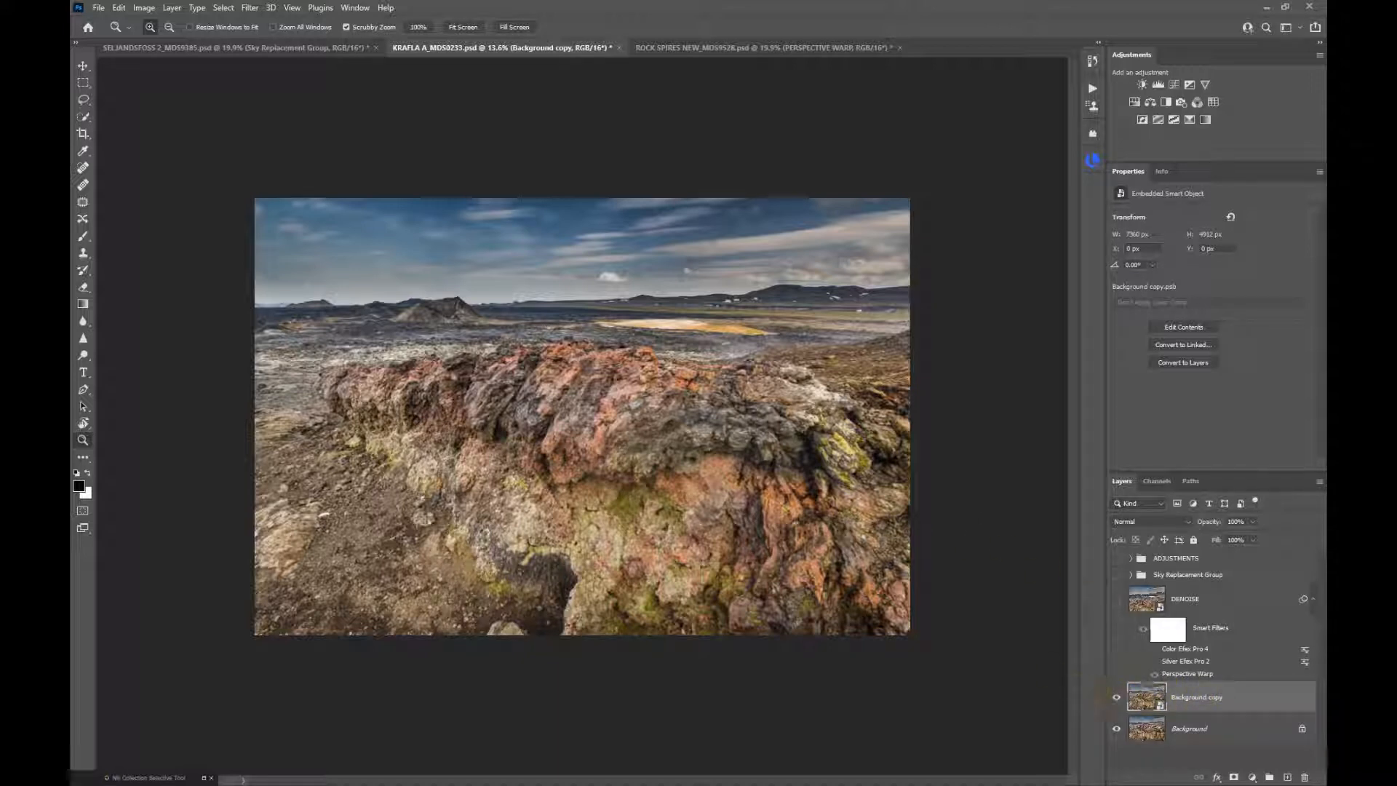
# - Start Perspective Warp on Background copy and lay out three connected full-width quads over foreground, rock wall and sky, extending slightly beyond the image
pyautogui.click(119, 8)
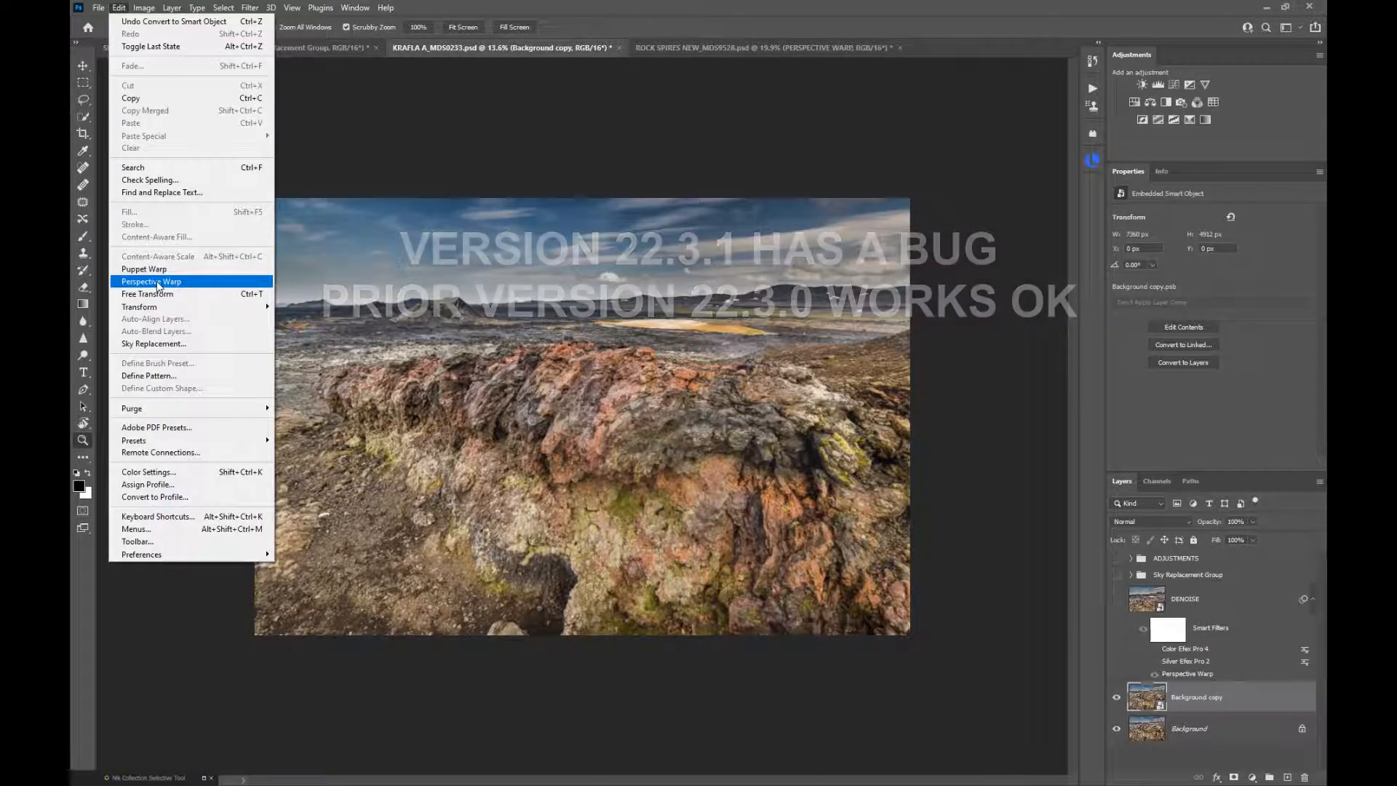
pyautogui.click(157, 284)
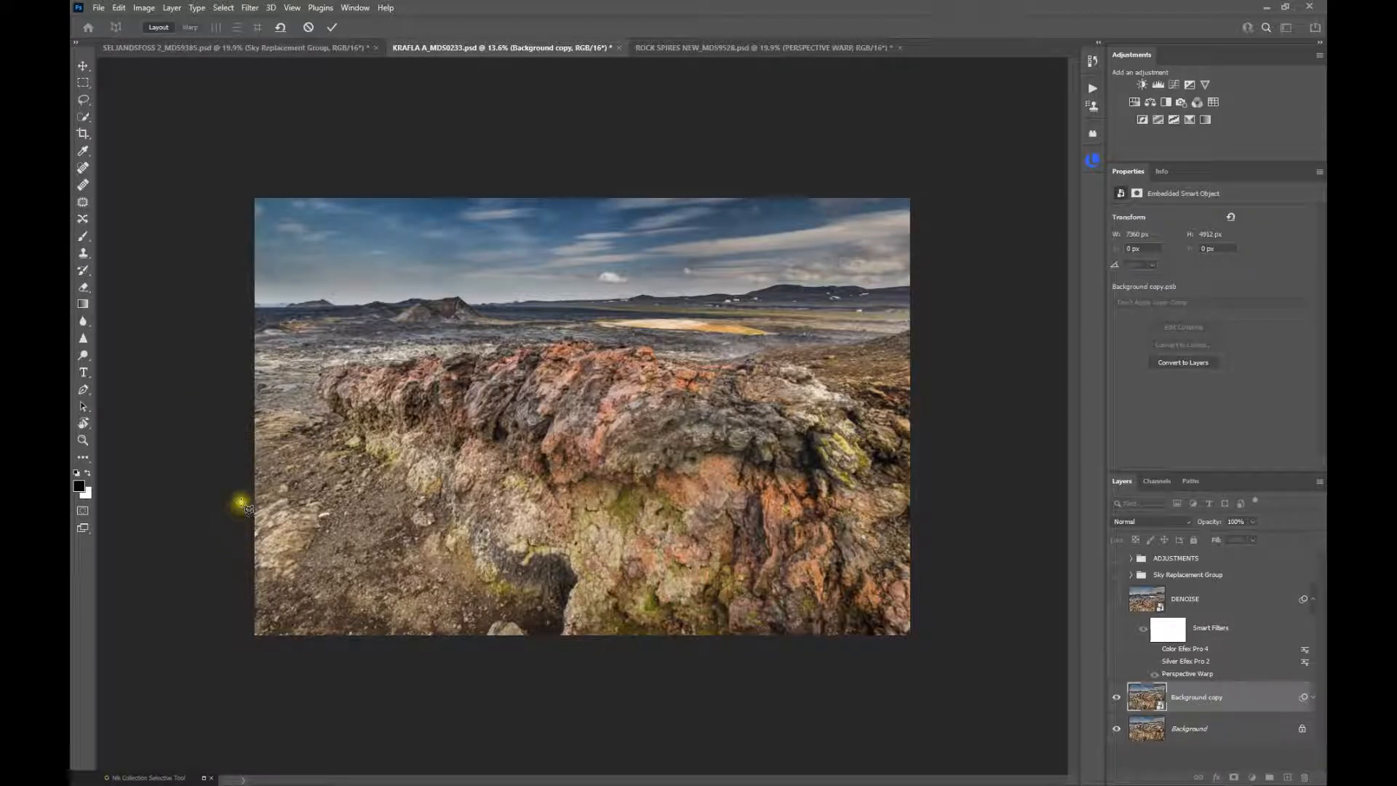
pyautogui.moveTo(242, 503); pyautogui.dragTo(924, 645)
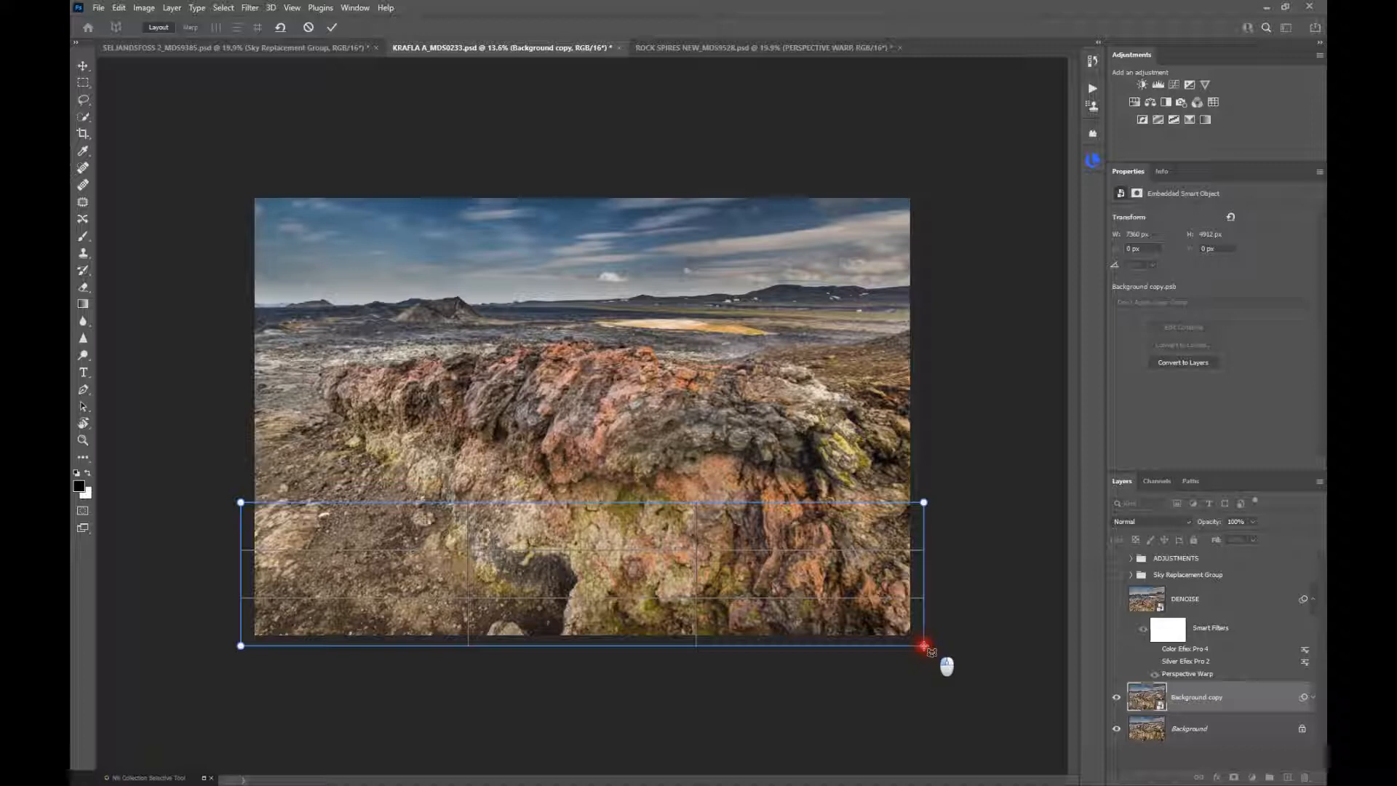
pyautogui.moveTo(924, 646); pyautogui.dragTo(924, 646)
pyautogui.click(240, 489)
pyautogui.moveTo(240, 489); pyautogui.dragTo(923, 319)
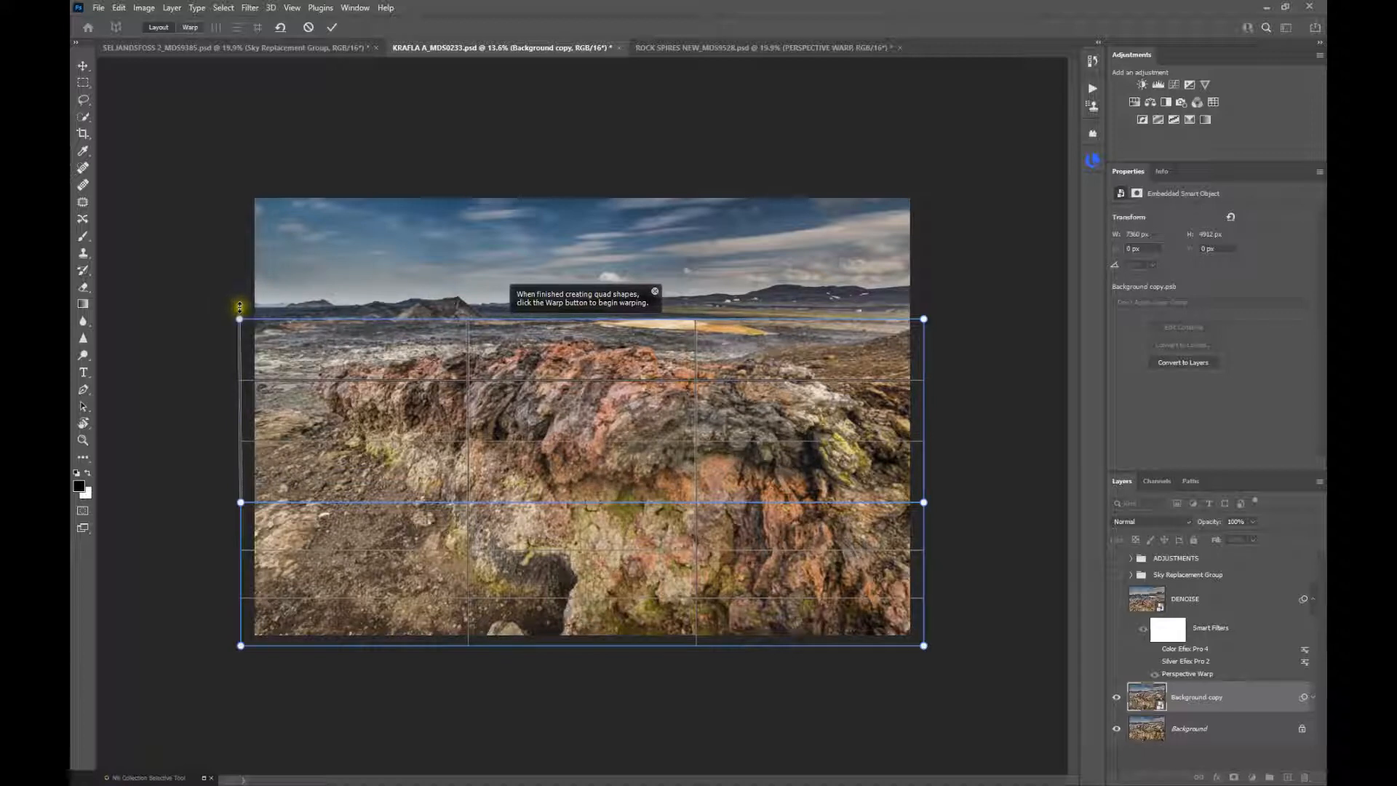
pyautogui.moveTo(239, 306)
pyautogui.mouseDown()
pyautogui.moveTo(811, 225)
pyautogui.moveTo(900, 226)
pyautogui.moveTo(923, 180)
pyautogui.mouseUp()
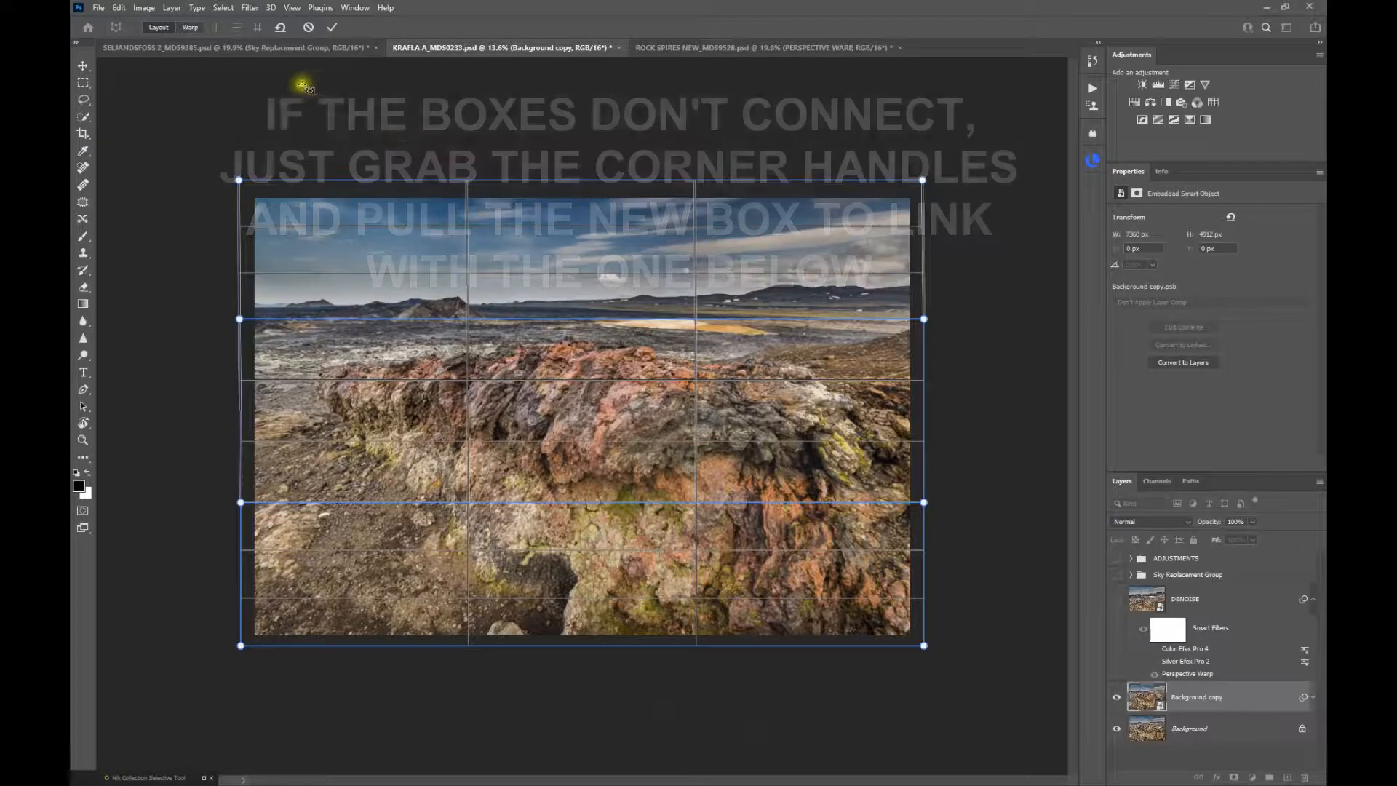
# - Switch to warp mode, pull the grid's bottom corners further below the image and lower the foreground dividing line on both sides
pyautogui.click(190, 28)
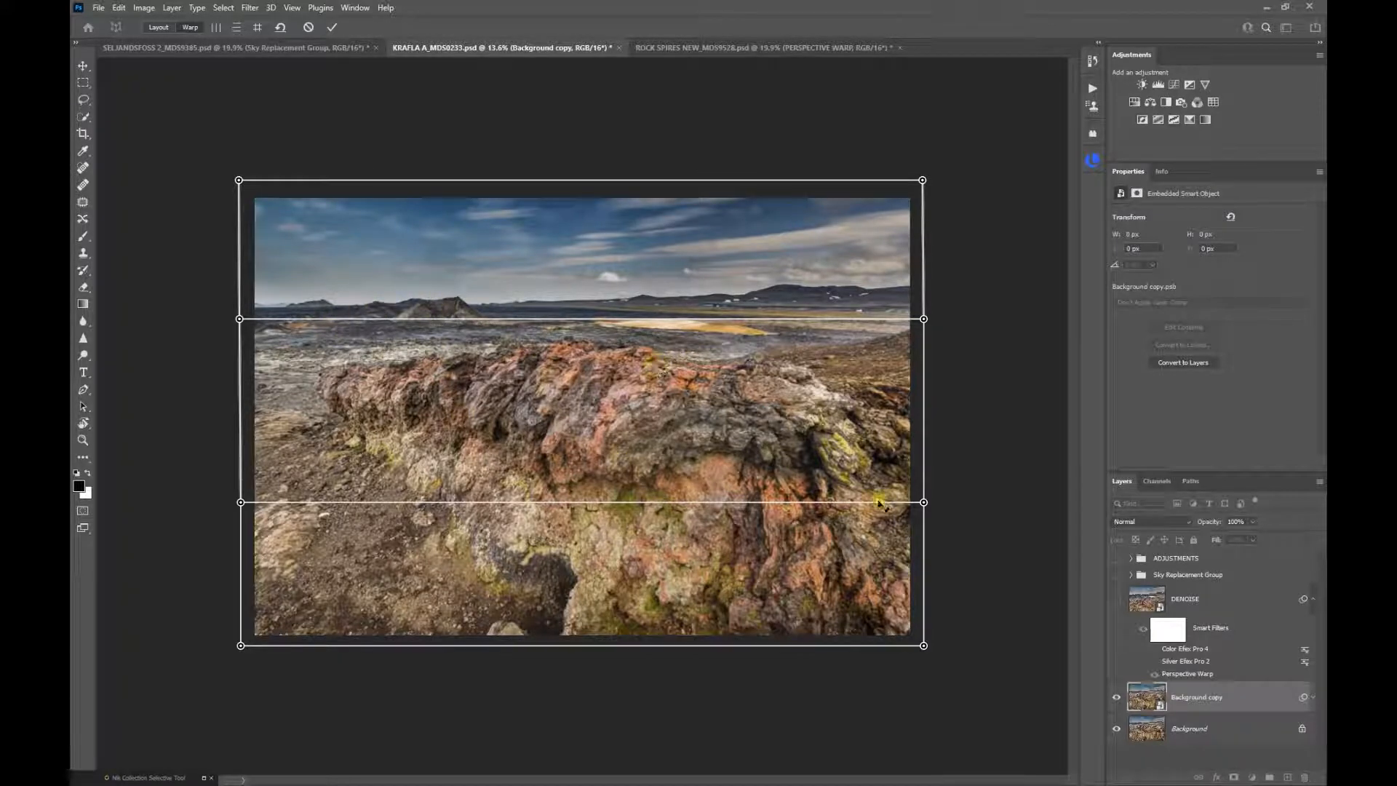
pyautogui.click(924, 646)
pyautogui.moveTo(924, 646); pyautogui.dragTo(925, 680)
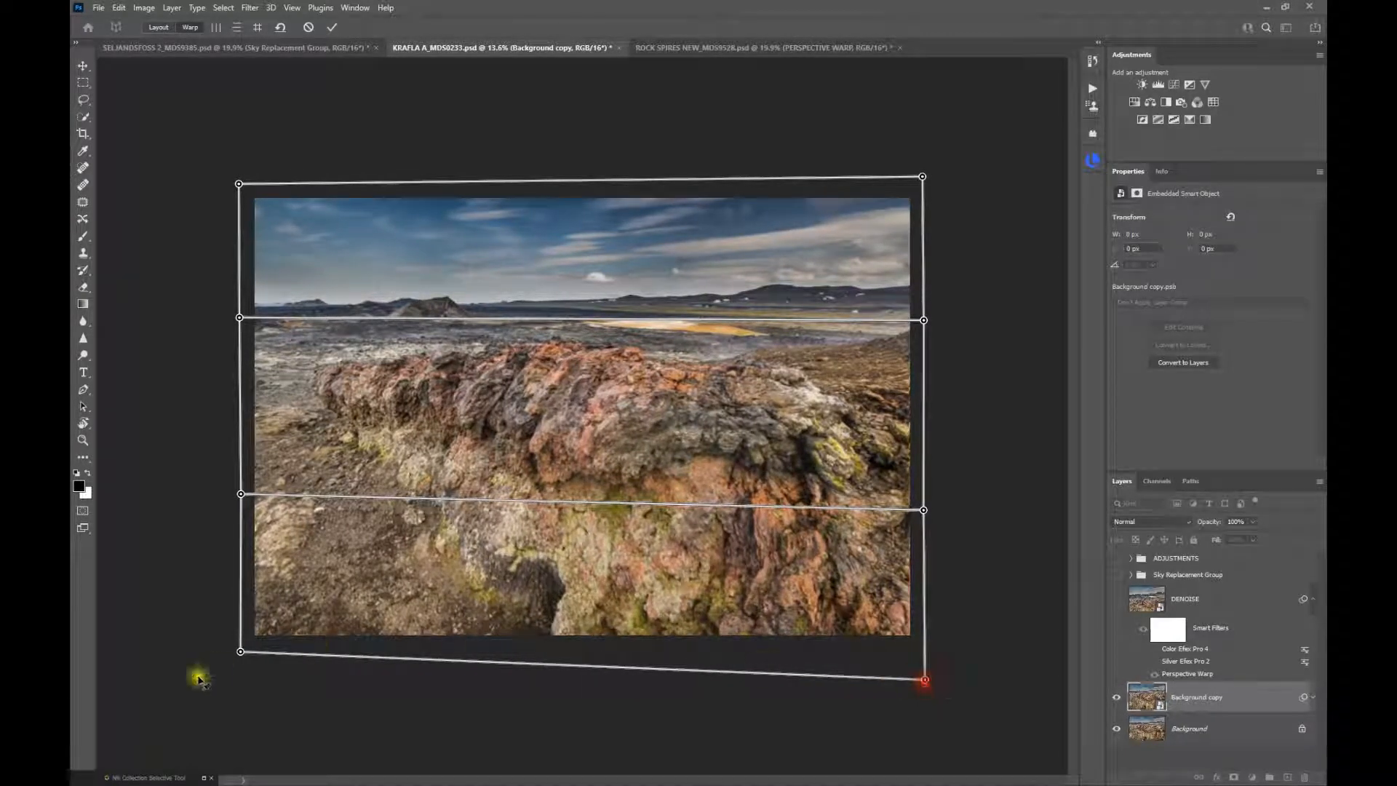
pyautogui.moveTo(239, 653); pyautogui.dragTo(241, 684)
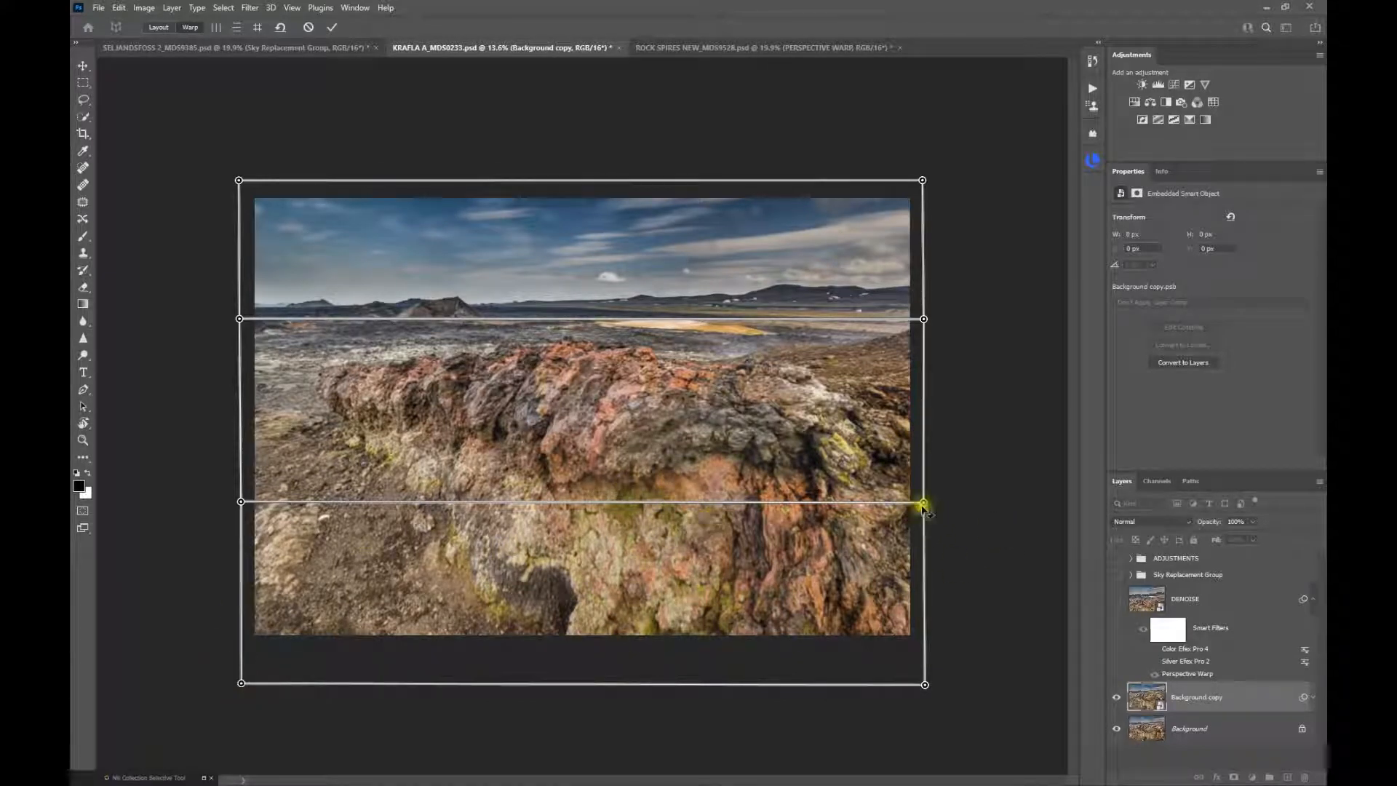
pyautogui.moveTo(924, 502); pyautogui.dragTo(926, 547)
pyautogui.moveTo(240, 524); pyautogui.dragTo(241, 557)
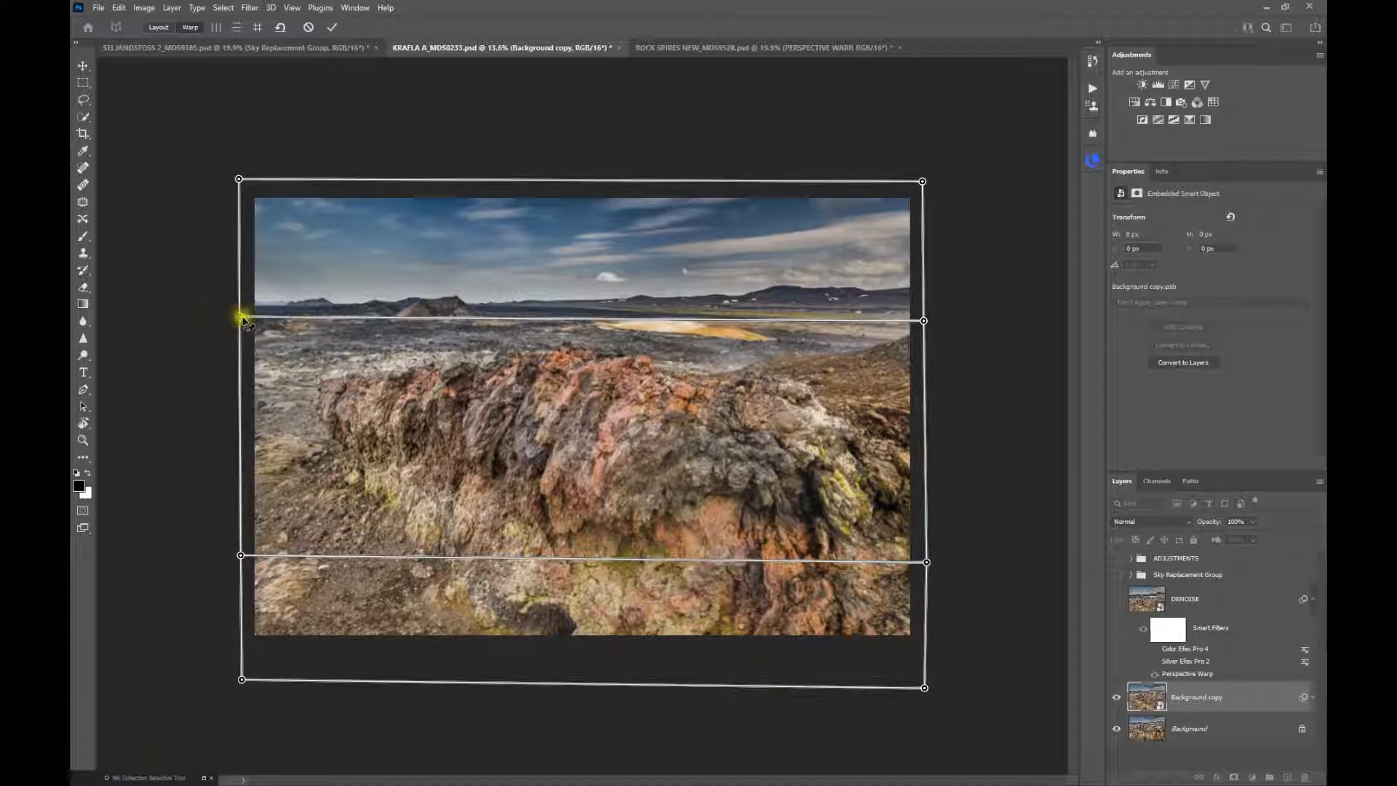
# - Lower both ends of the grid line near the horizon, and fine-tune the bottom-left corner to level the warp
pyautogui.moveTo(239, 319); pyautogui.dragTo(238, 367)
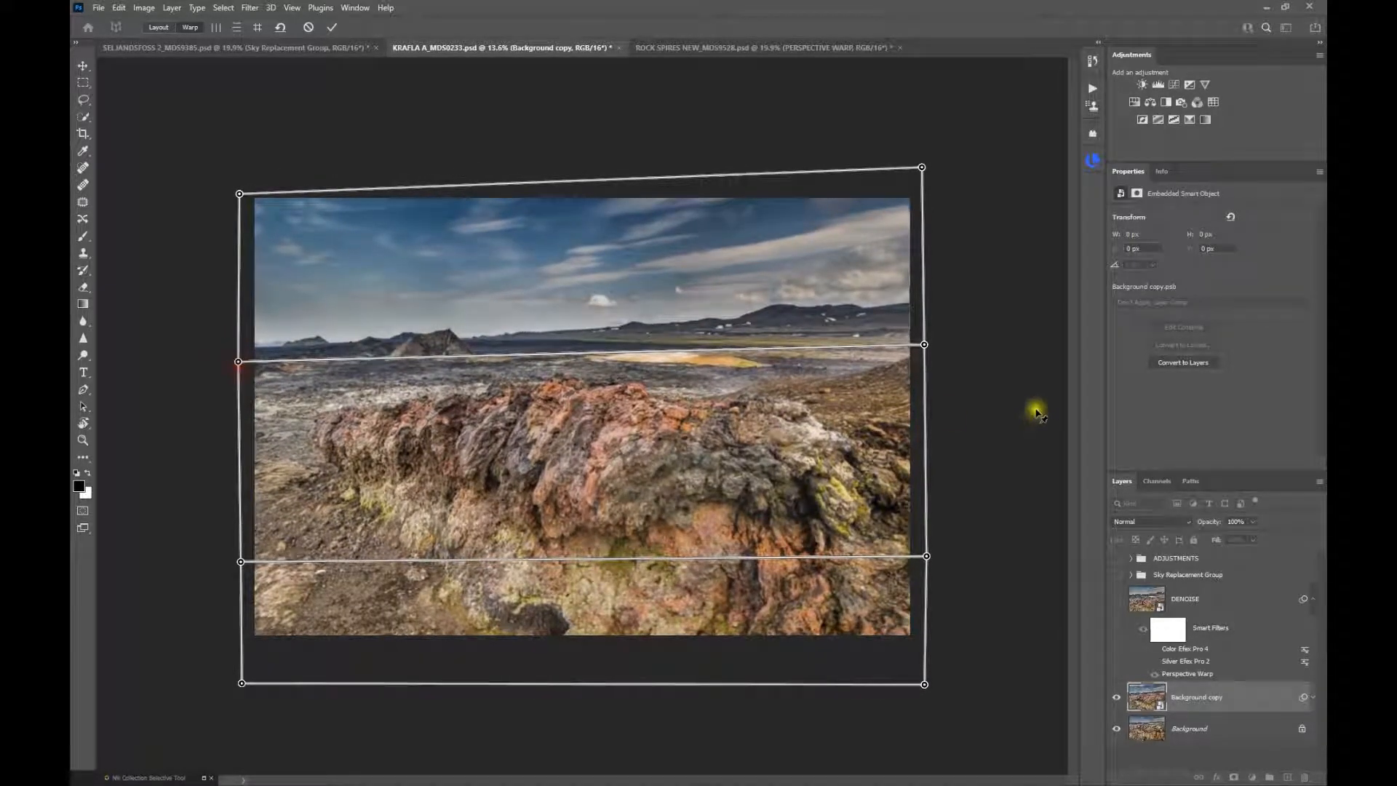
pyautogui.moveTo(923, 346); pyautogui.dragTo(927, 391)
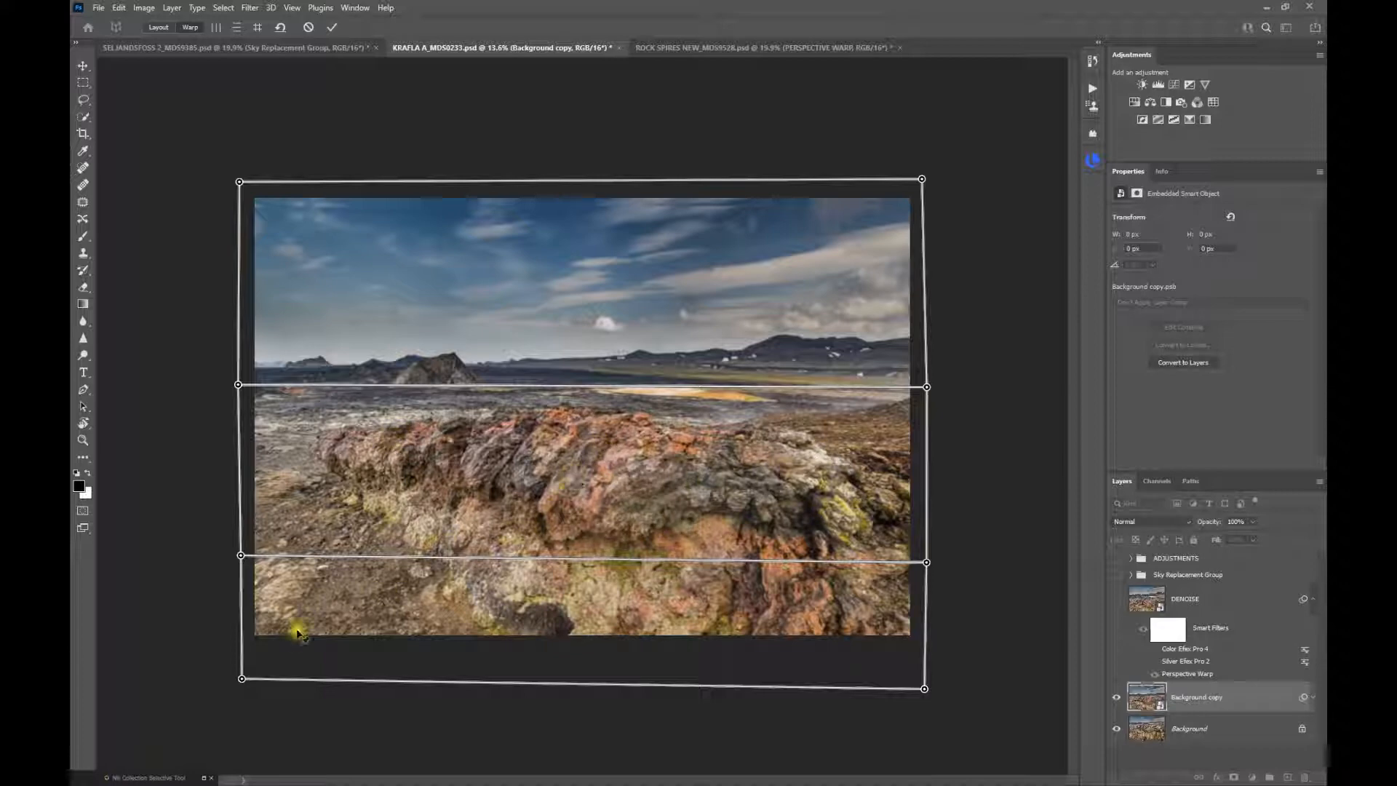
pyautogui.moveTo(243, 681); pyautogui.dragTo(243, 684)
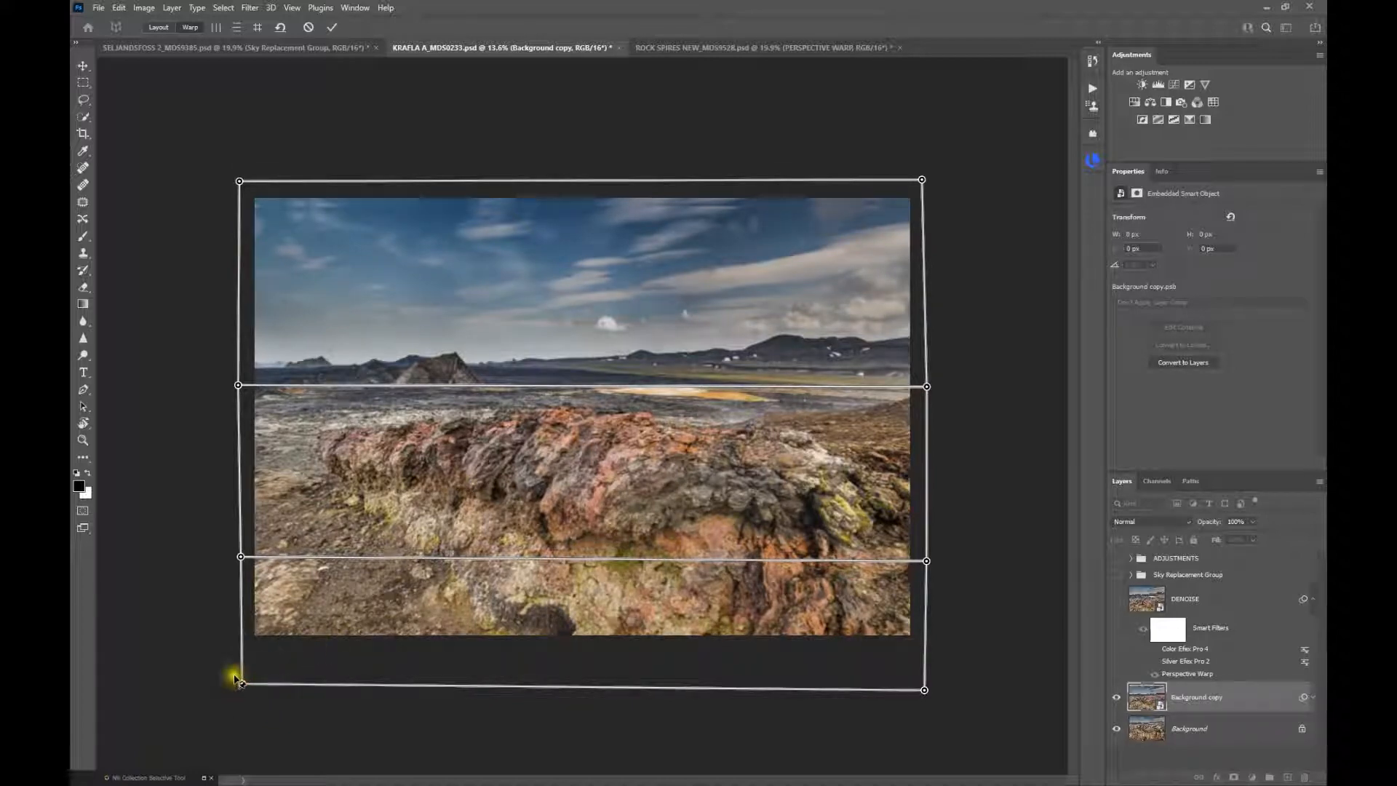
pyautogui.moveTo(241, 681); pyautogui.dragTo(240, 684)
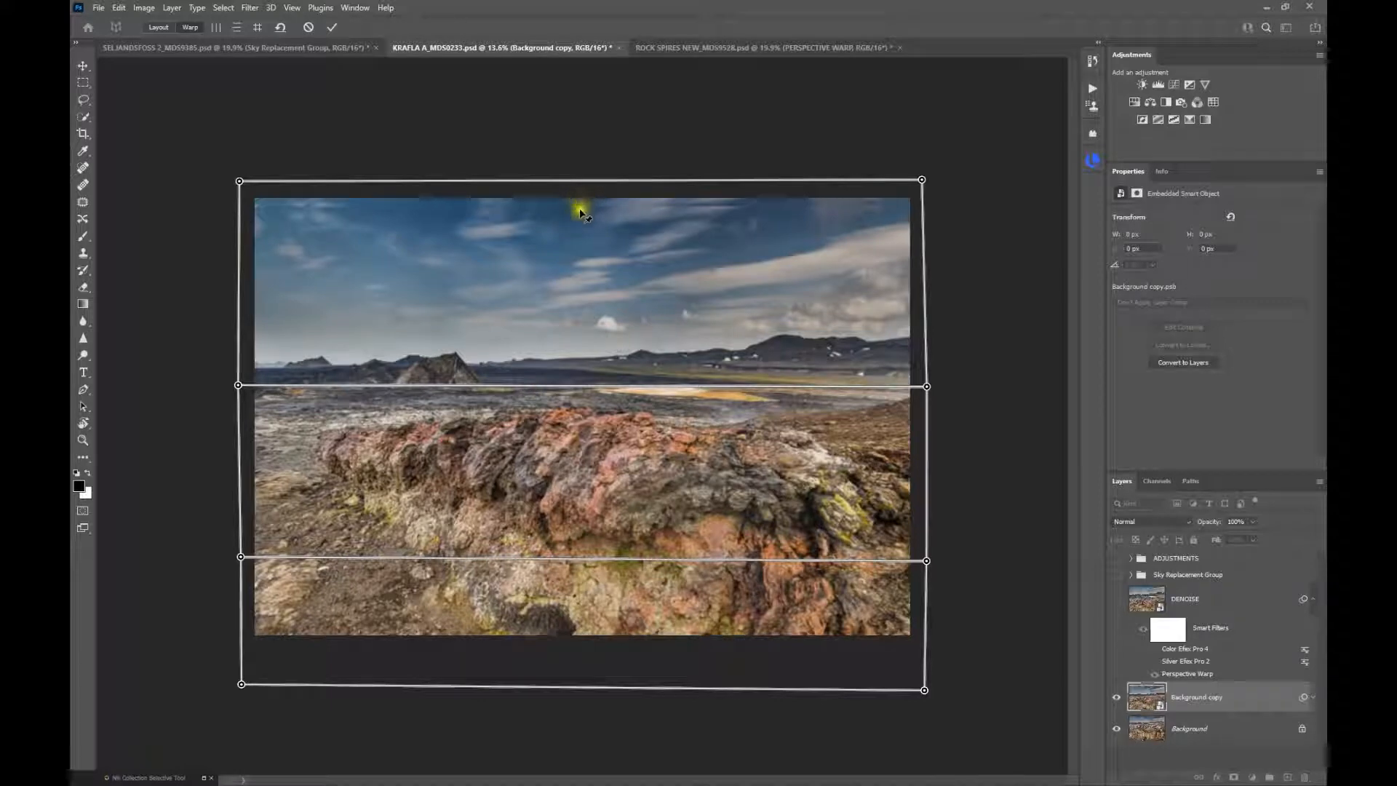
# - Raise the grid's two top corners further above the image to stretch the sky, and commit the perspective warp
pyautogui.moveTo(239, 180); pyautogui.dragTo(238, 158)
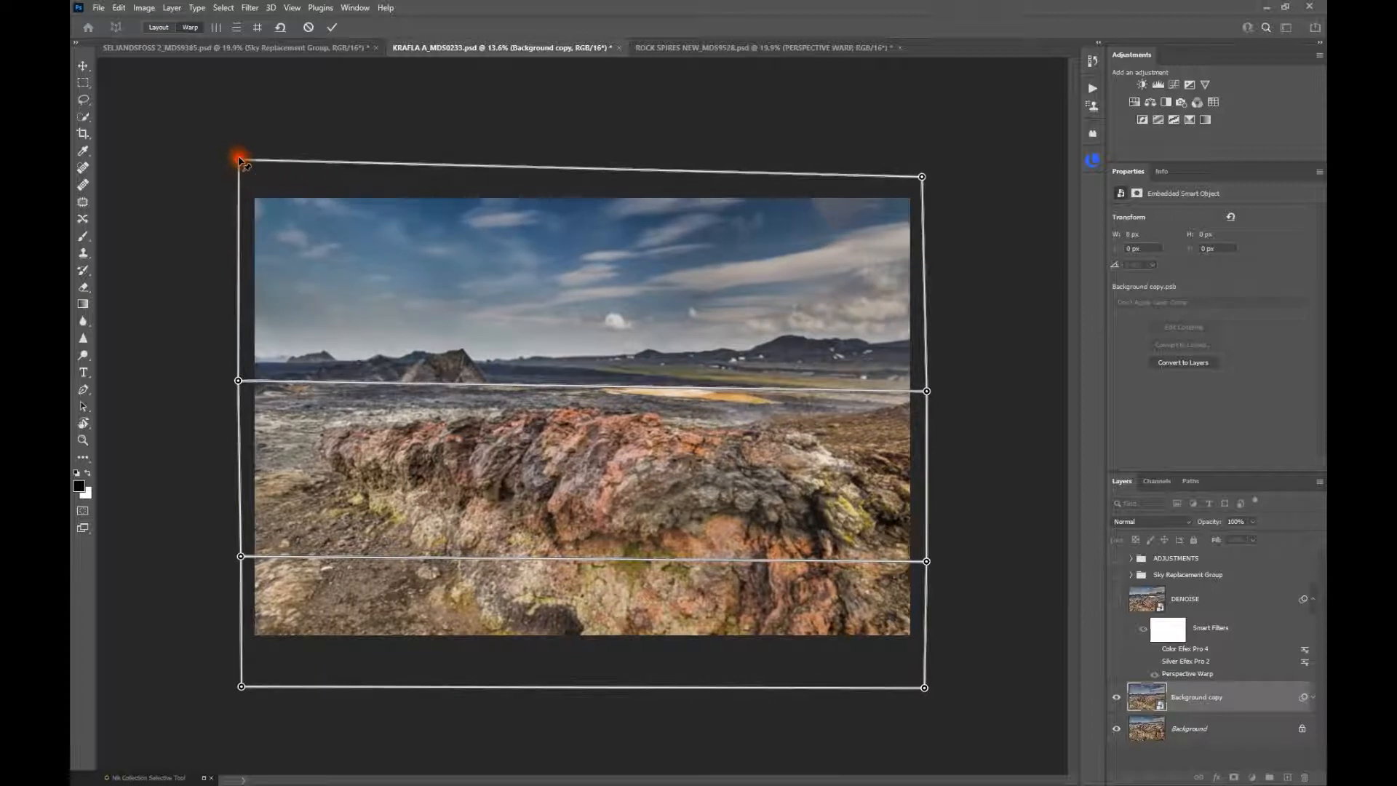
pyautogui.moveTo(922, 175); pyautogui.dragTo(929, 148)
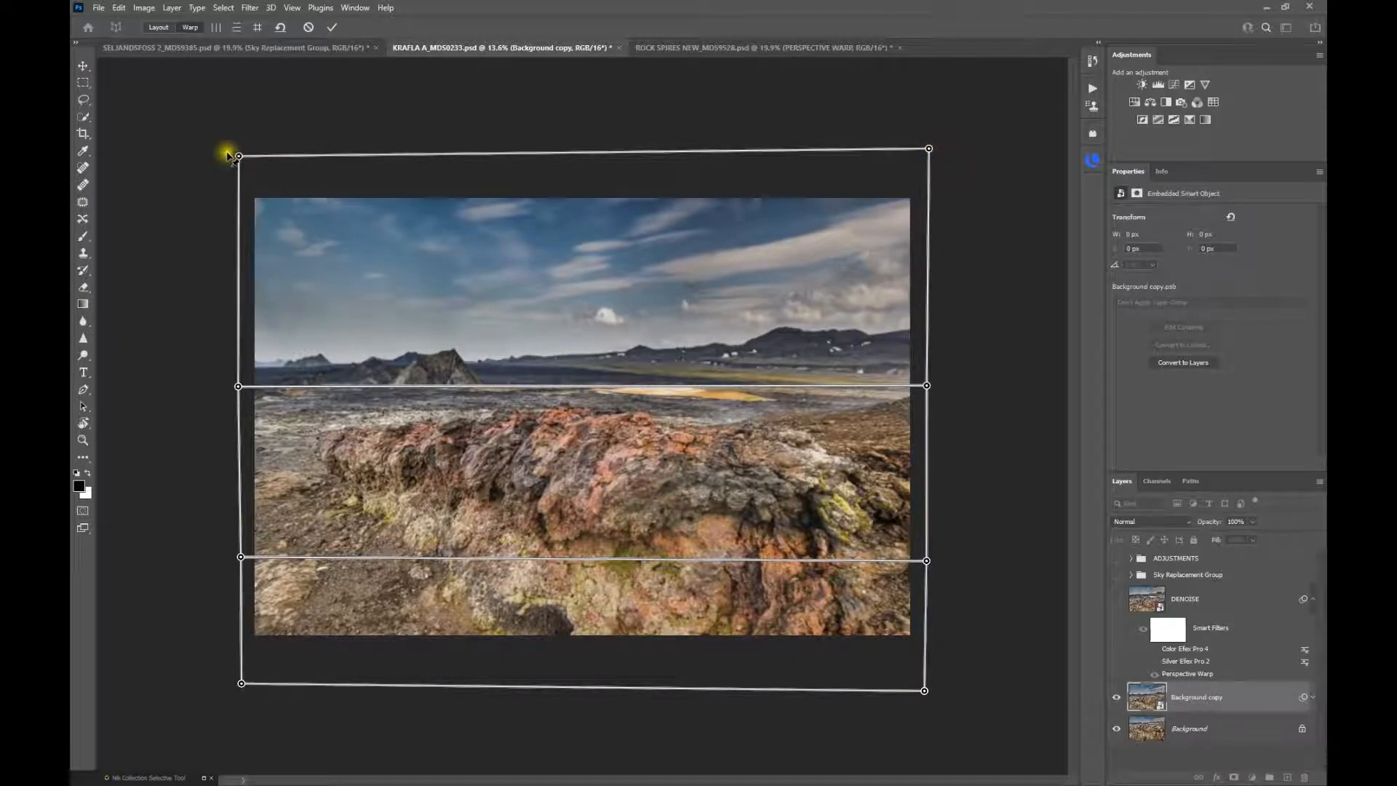
pyautogui.moveTo(238, 155); pyautogui.dragTo(237, 140)
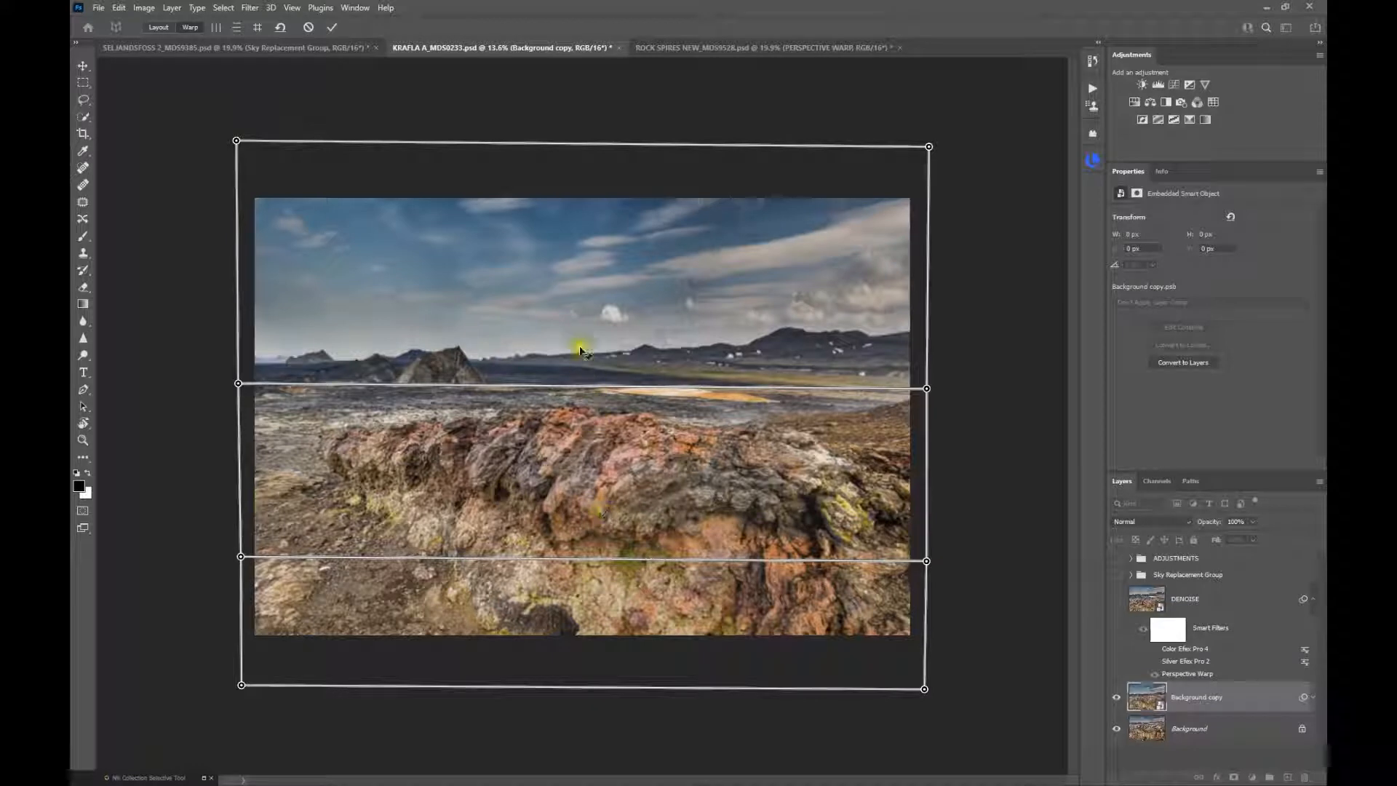
pyautogui.click(333, 28)
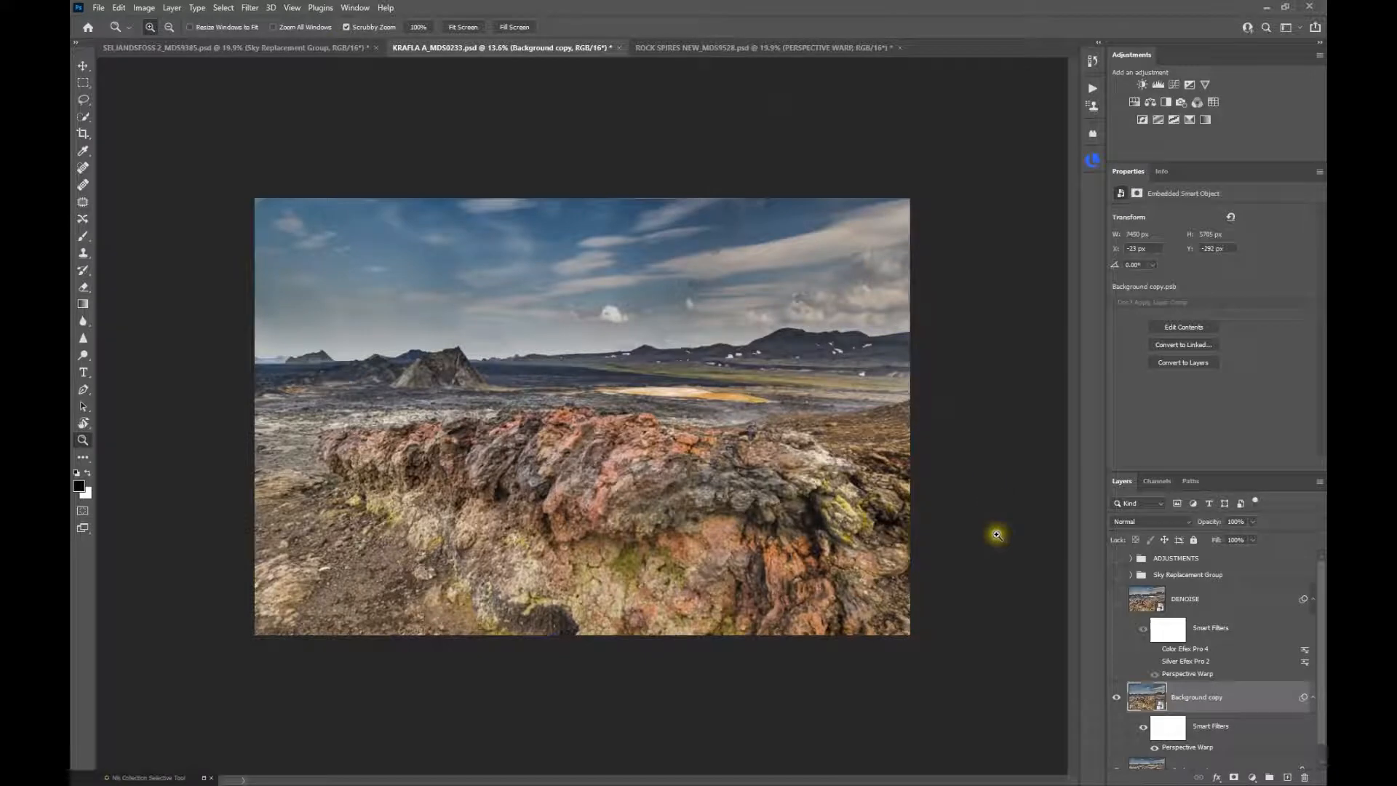
# - Compare the image before and after the warp by toggling the visibility of Background copy
pyautogui.scroll(-1, 1019, 622)
pyautogui.scroll(-1, 1226, 738)
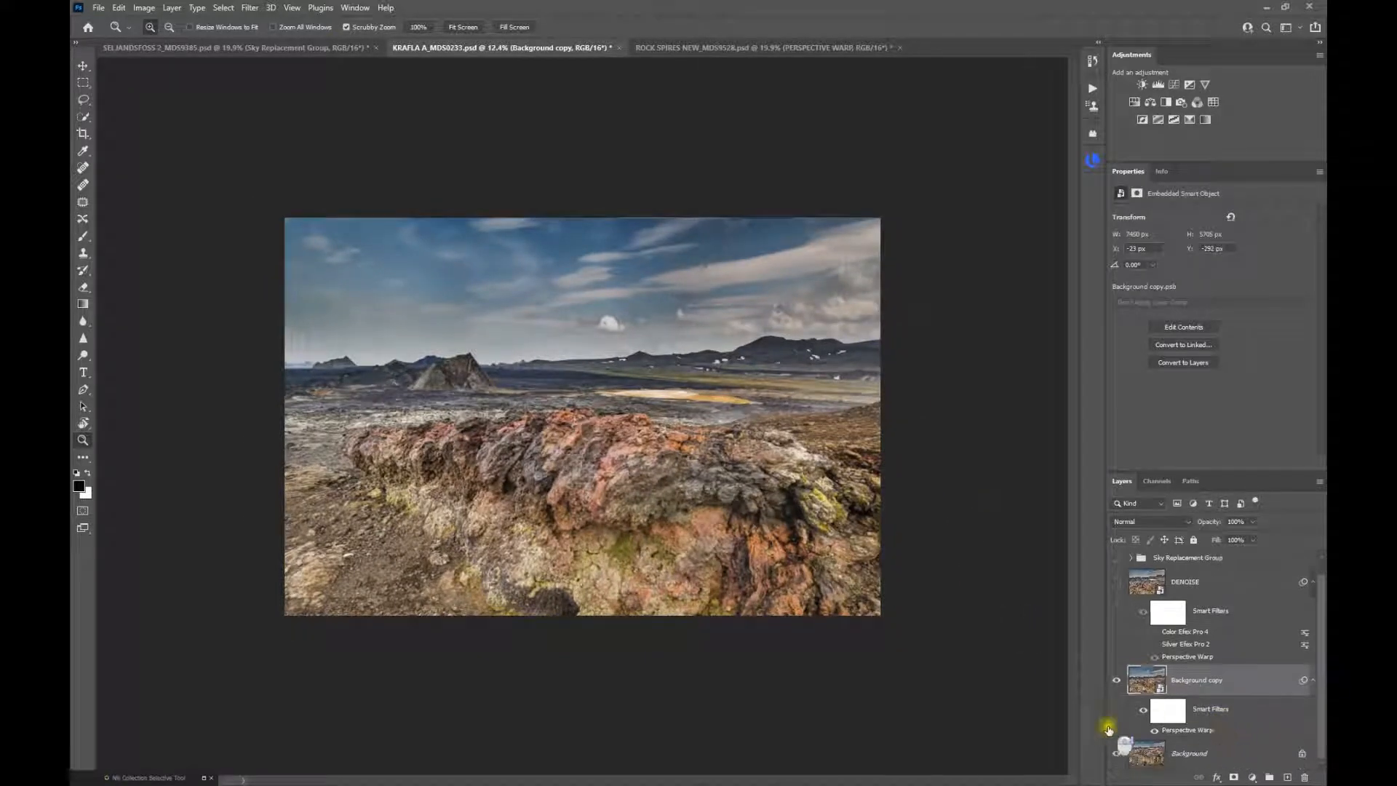
pyautogui.scroll(1, 913, 613)
pyautogui.scroll(1, 914, 613)
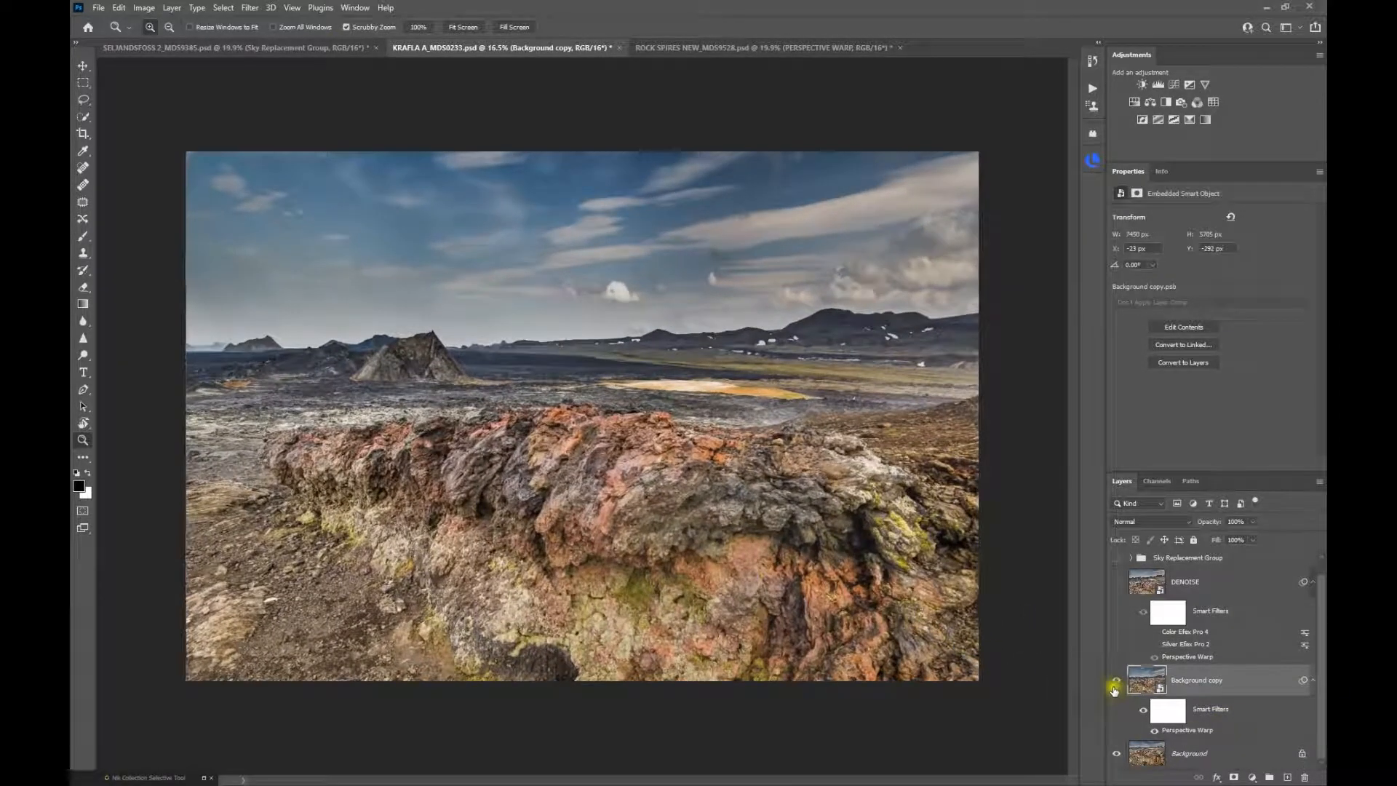
pyautogui.click(1117, 682)
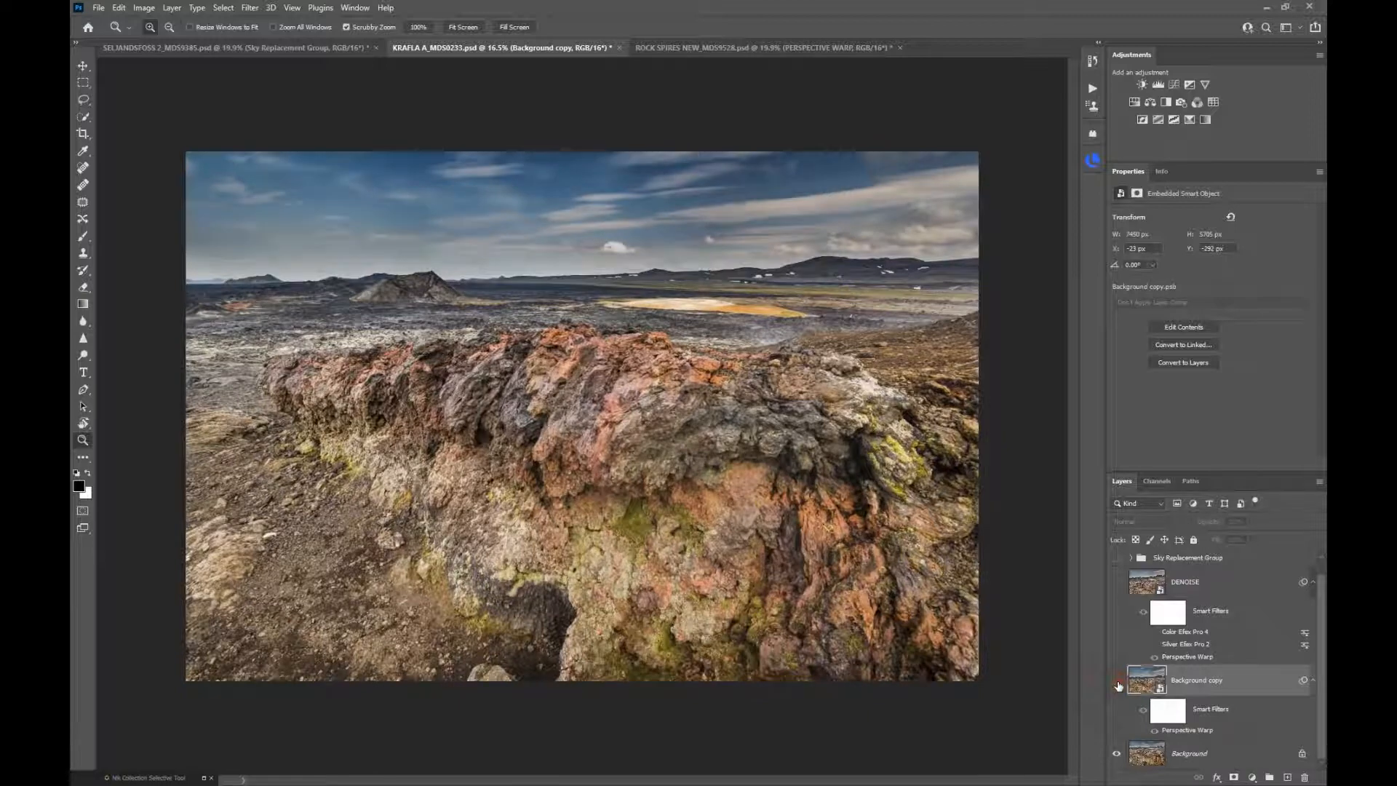
pyautogui.click(1117, 683)
pyautogui.click(1118, 684)
pyautogui.click(1118, 683)
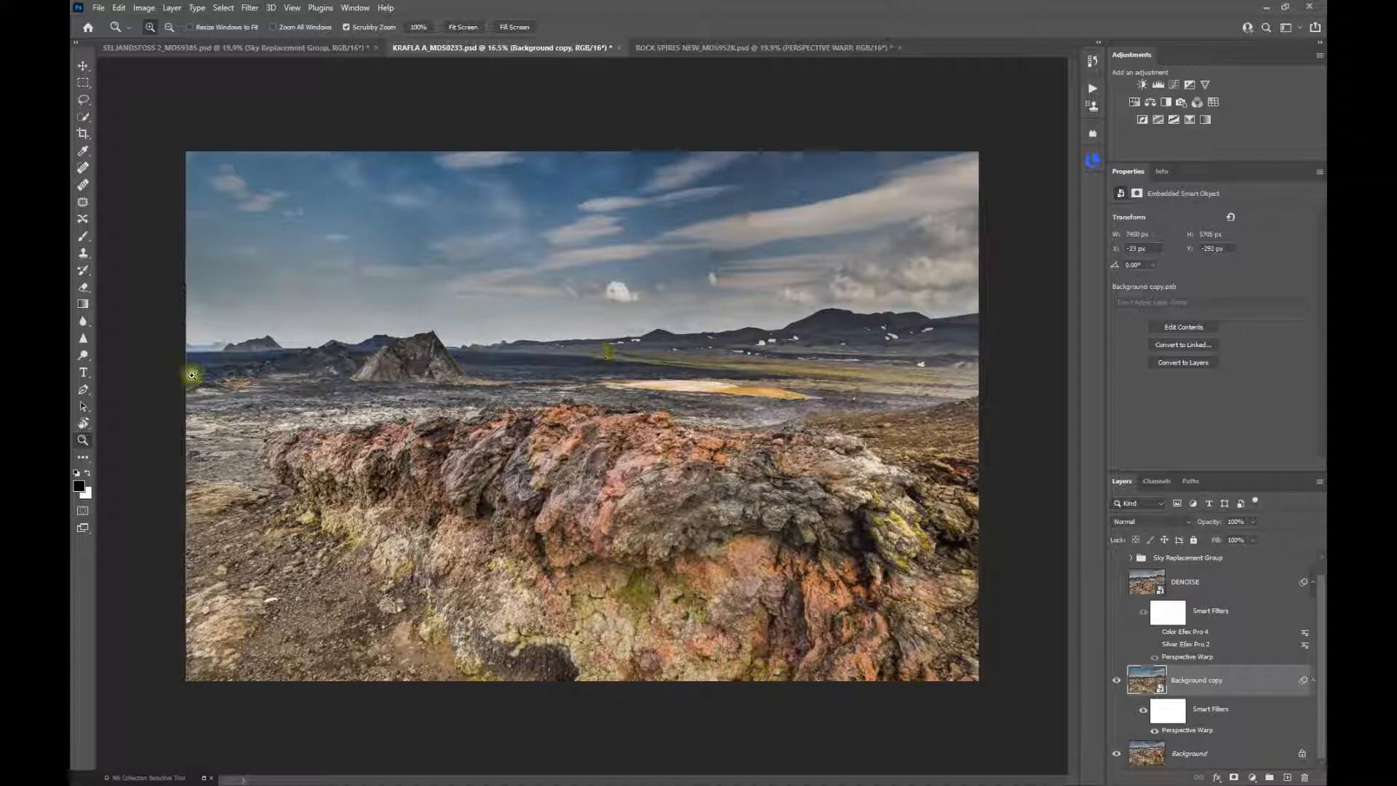
pyautogui.click(1117, 681)
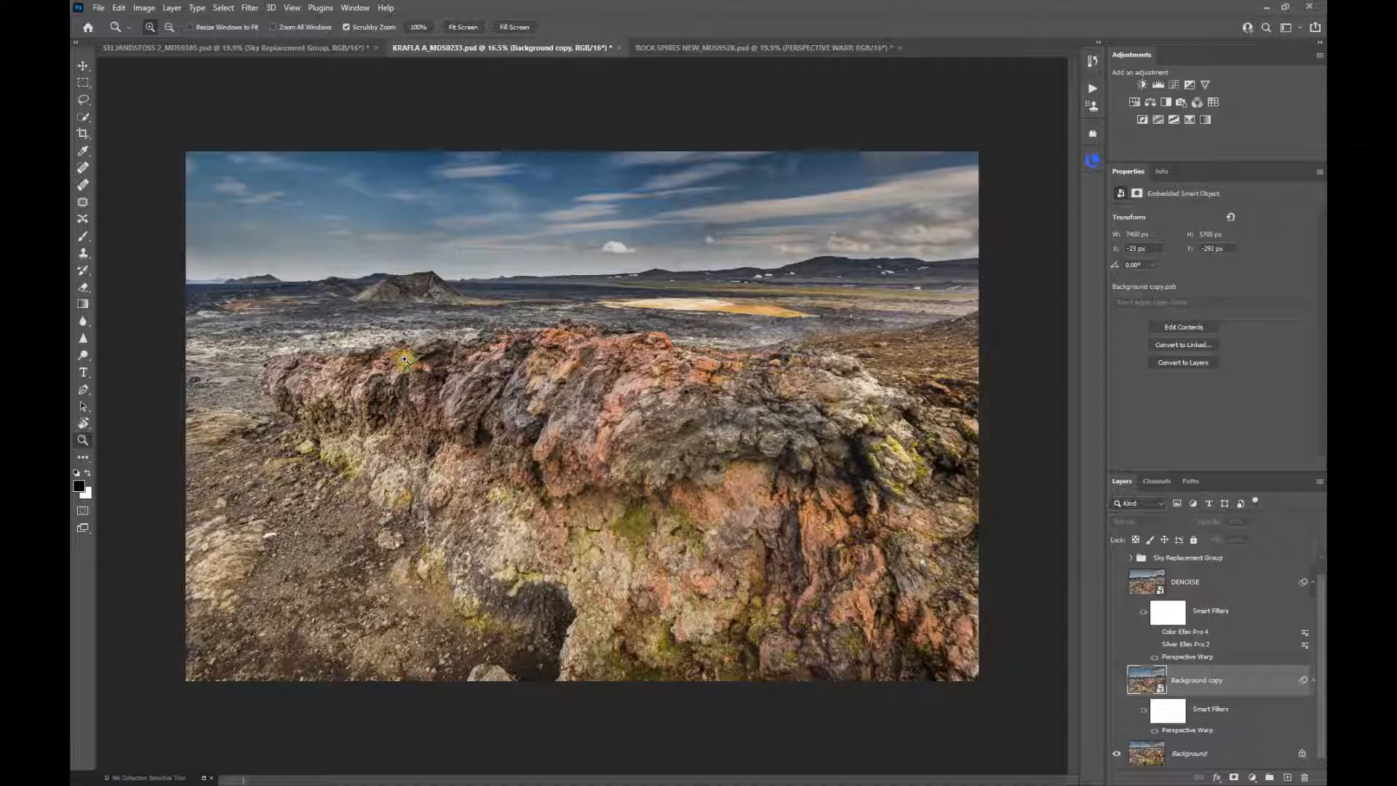
pyautogui.click(1116, 681)
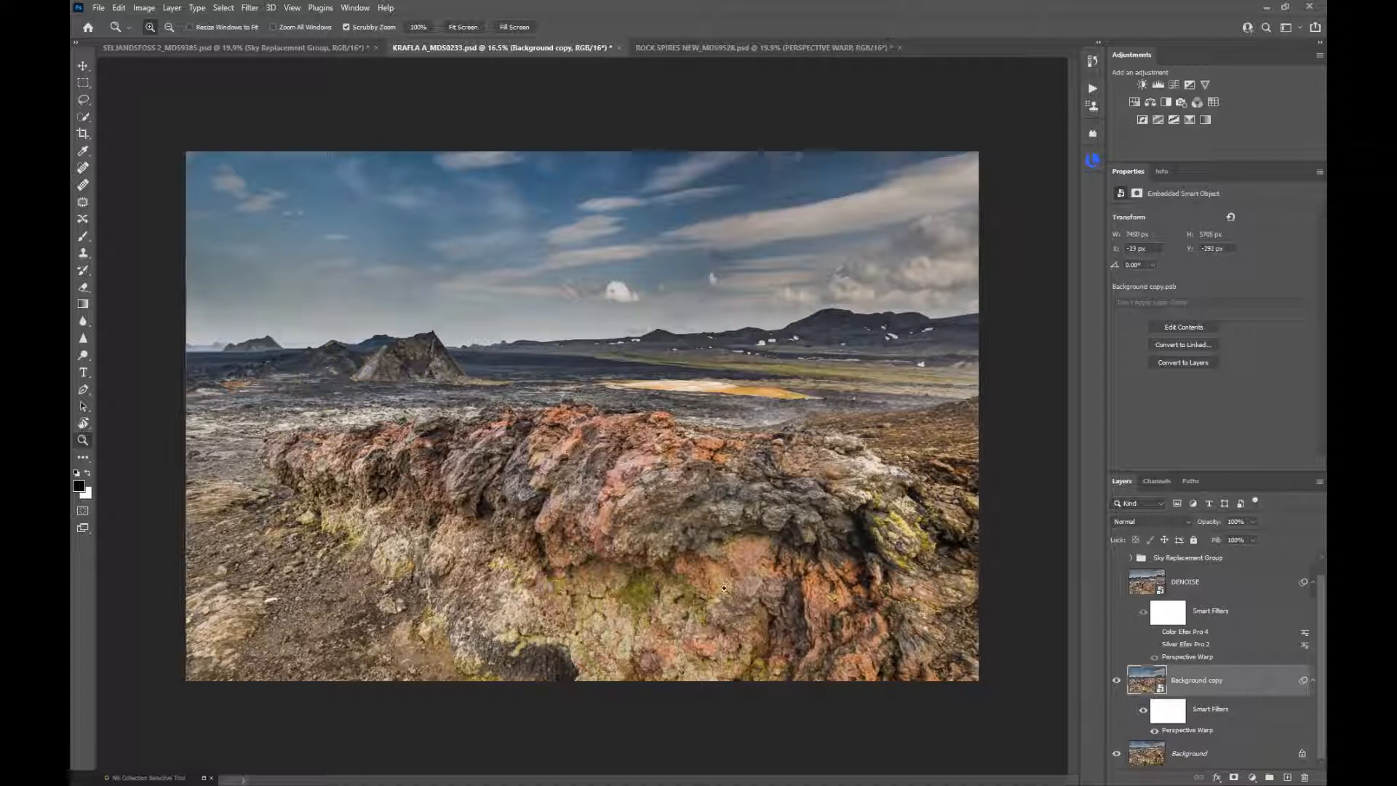
# - Hide Background copy, show the DENOISE layer and enable its Silver Efex Pro 2 and Color Efex Pro 4 smart filters
pyautogui.click(1118, 682)
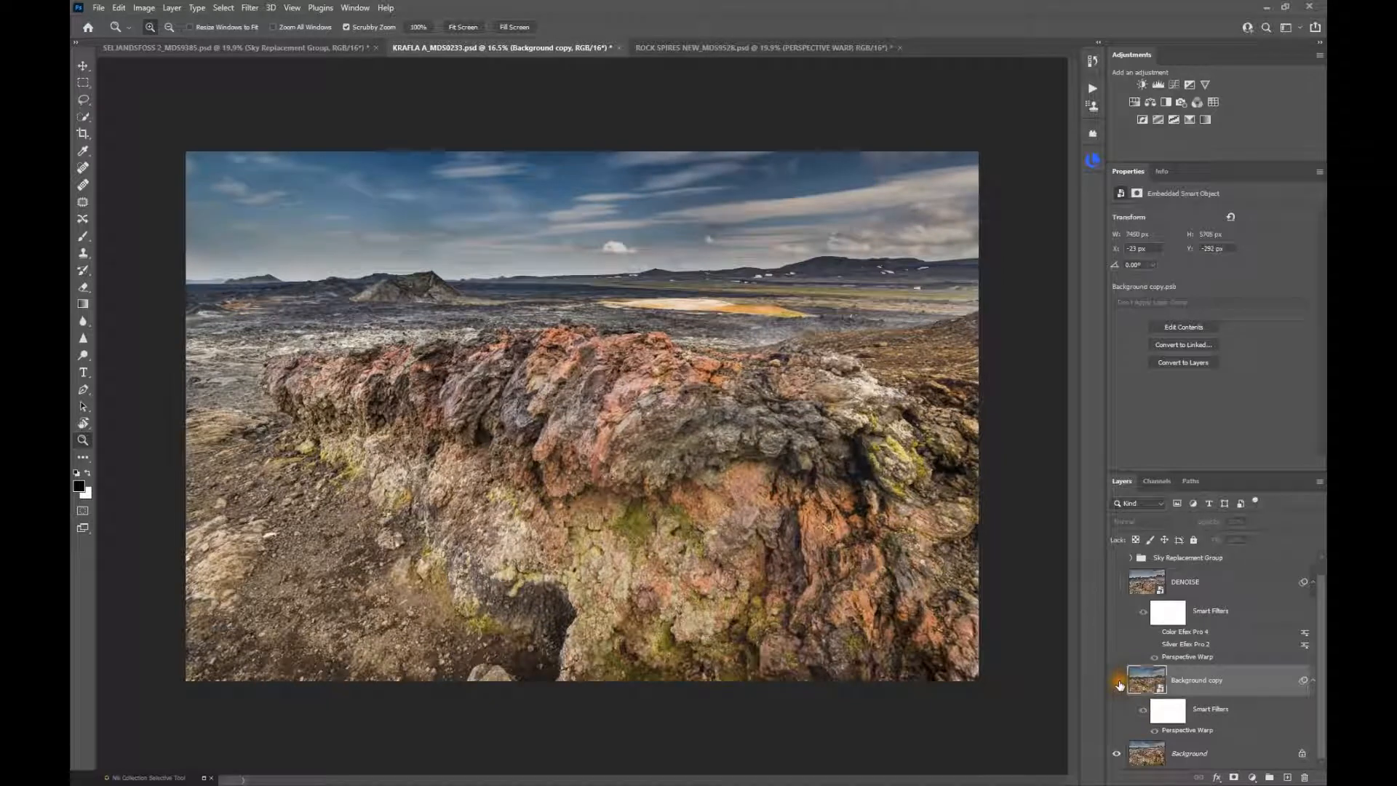
pyautogui.click(1117, 582)
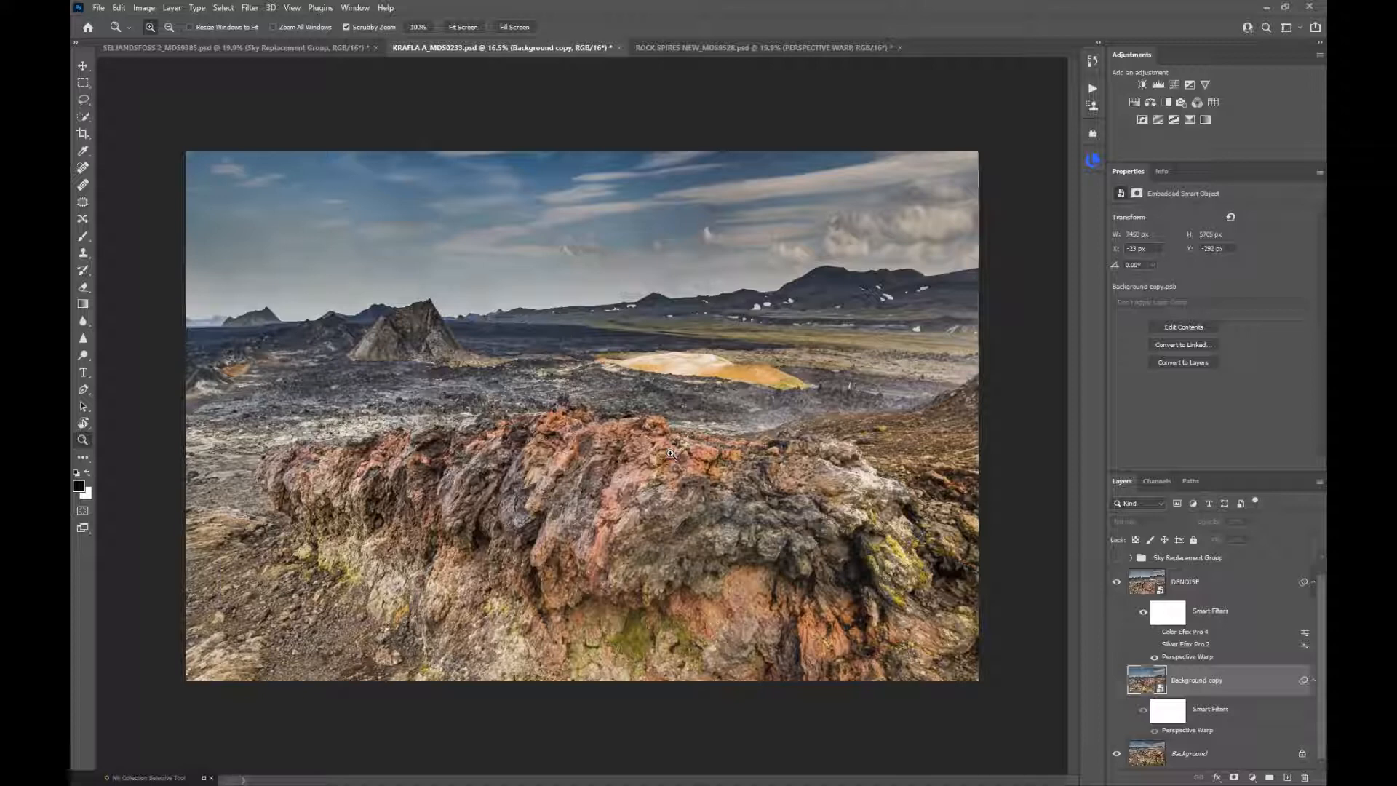
pyautogui.click(1151, 646)
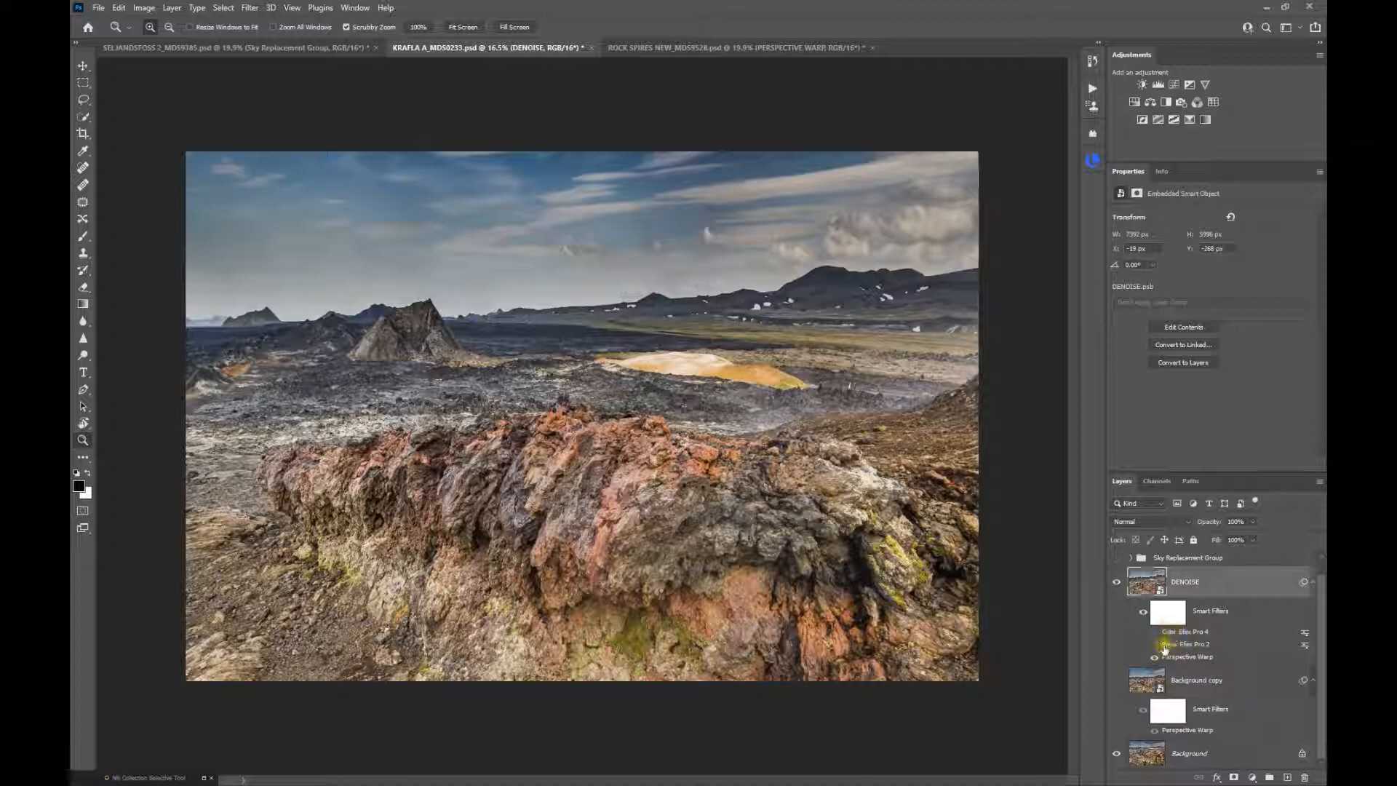
pyautogui.click(1154, 644)
pyautogui.click(1155, 644)
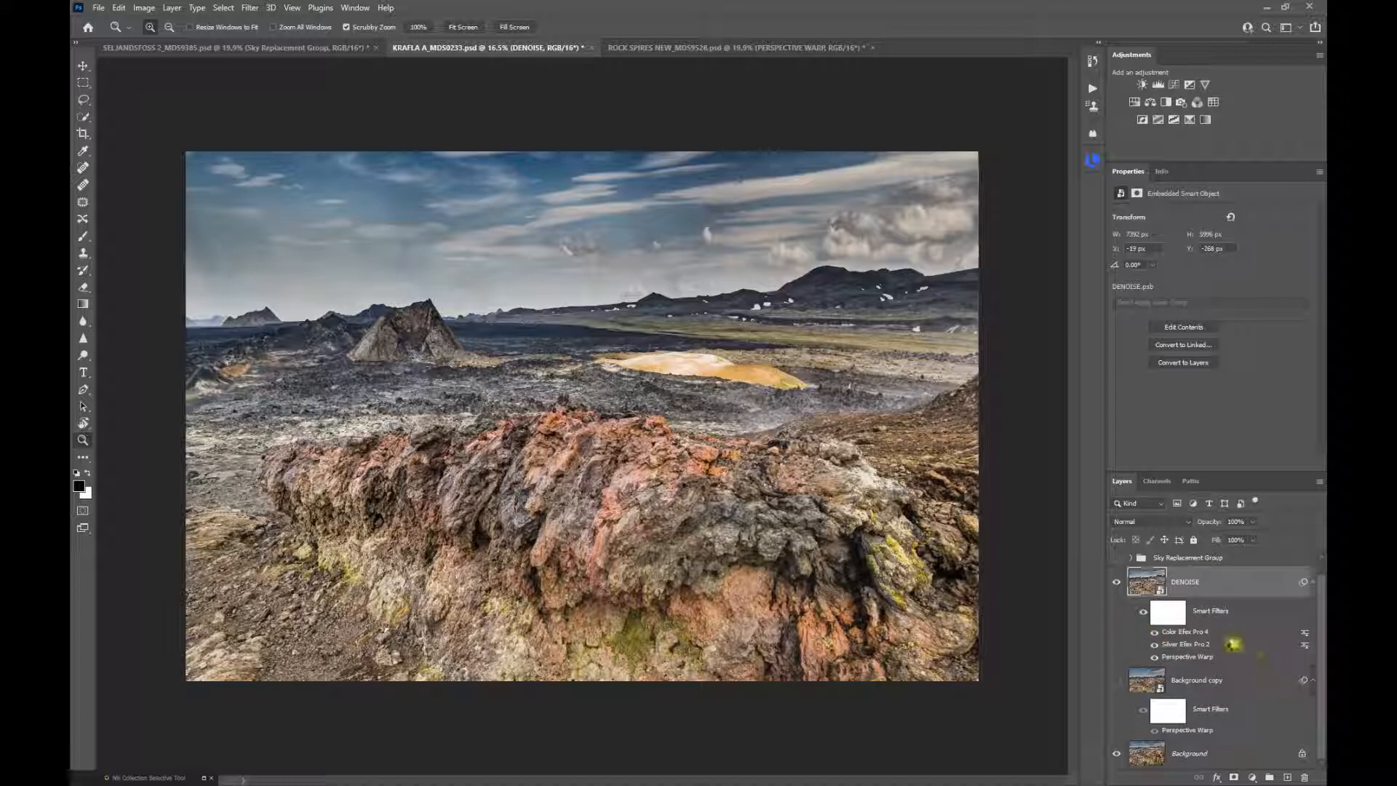
# - Reopen the DENOISE layer's Perspective Warp smart filter to examine its warp grid, and close it without adjustments
pyautogui.click(1164, 658)
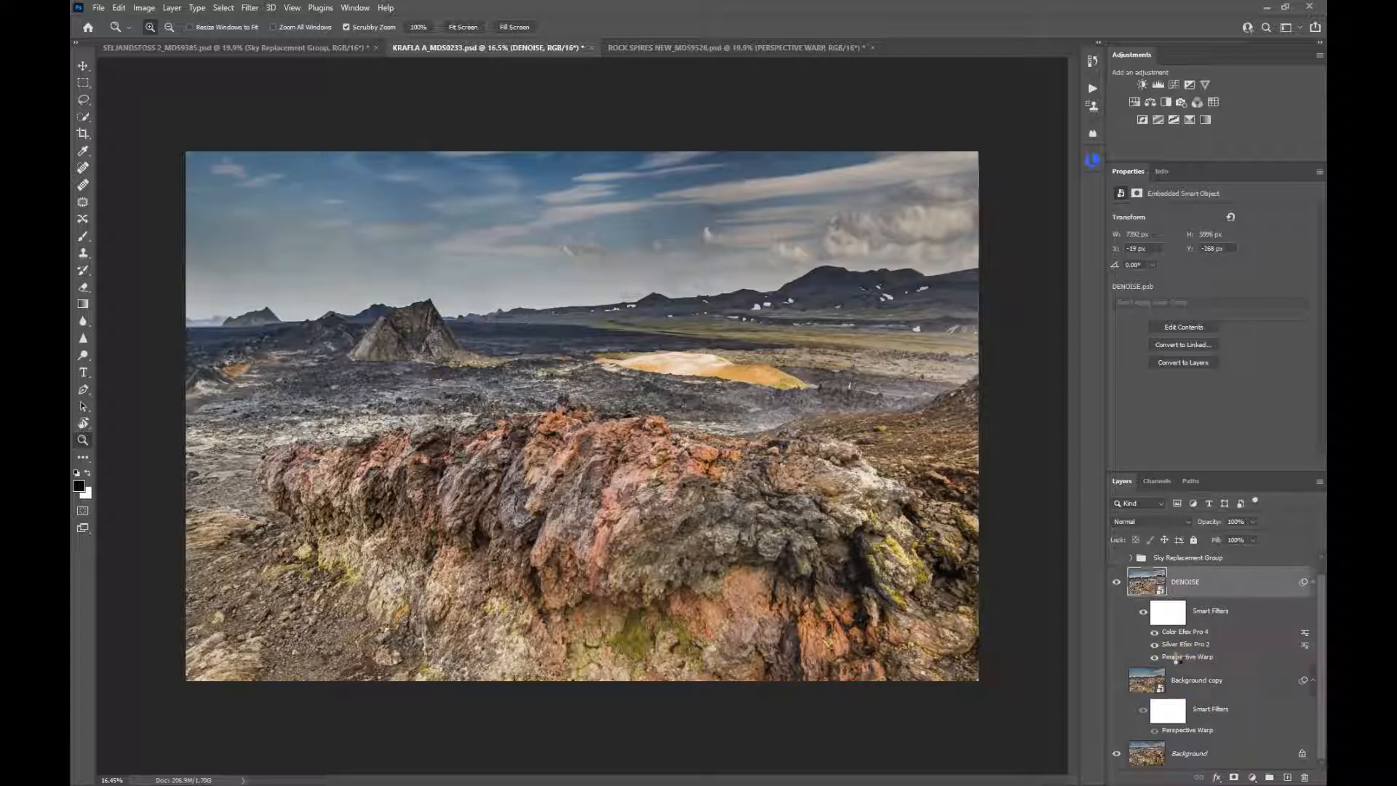
pyautogui.click(1185, 658)
pyautogui.click(1183, 657)
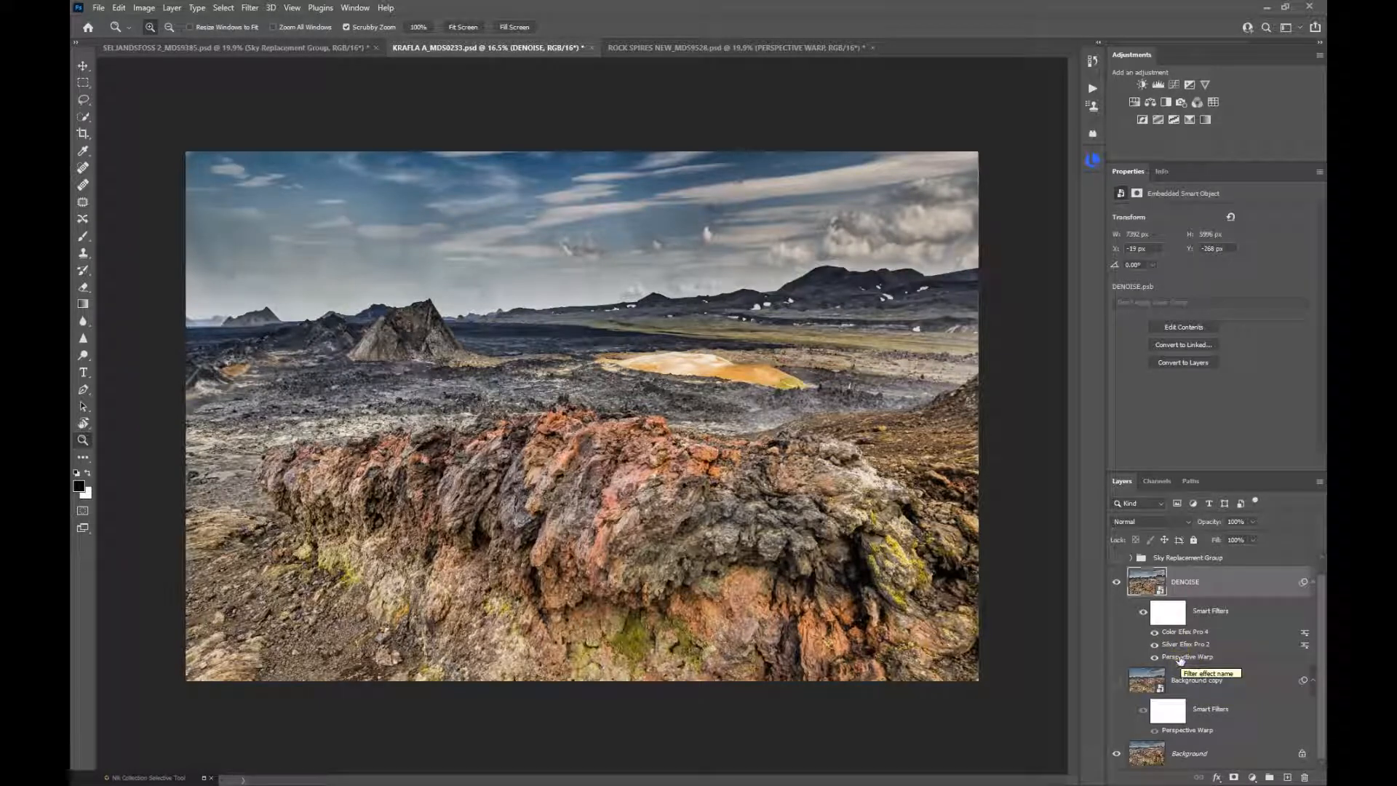
pyautogui.click(1187, 660)
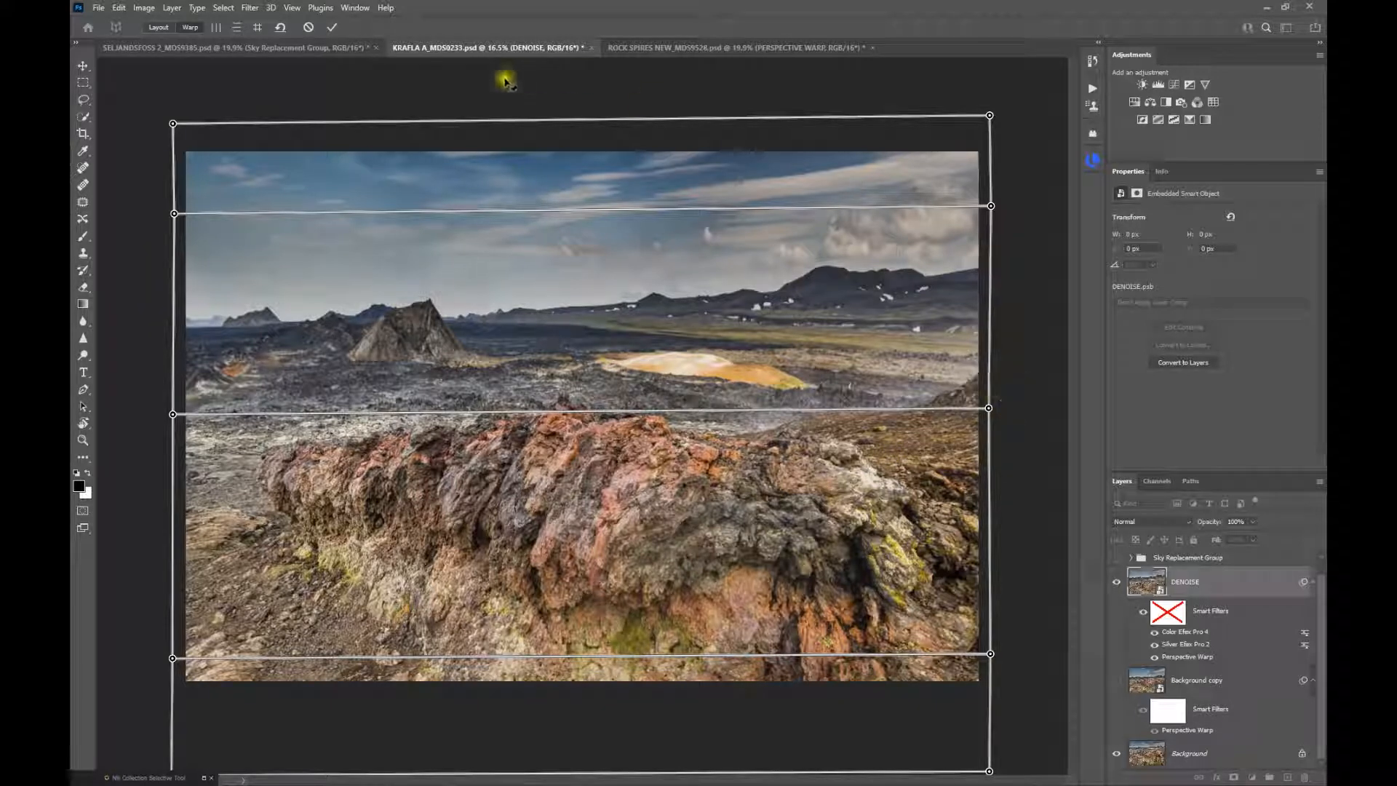
pyautogui.click(331, 27)
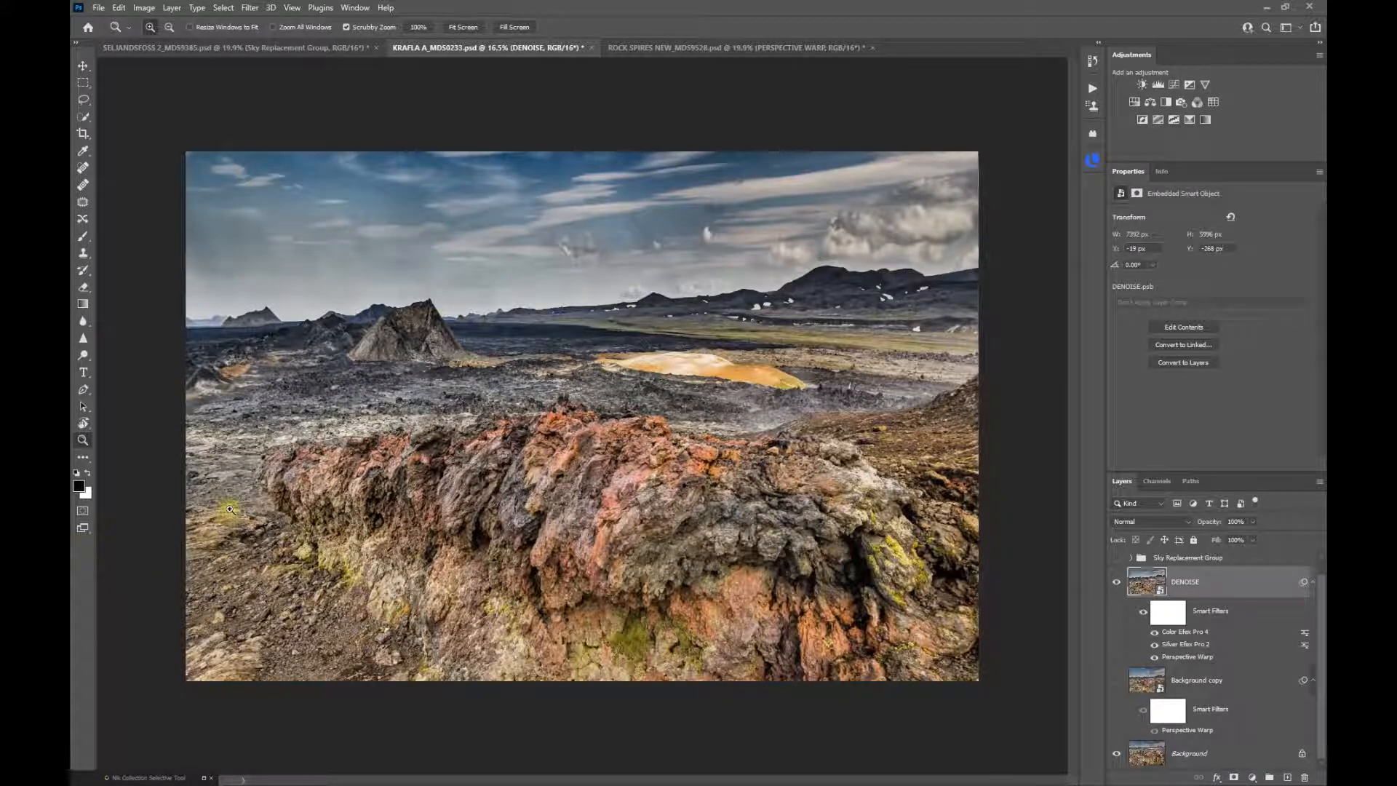
# - Fit the image to the screen, and preview the existing Sky Replacement Group by toggling its visibility on and off
pyautogui.click(453, 26)
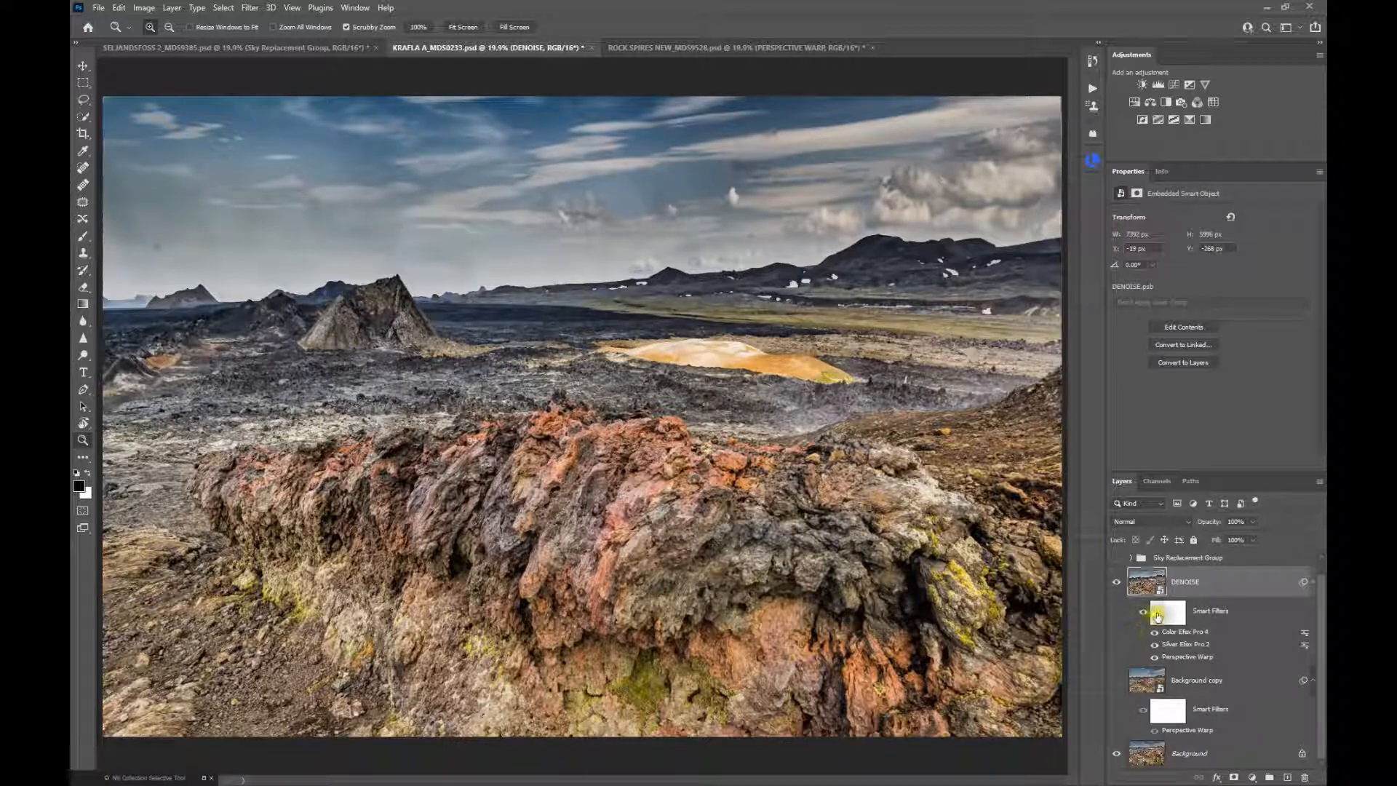
pyautogui.scroll(1, 1157, 615)
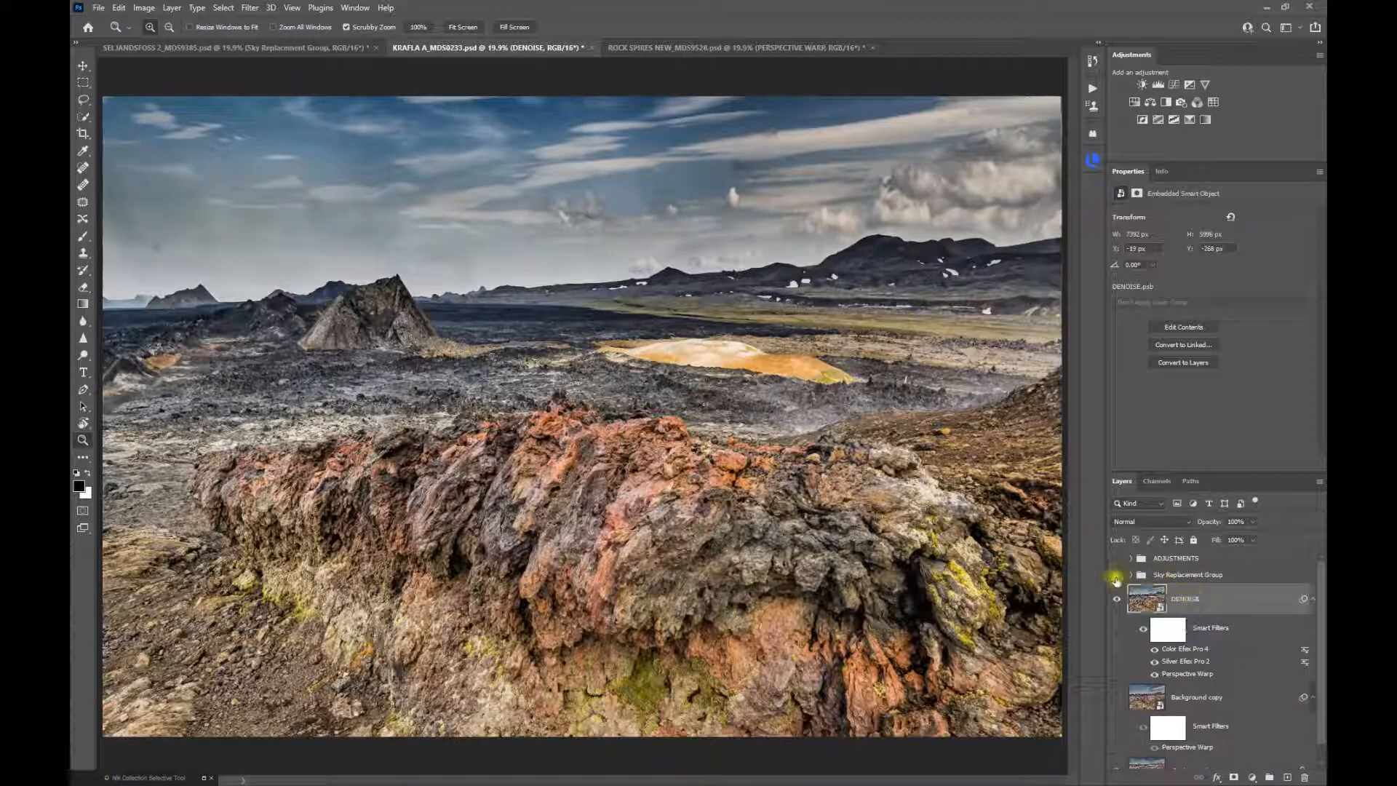
pyautogui.click(1116, 575)
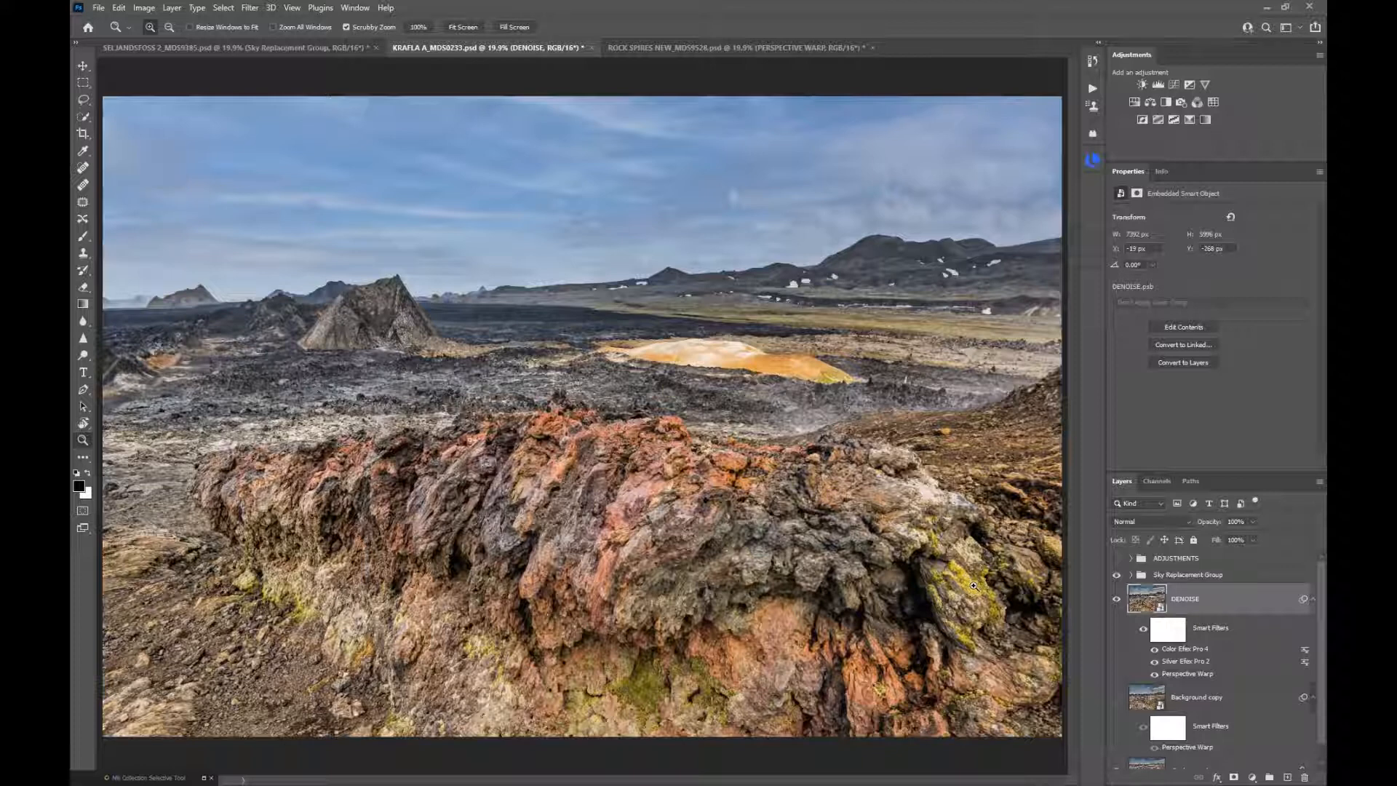
pyautogui.click(1120, 577)
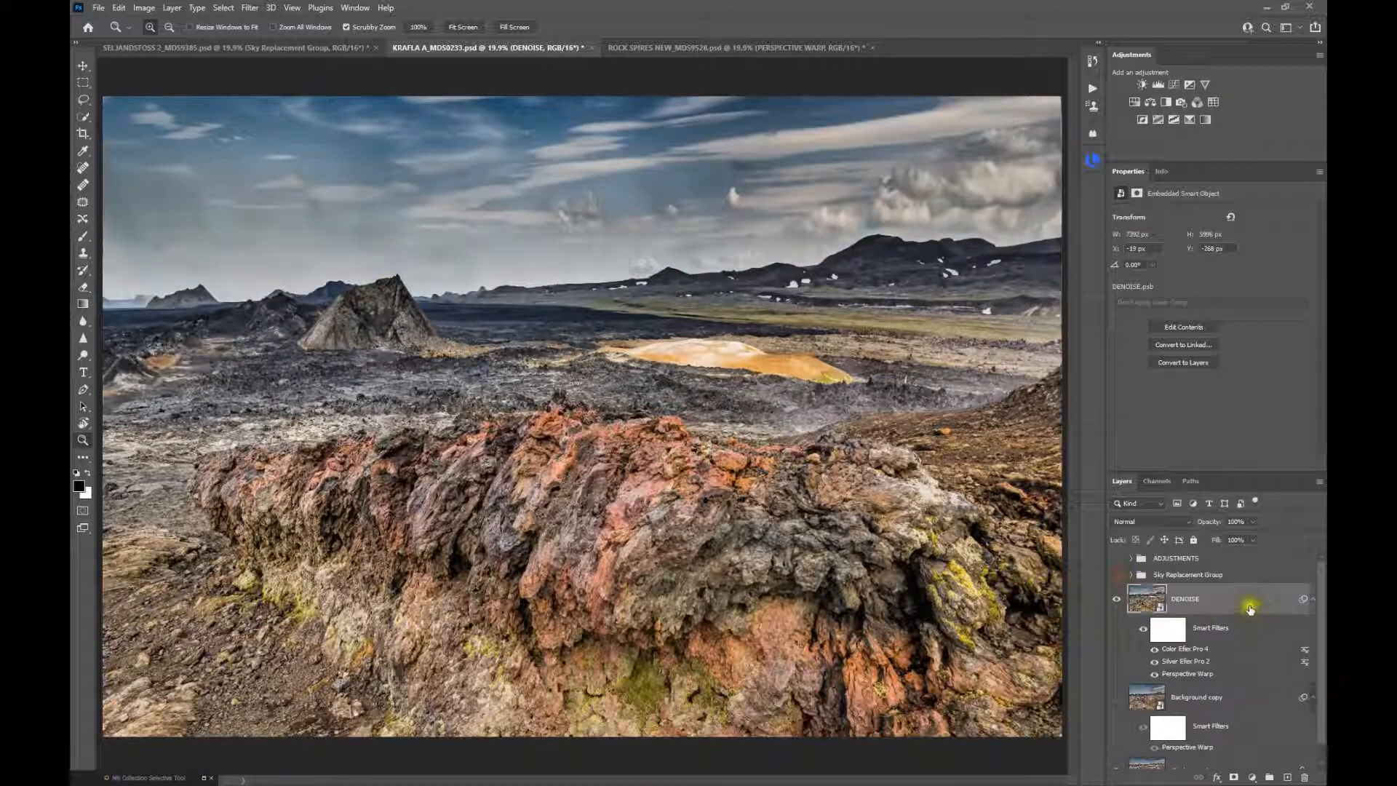
# - Start Sky Replacement for the DENOISE layer and browse the preset skies, keeping the grey stormy sky
pyautogui.click(1250, 609)
pyautogui.click(117, 9)
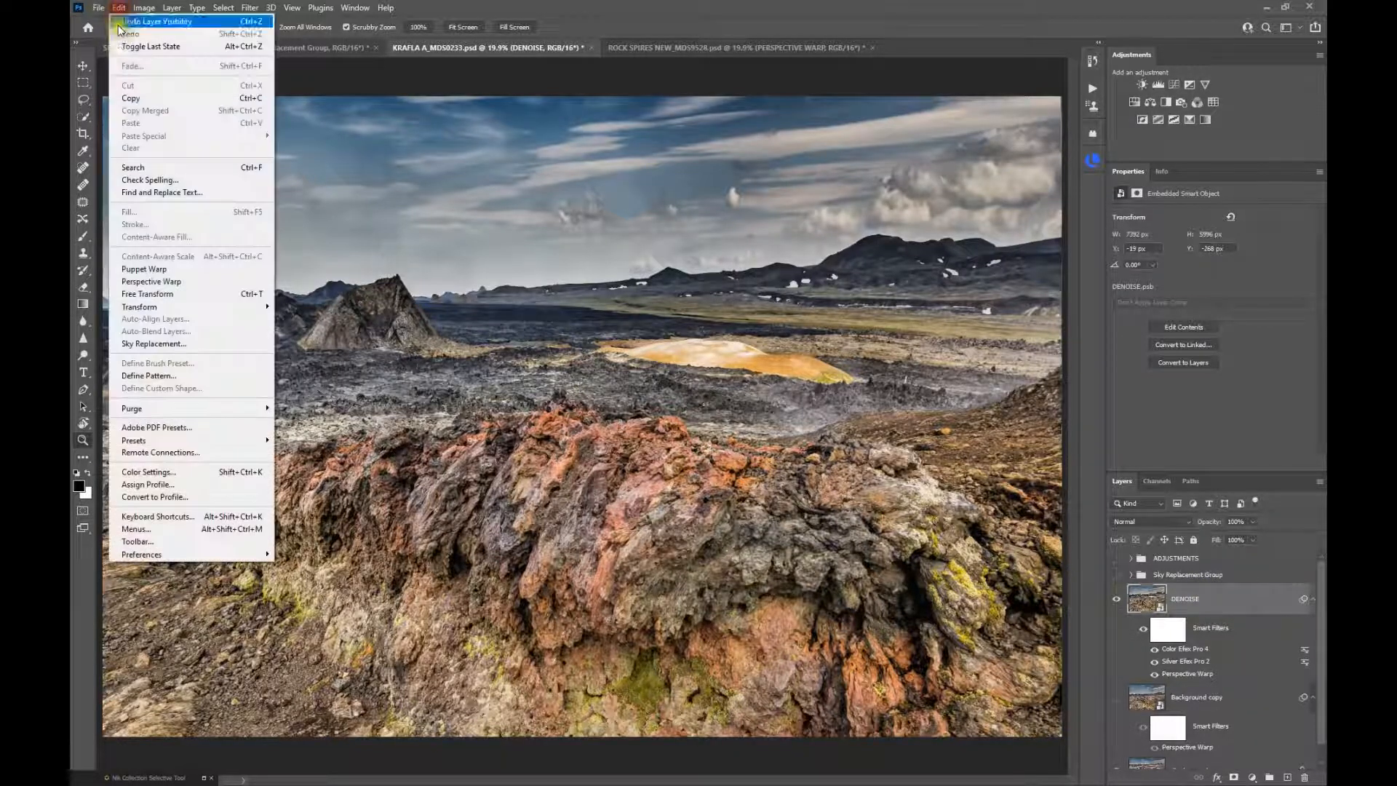
pyautogui.click(135, 343)
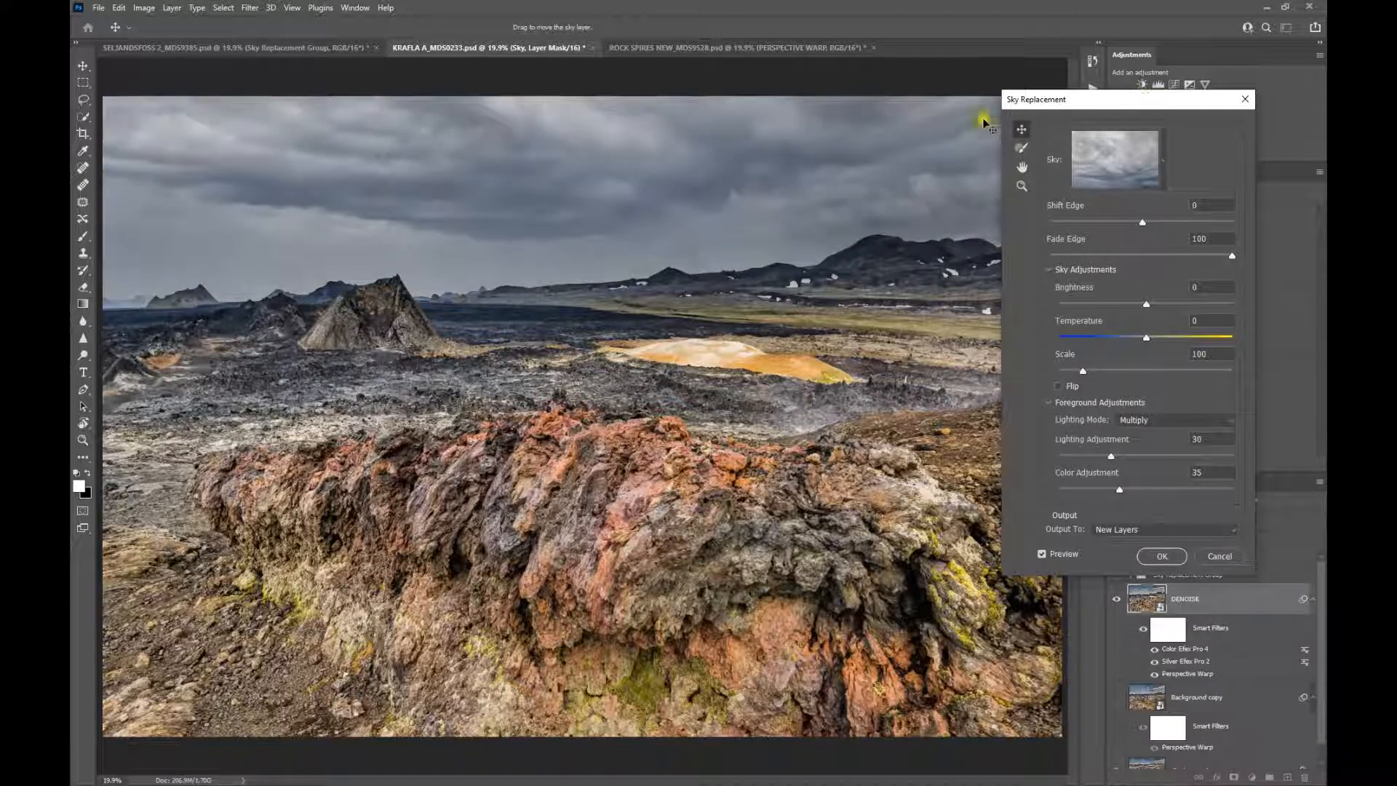
pyautogui.click(1162, 161)
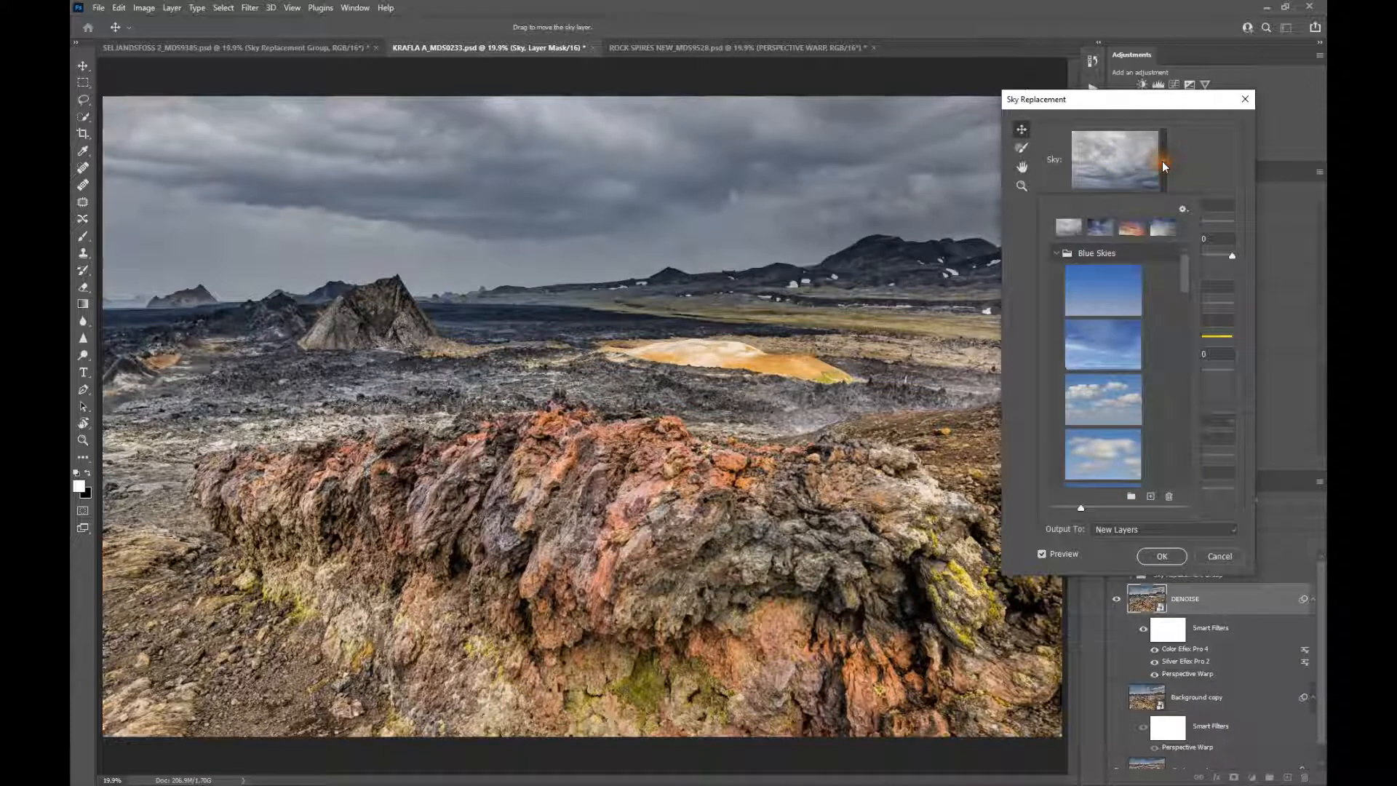
pyautogui.scroll(-5, 1104, 321)
pyautogui.scroll(-4, 1105, 321)
pyautogui.scroll(-4, 1107, 334)
pyautogui.scroll(-8, 1107, 340)
pyautogui.scroll(-10, 1103, 344)
pyautogui.scroll(-8, 1103, 344)
pyautogui.scroll(10, 1104, 422)
pyautogui.scroll(10, 1099, 320)
pyautogui.scroll(10, 1118, 306)
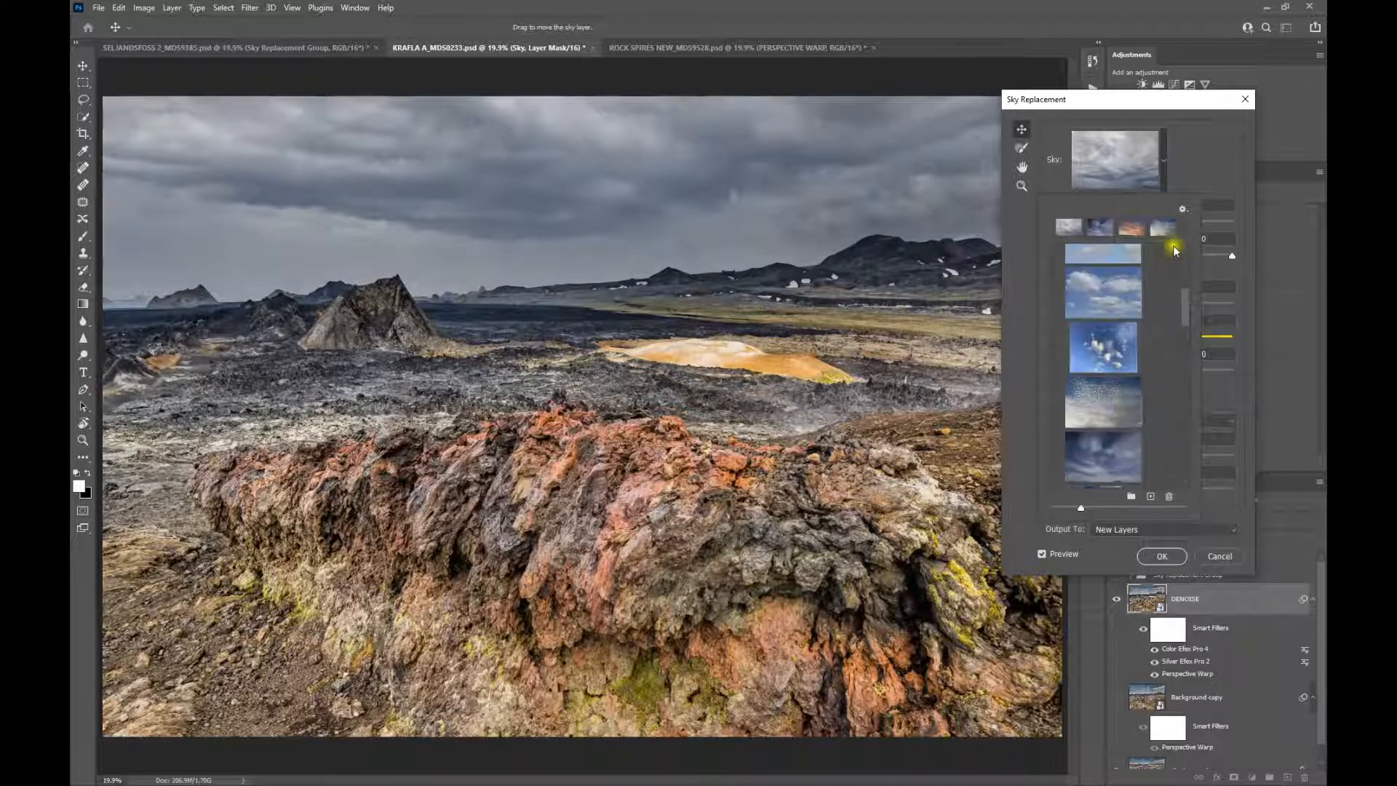
pyautogui.click(1224, 164)
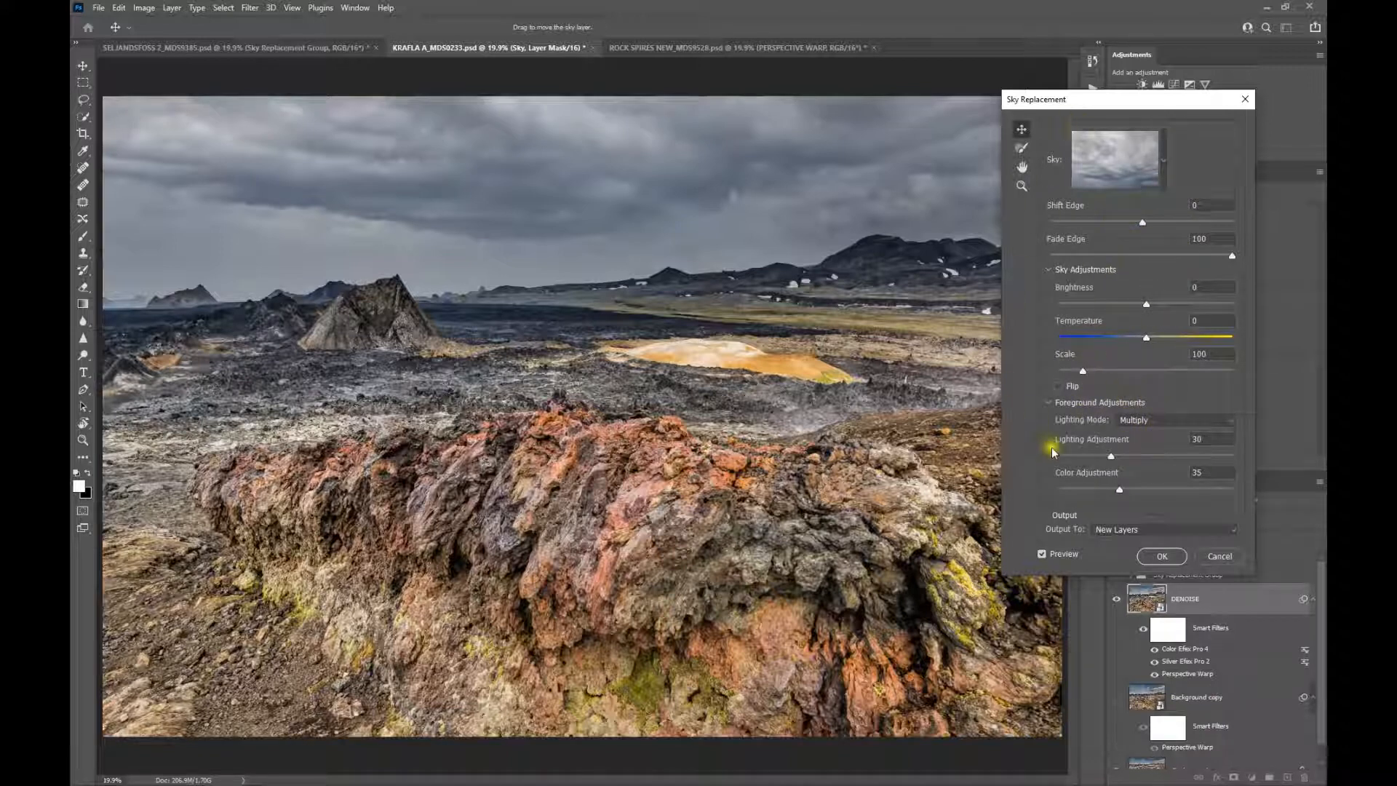
# - Apply the stormy sky with output to New Layers, and examine the Sky, Foreground Lighting and Foreground Color layers
pyautogui.click(1157, 556)
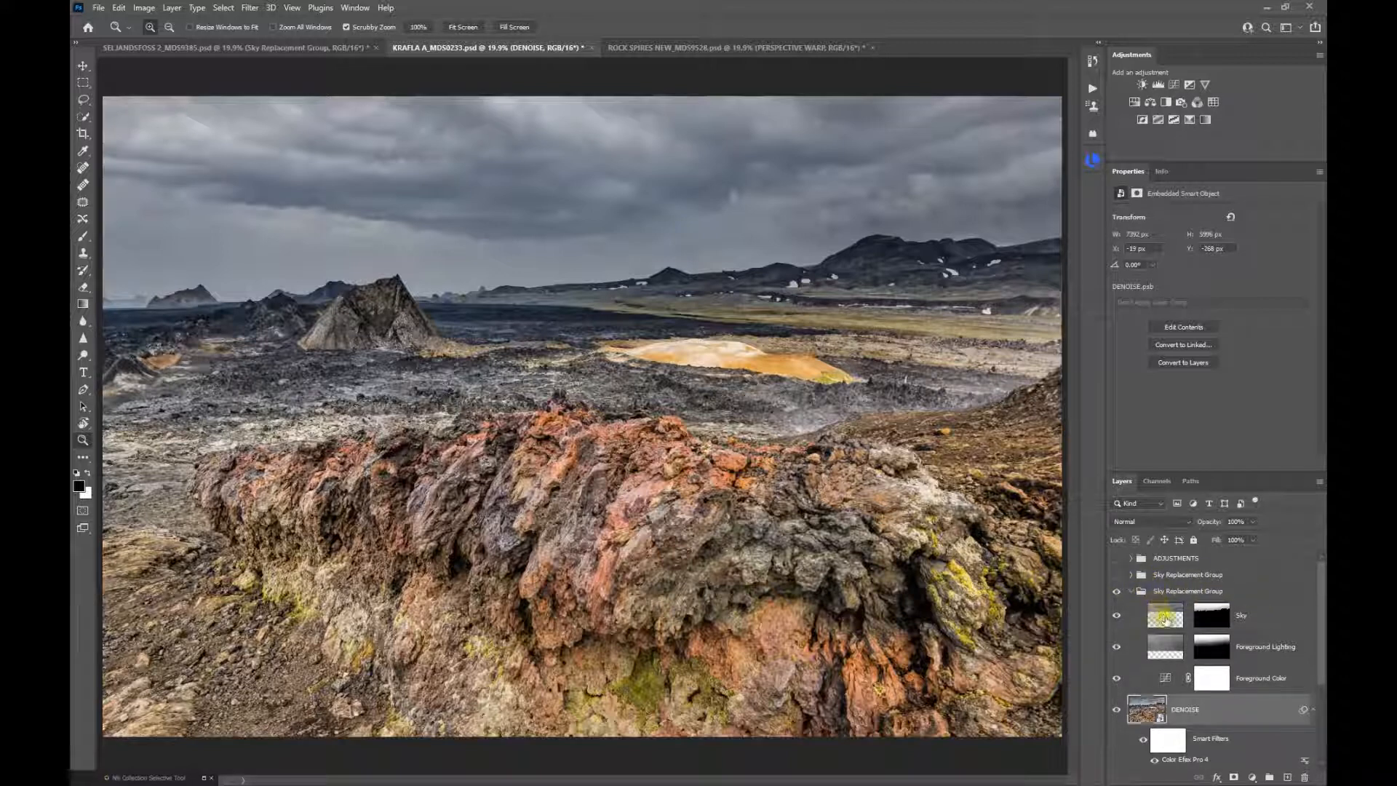
pyautogui.click(1165, 617)
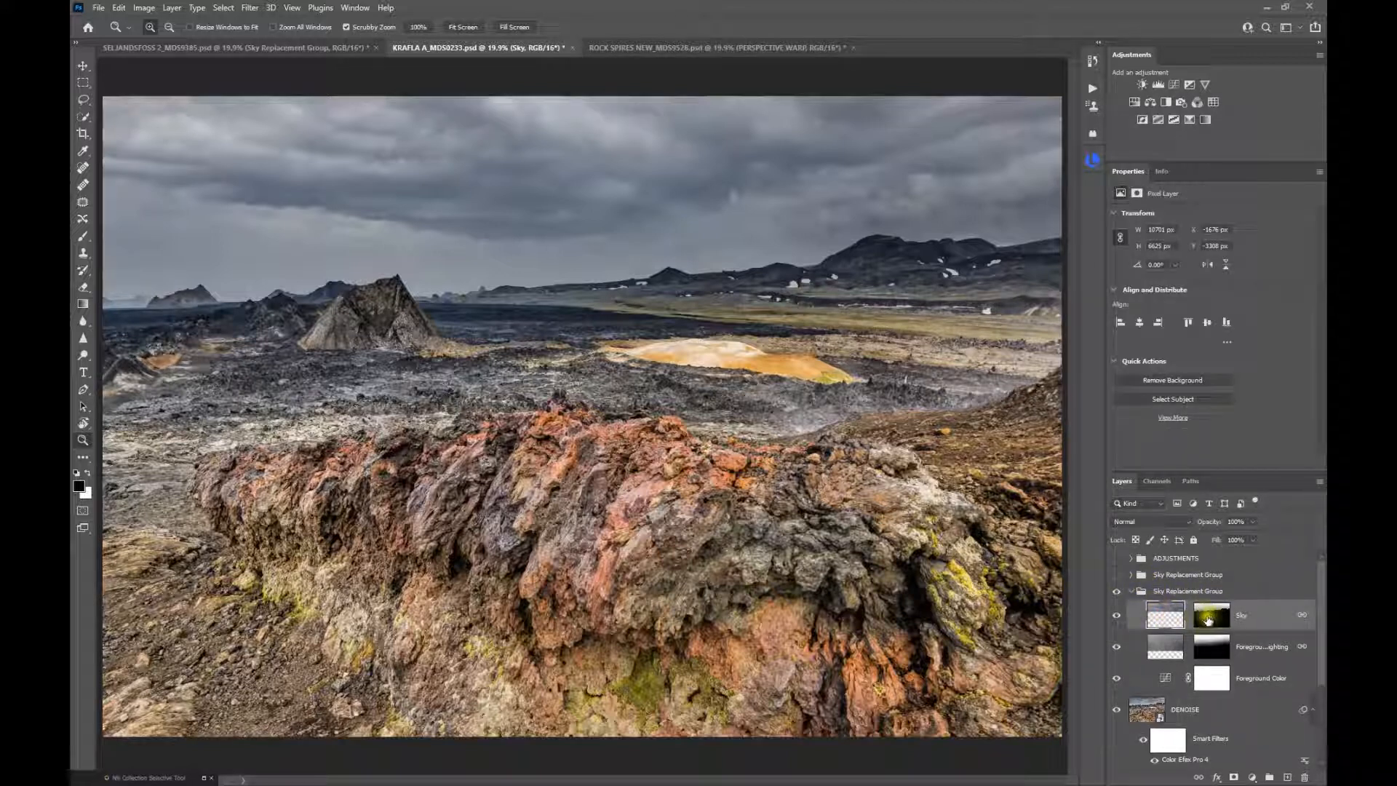
pyautogui.click(1165, 648)
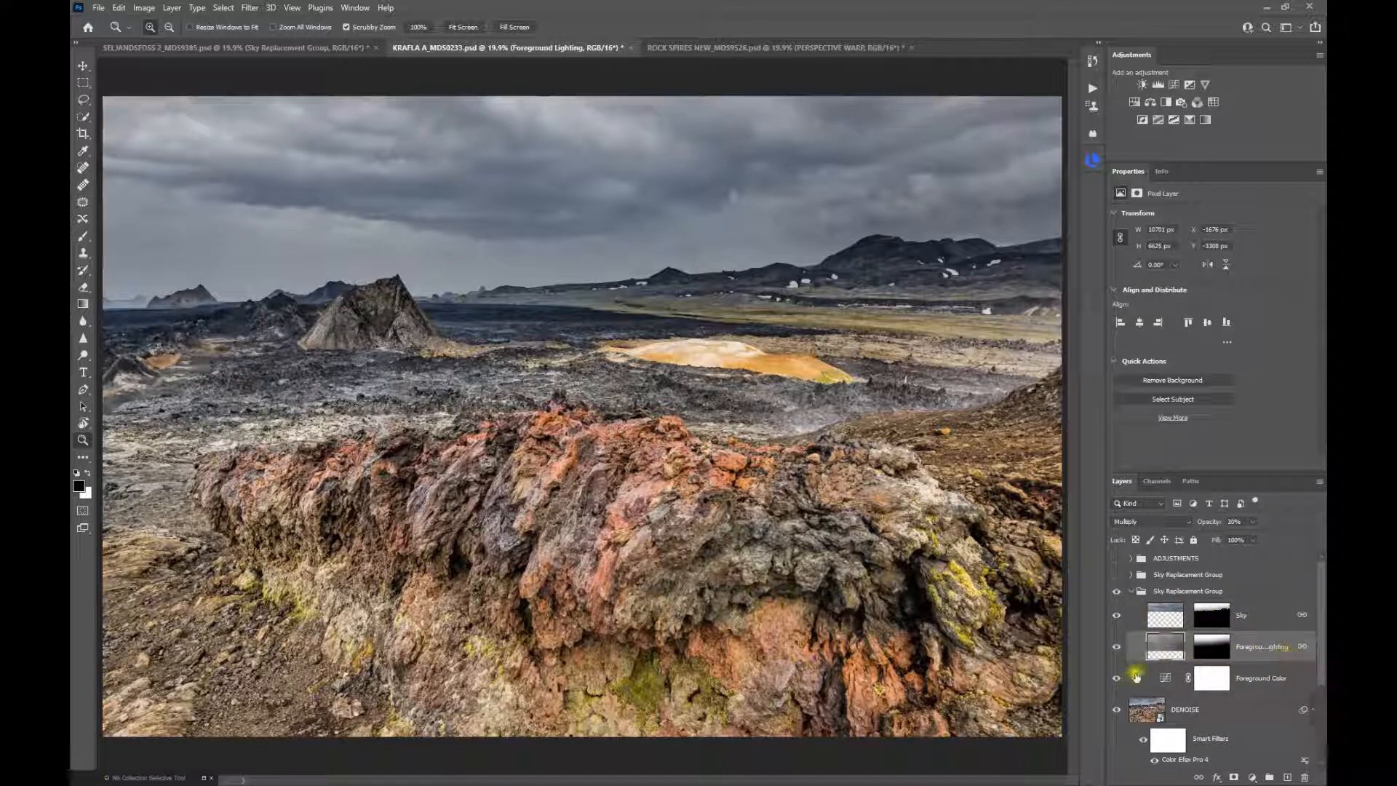
pyautogui.click(1171, 679)
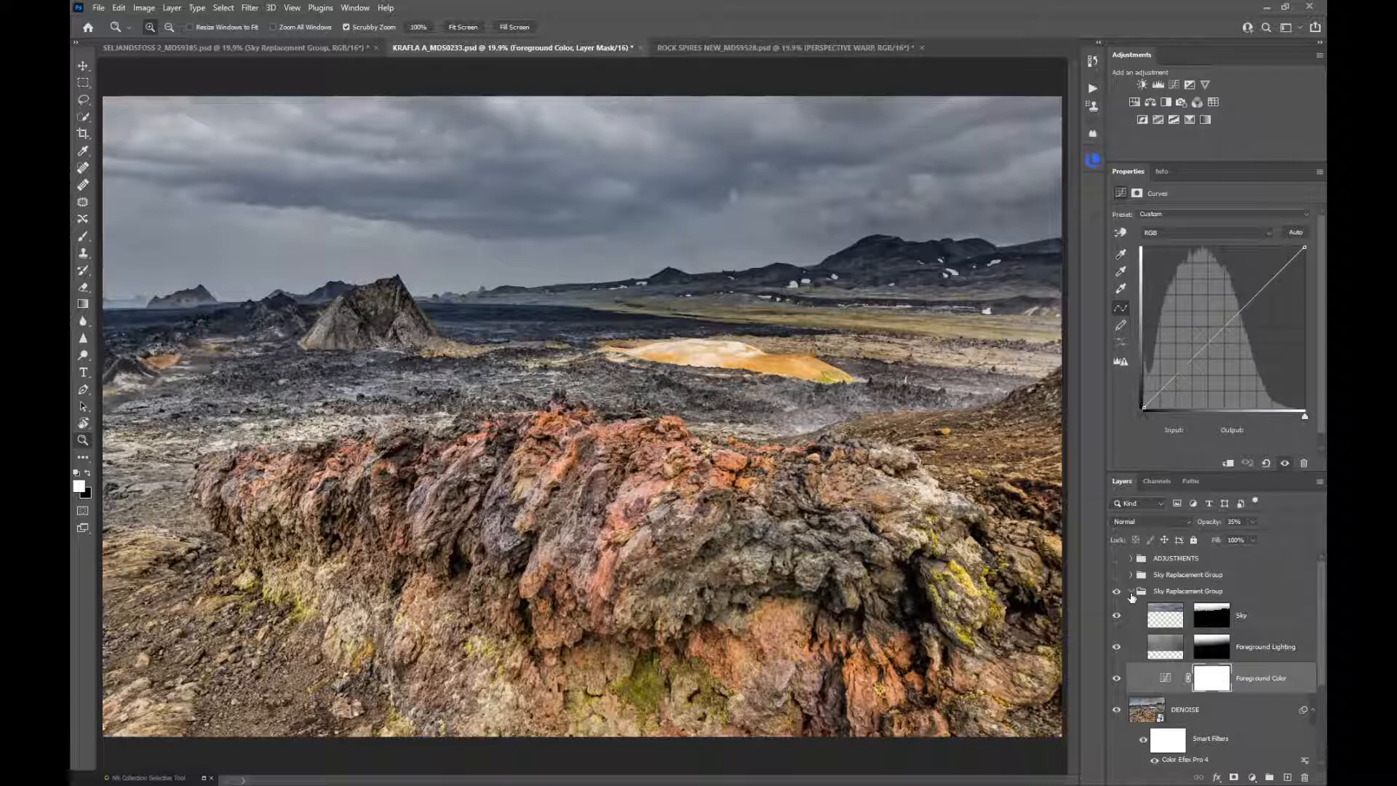
# - Slightly lower the opacity of the new stormy Sky Replacement Group, and delete the group
pyautogui.click(1131, 591)
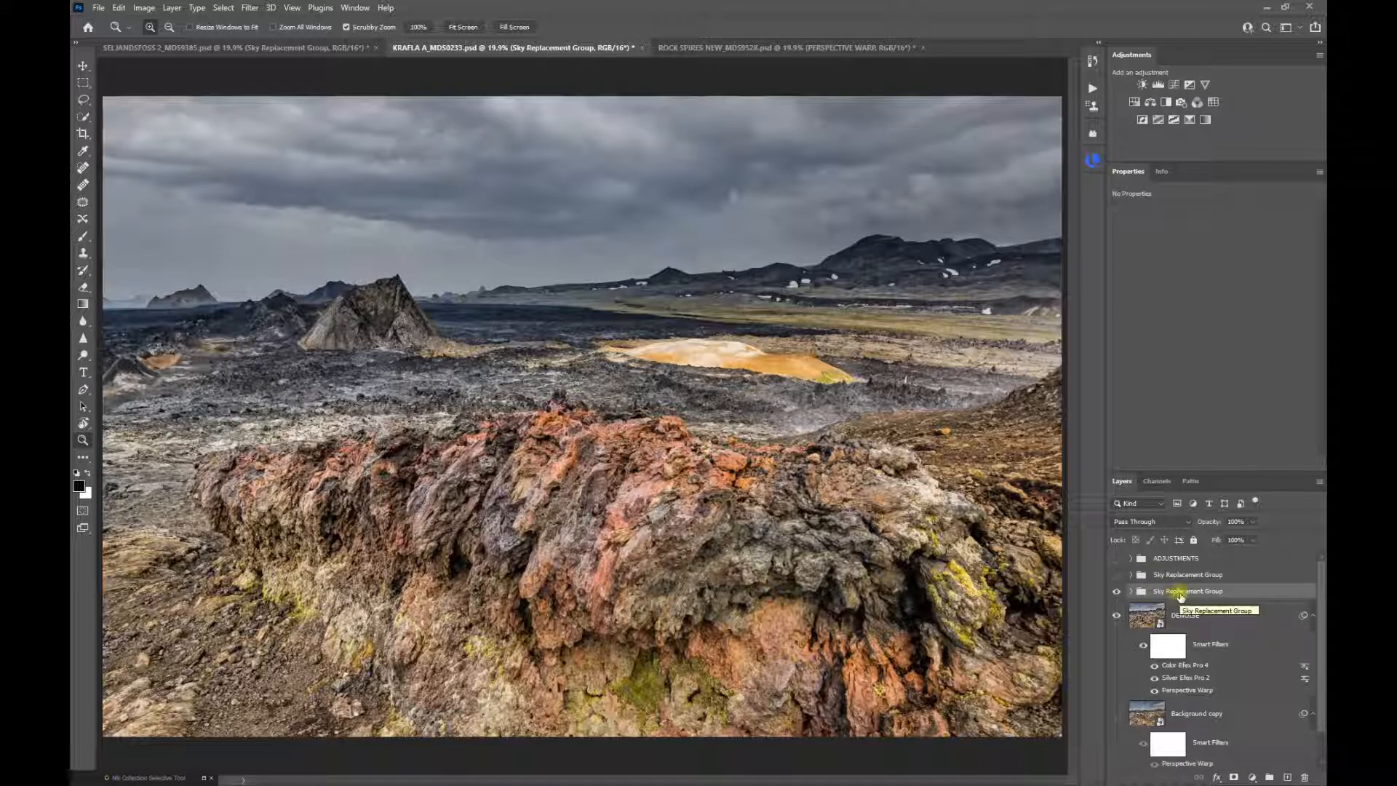
pyautogui.moveTo(1212, 522); pyautogui.dragTo(1202, 523)
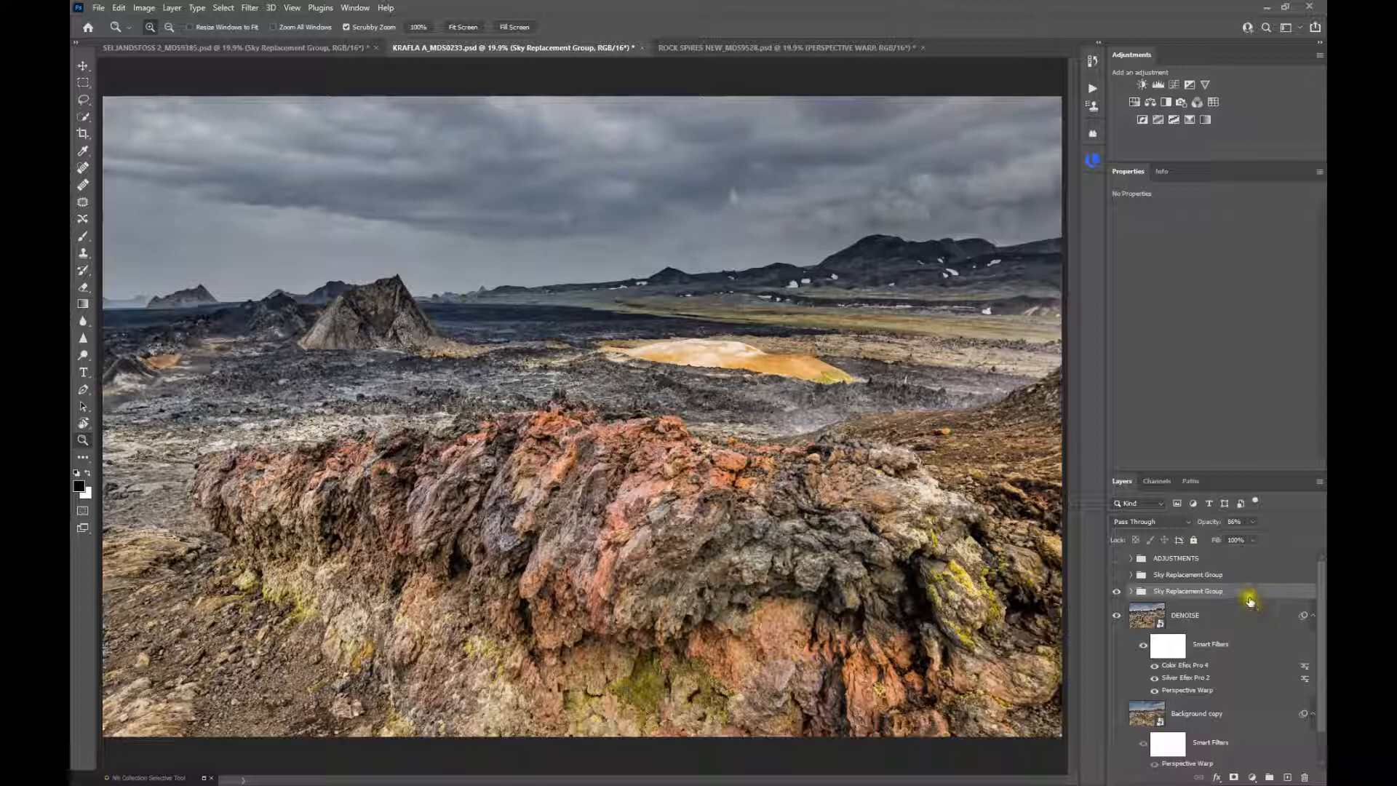
pyautogui.moveTo(1244, 593); pyautogui.dragTo(1306, 777)
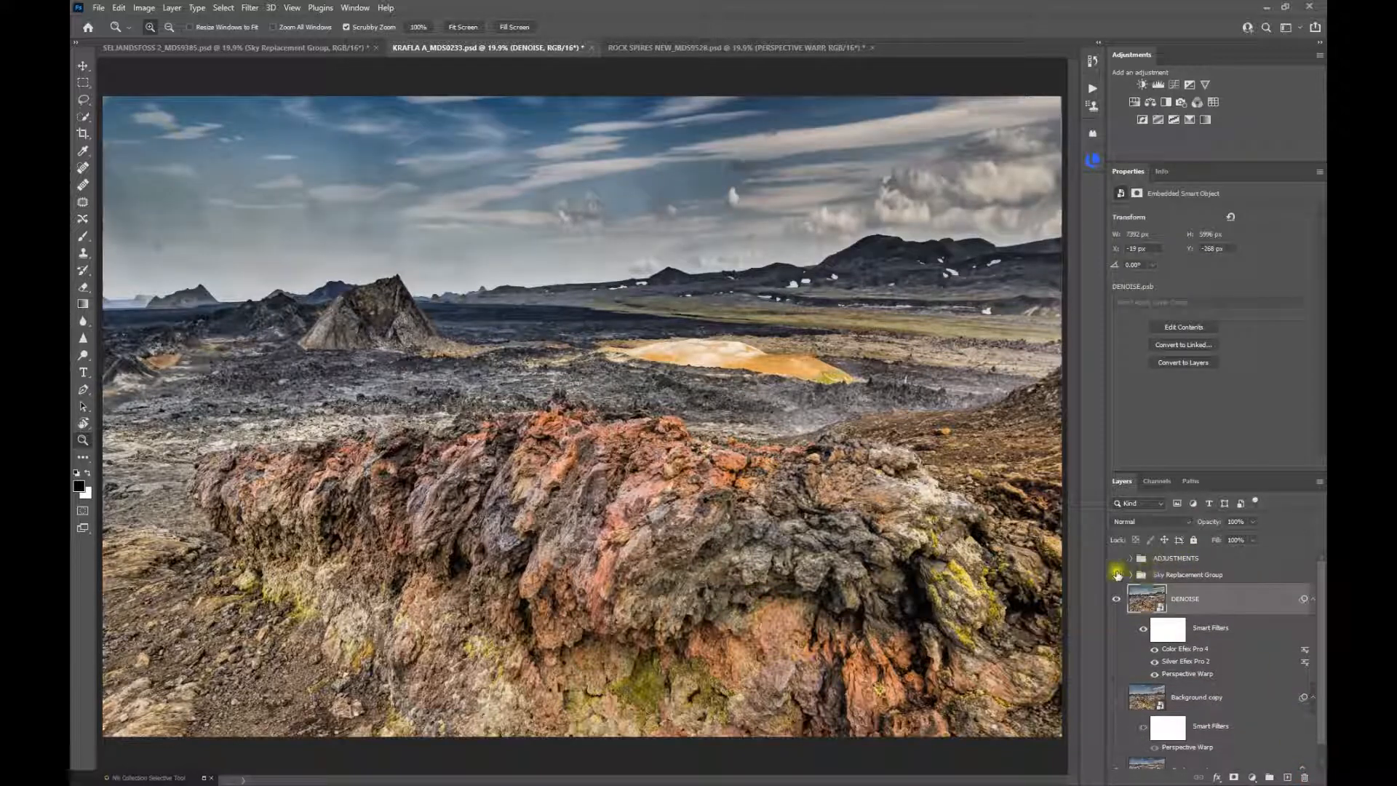
# - Make the original Sky Replacement Group and the ADJUSTMENTS group visible
pyautogui.click(1117, 575)
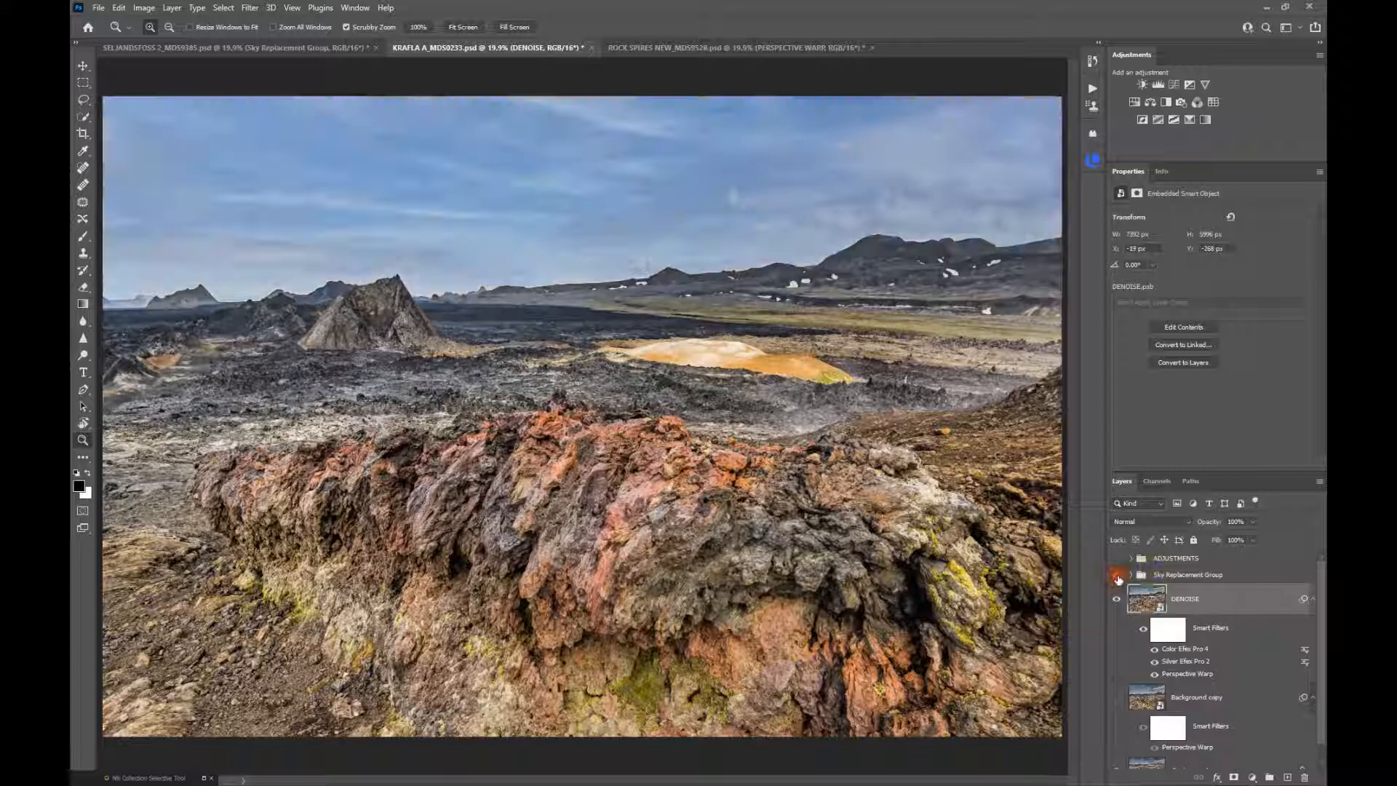
pyautogui.click(1168, 576)
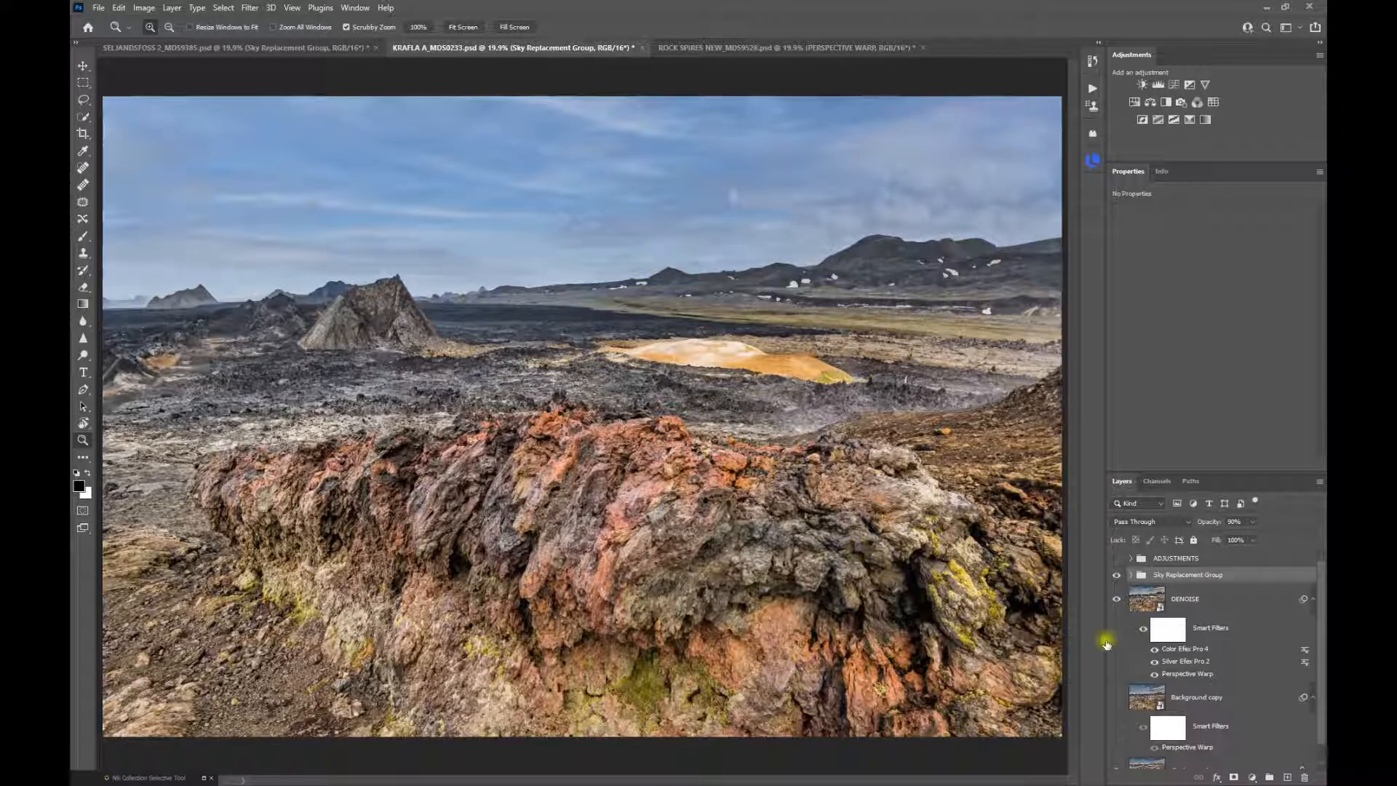
pyautogui.click(1127, 558)
pyautogui.click(1118, 559)
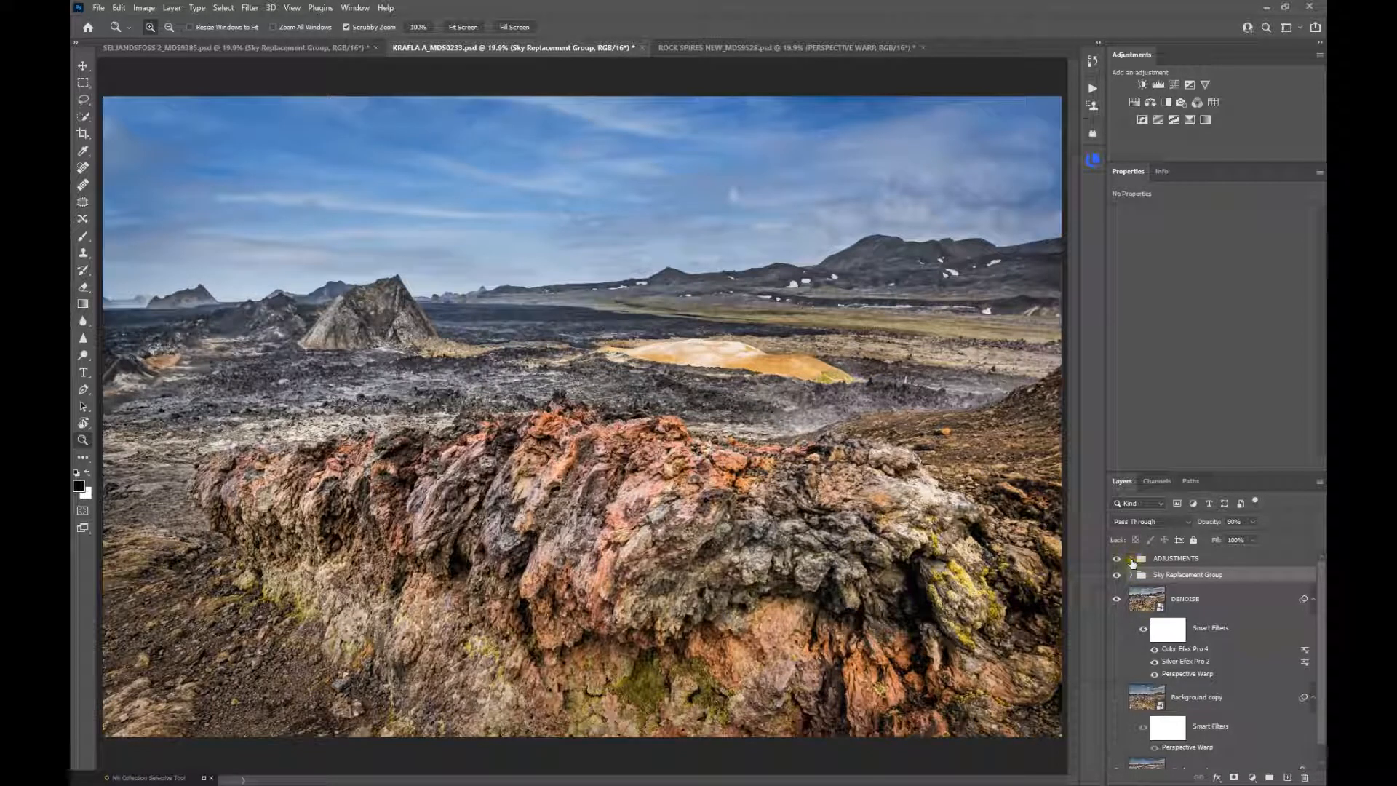
# - Expand the ADJUSTMENTS group and hide all the Curves and Hue/Saturation layers inside it
pyautogui.click(1131, 558)
pyautogui.scroll(-2, 1212, 604)
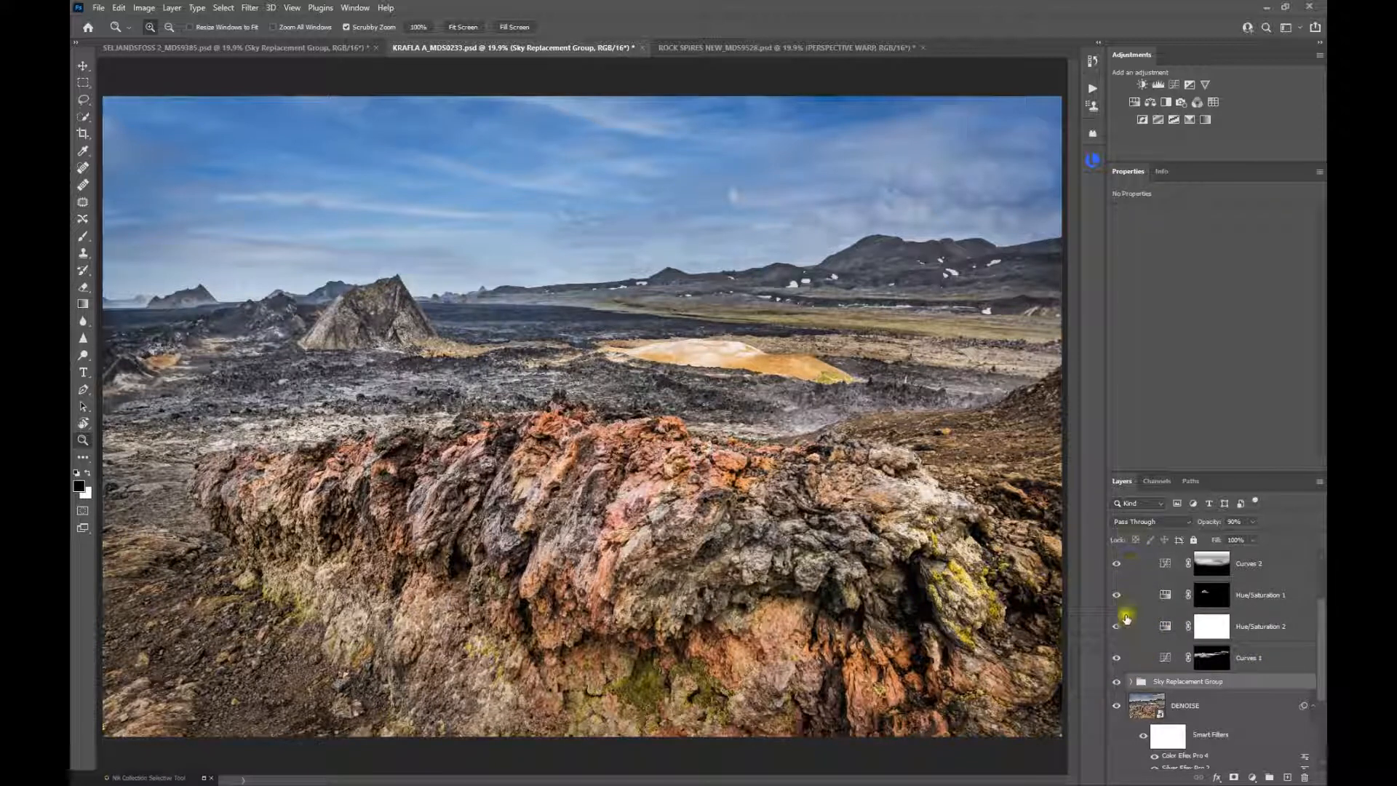
pyautogui.moveTo(1116, 659); pyautogui.dragTo(1117, 568)
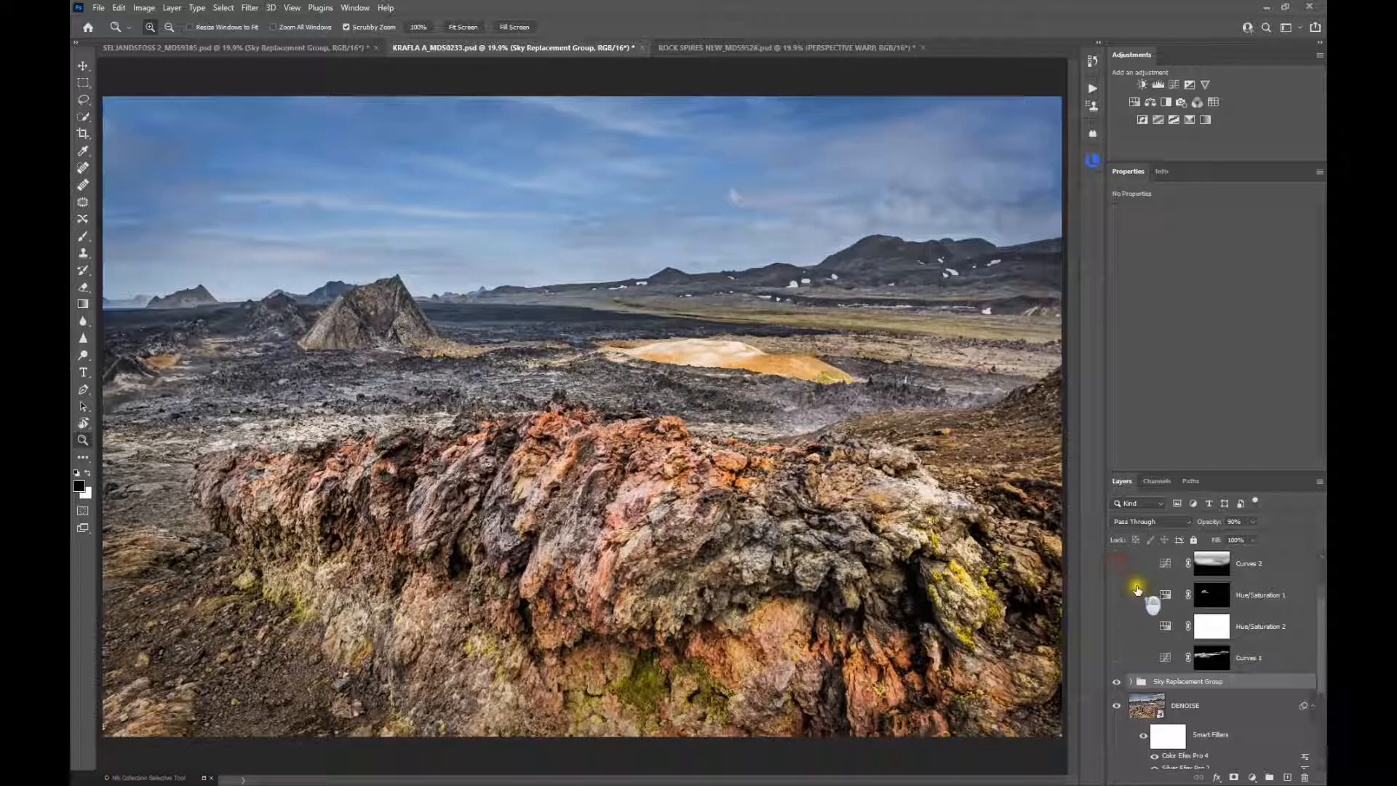
pyautogui.scroll(1, 1137, 575)
pyautogui.click(1118, 567)
pyautogui.scroll(3, 1151, 581)
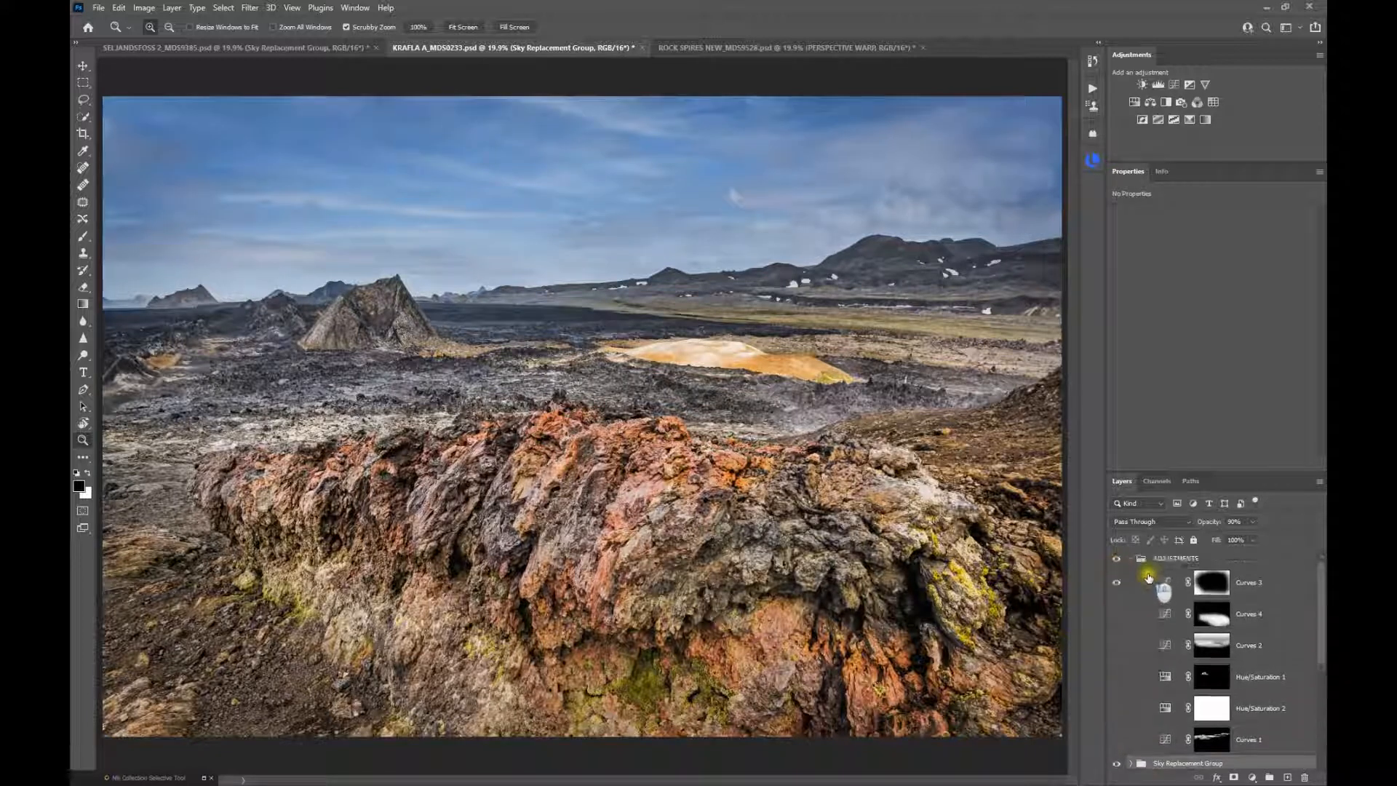
pyautogui.click(1117, 581)
pyautogui.scroll(-4, 1163, 598)
pyautogui.scroll(-1, 1162, 597)
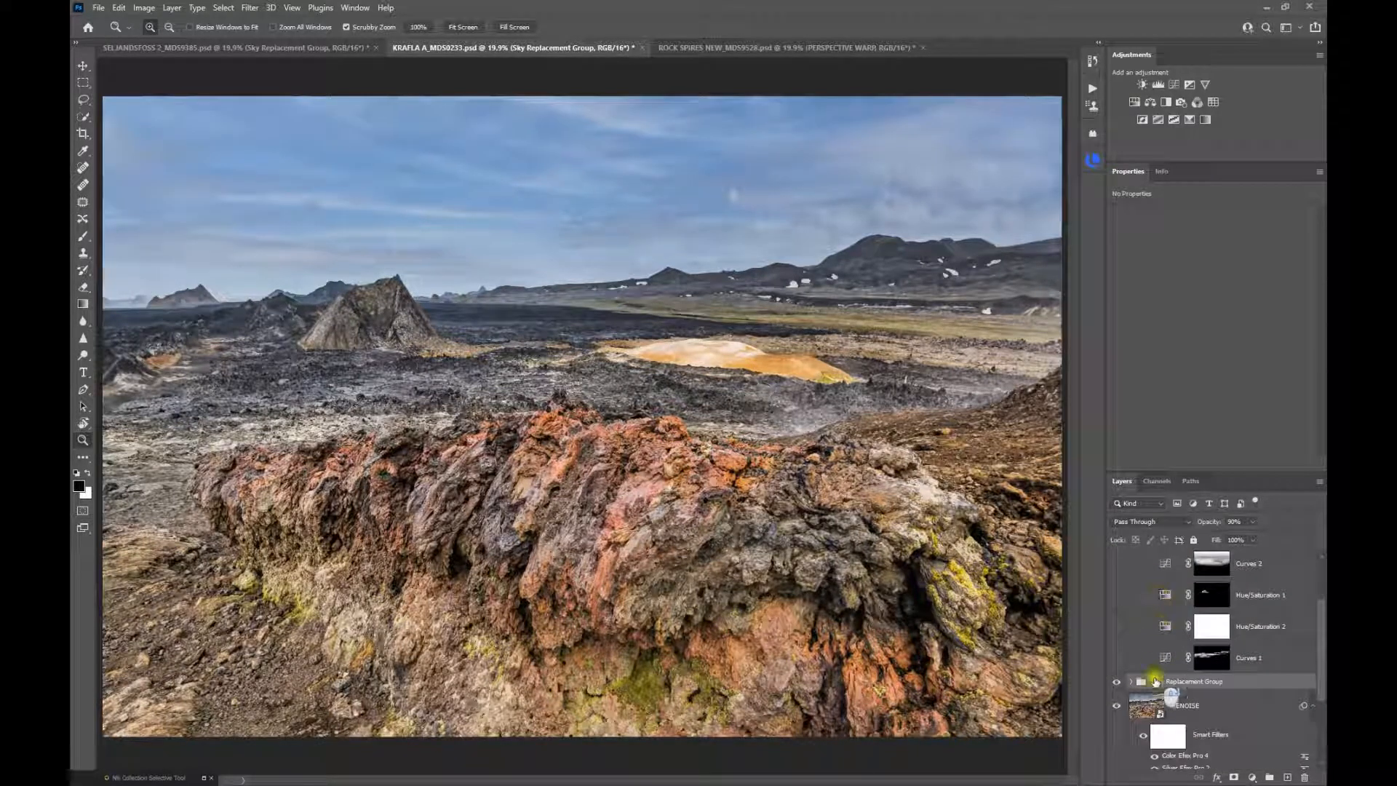
# - Show the Curves 1 layer, inspecting its mask on the canvas and comparing the image with and without it
pyautogui.click(1164, 658)
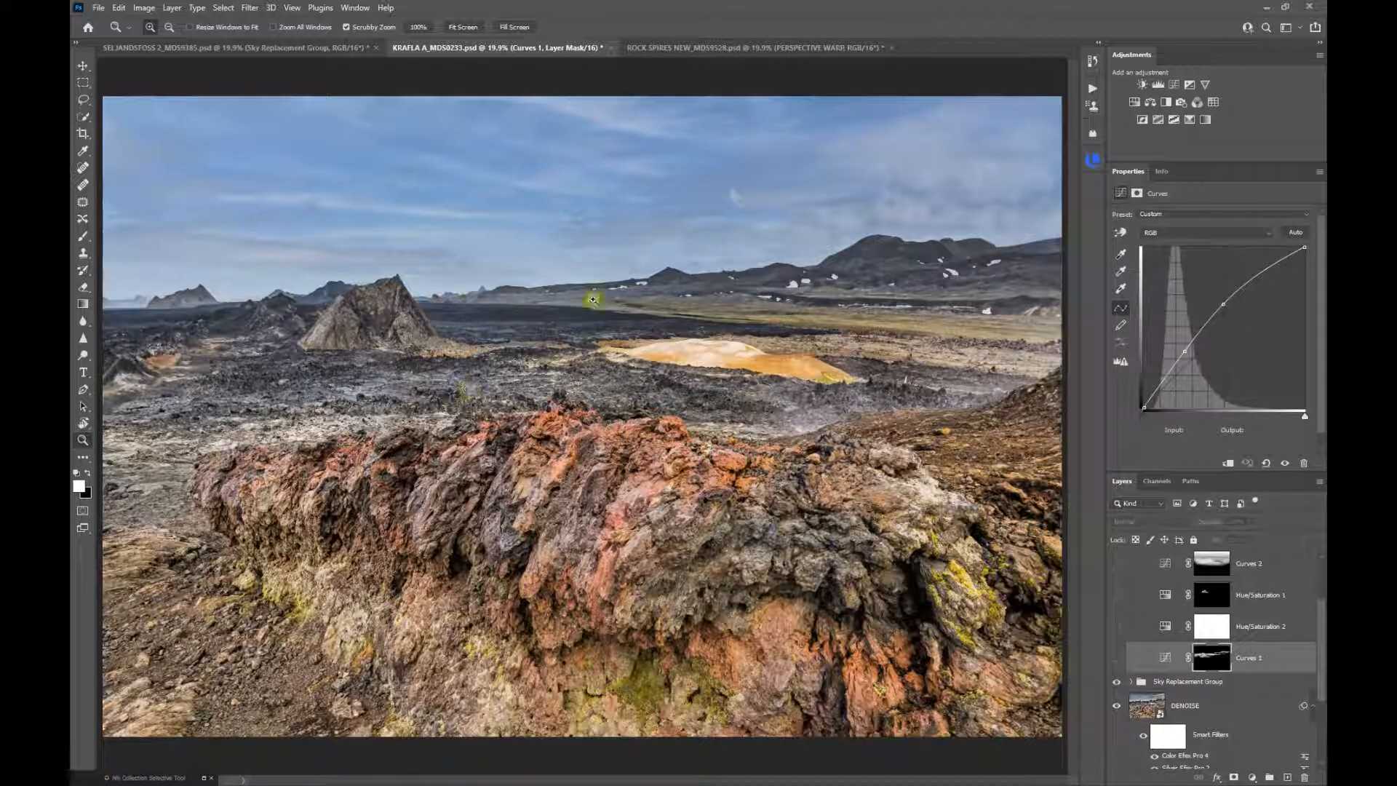
pyautogui.click(1114, 658)
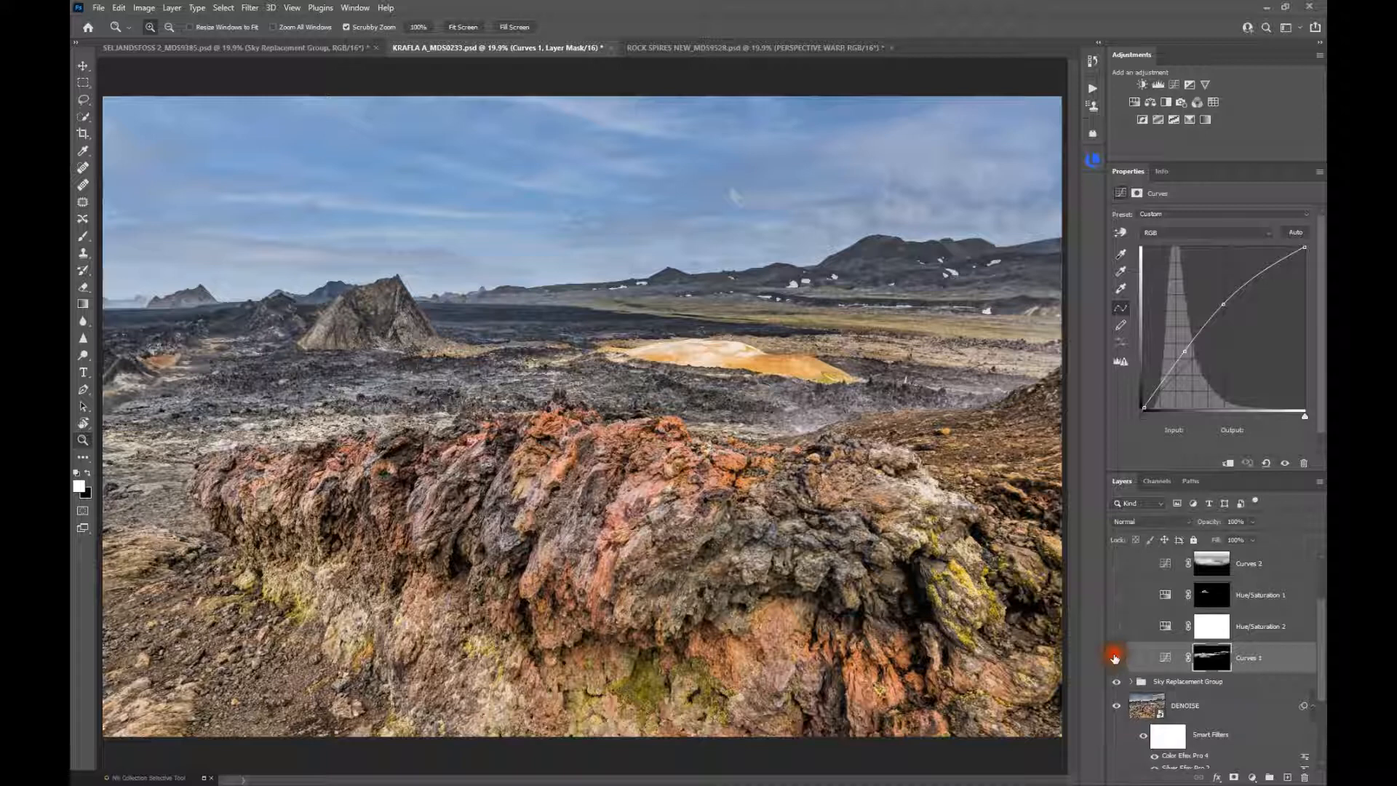
pyautogui.click(1208, 664)
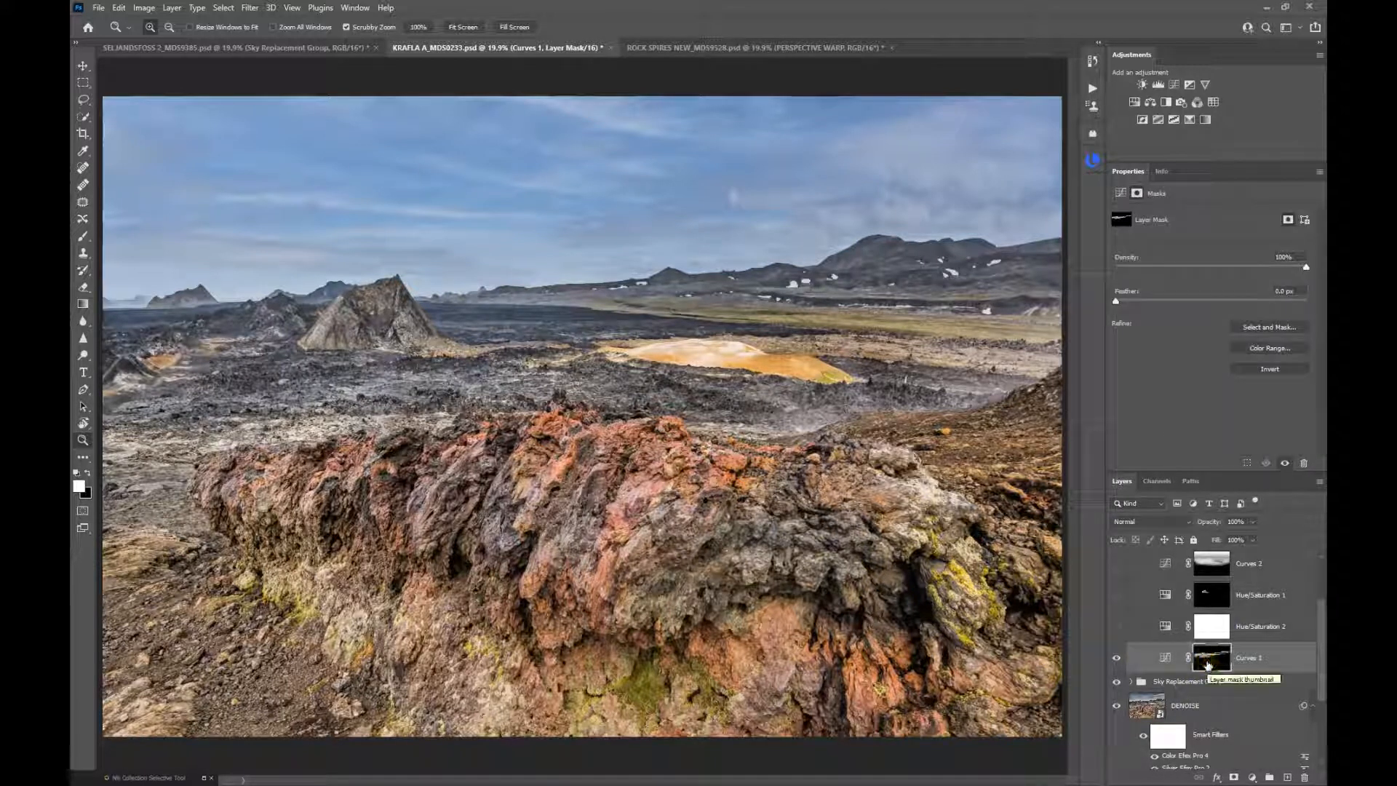
pyautogui.keyDown('alt'); pyautogui.click(1208, 663); pyautogui.keyUp('alt')
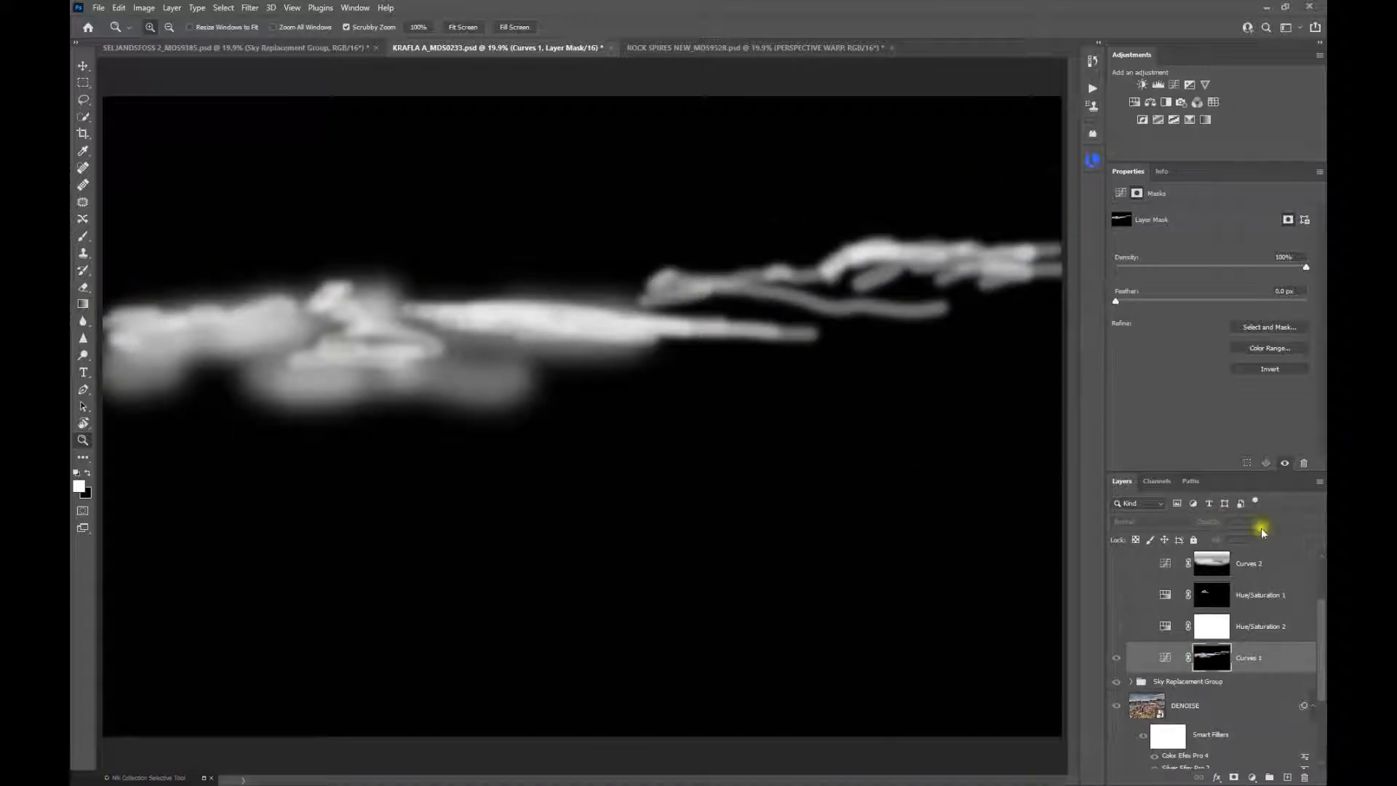
pyautogui.keyDown('alt'); pyautogui.click(1219, 662); pyautogui.keyUp('alt')
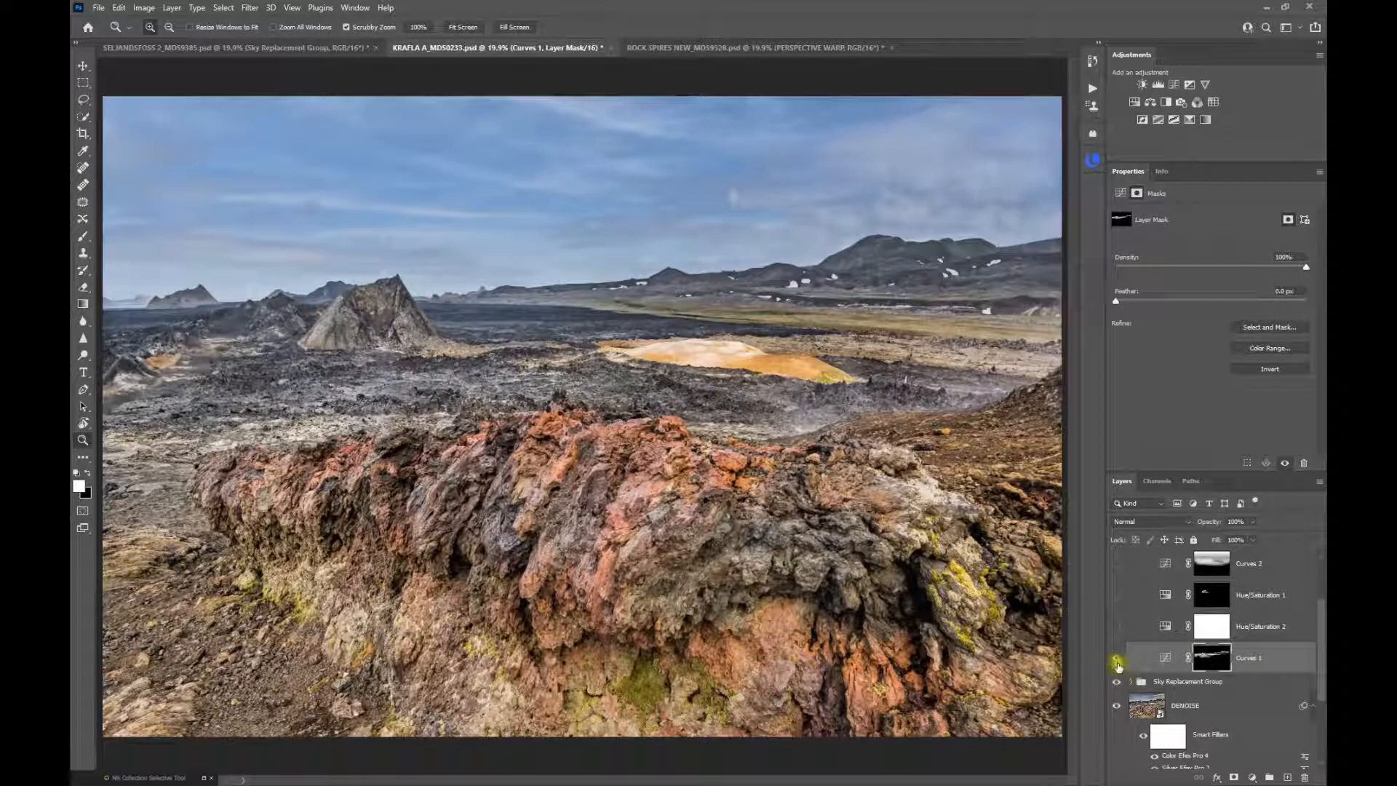
pyautogui.click(1118, 660)
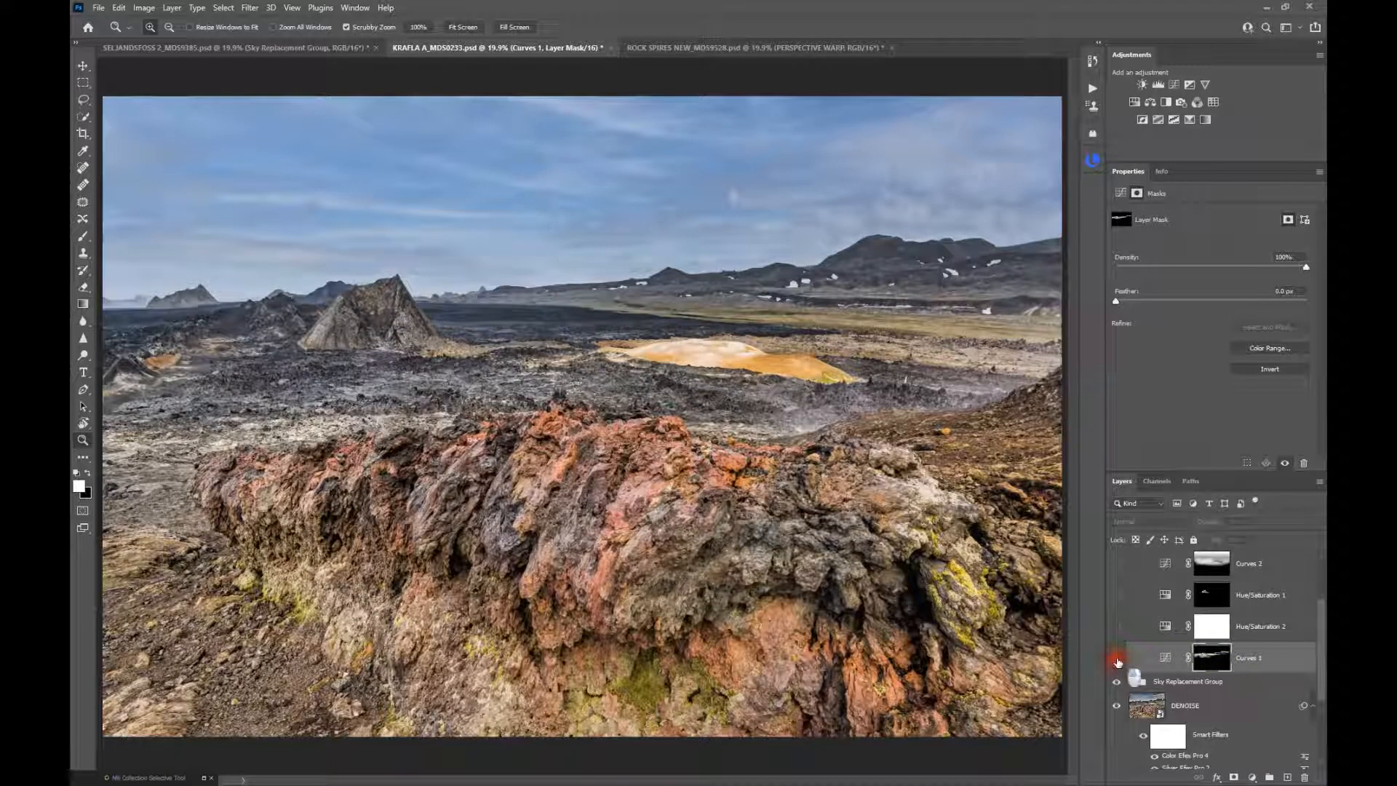
pyautogui.click(1118, 660)
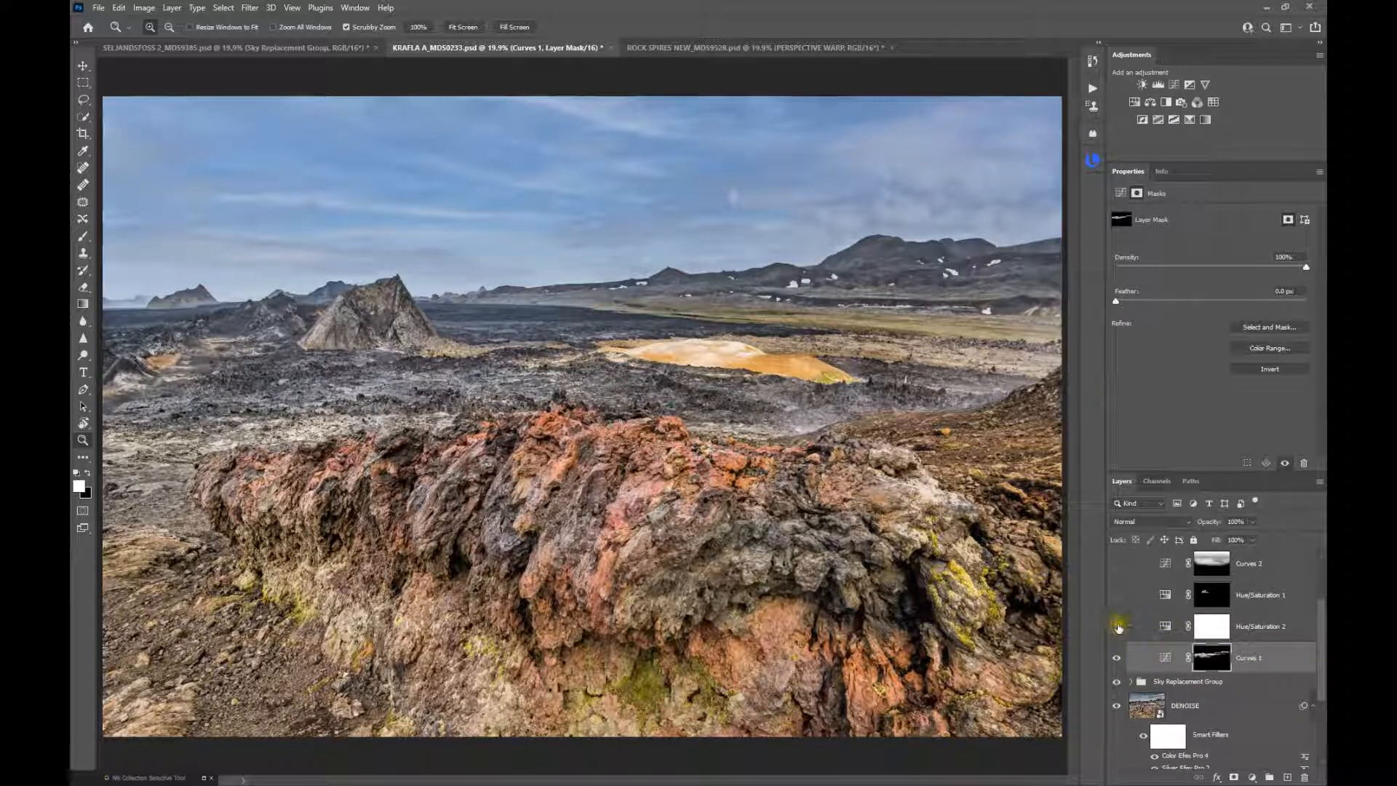
# - Show the Hue/Saturation 2 and Hue/Saturation 1 adjustment layers
pyautogui.click(1117, 627)
pyautogui.click(1162, 625)
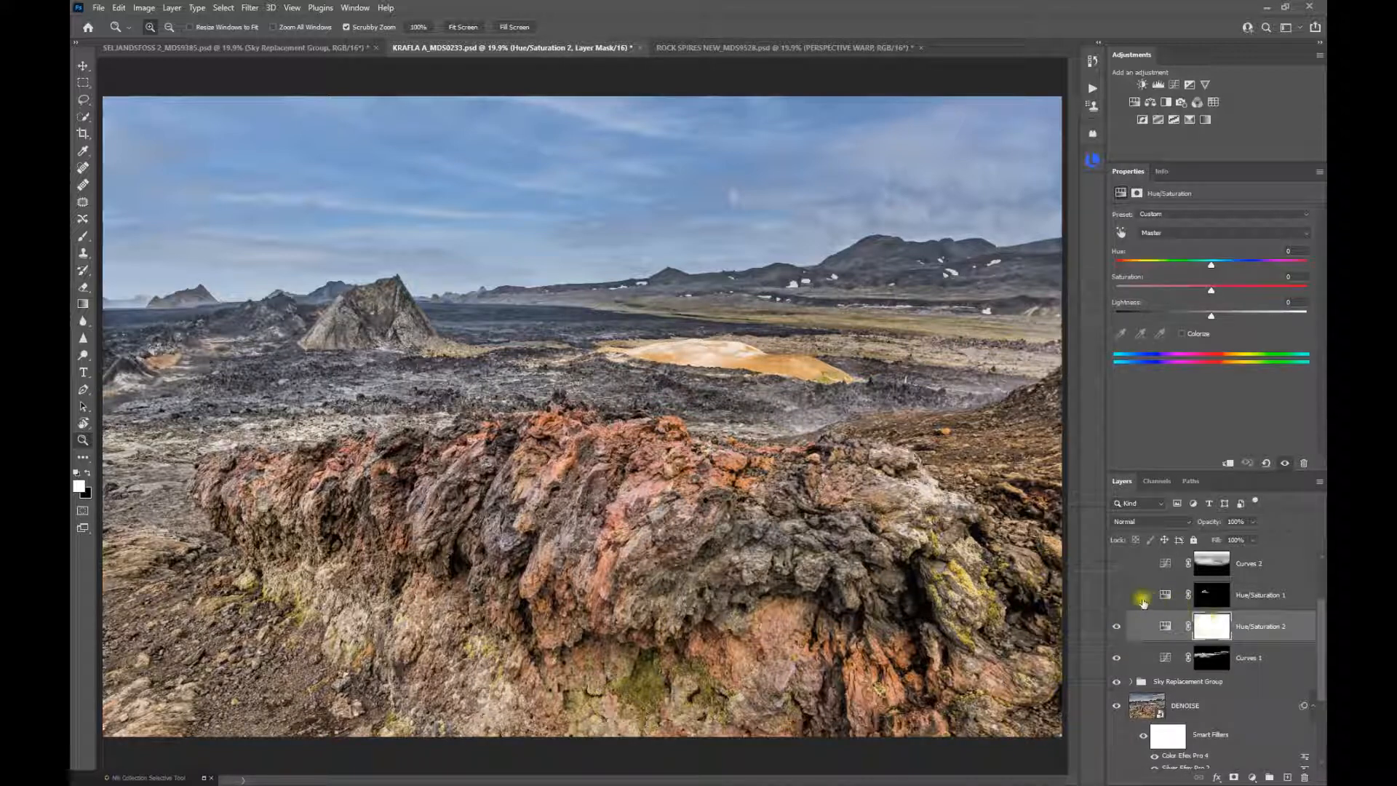
pyautogui.click(1116, 595)
pyautogui.click(1117, 596)
pyautogui.scroll(1, 1140, 597)
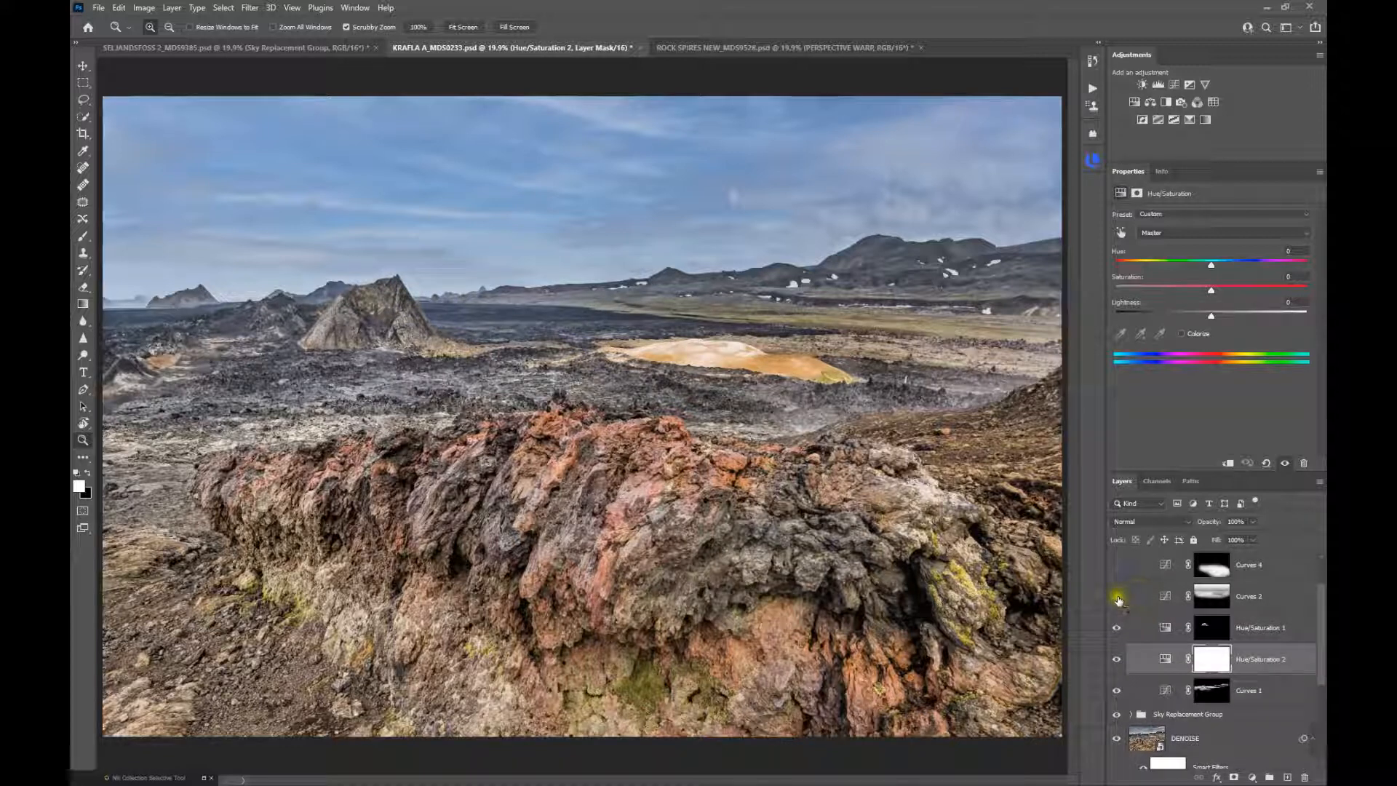
# - Show the Curves 2 layer, comparing the image with and without it, and make Curves 4 visible
pyautogui.click(1118, 597)
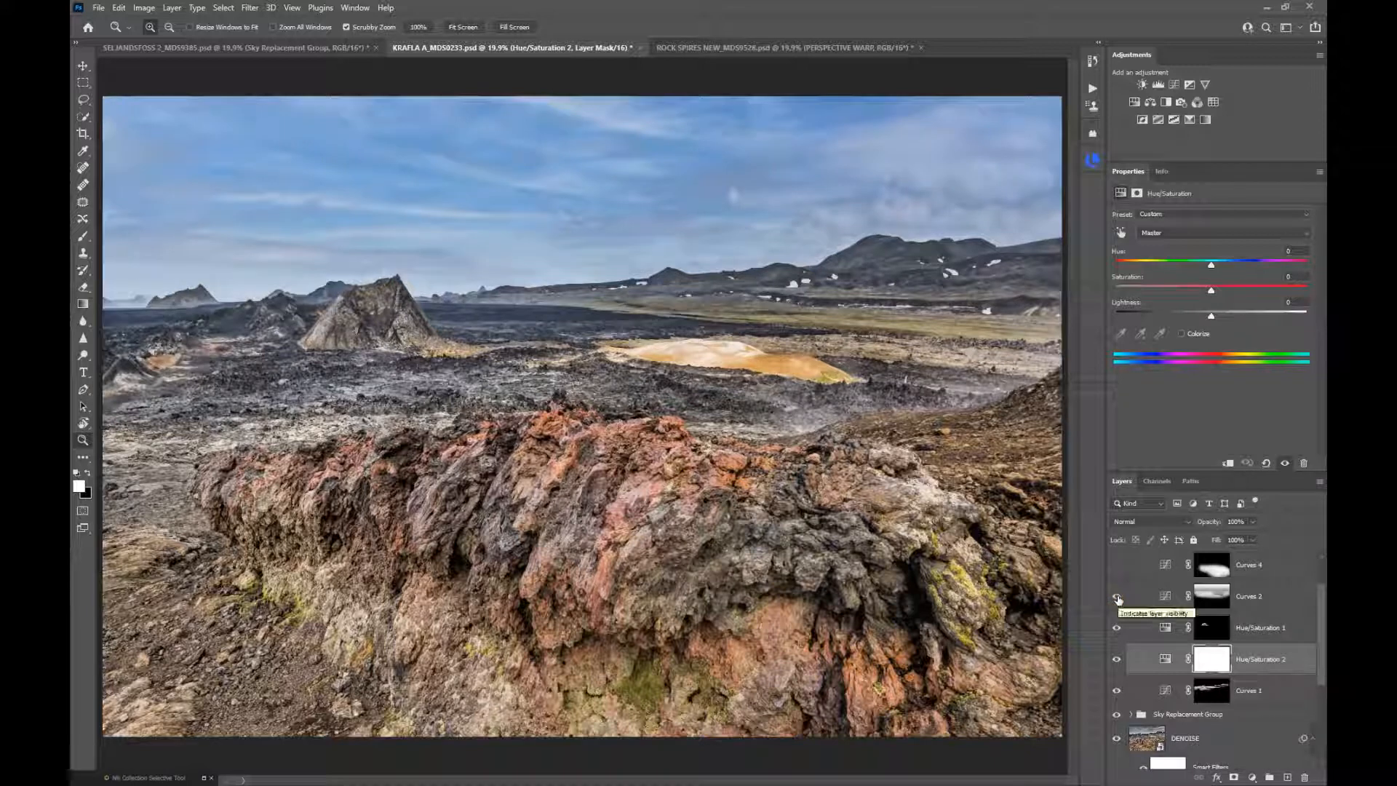
pyautogui.click(1118, 599)
pyautogui.click(1118, 598)
pyautogui.scroll(1, 1119, 599)
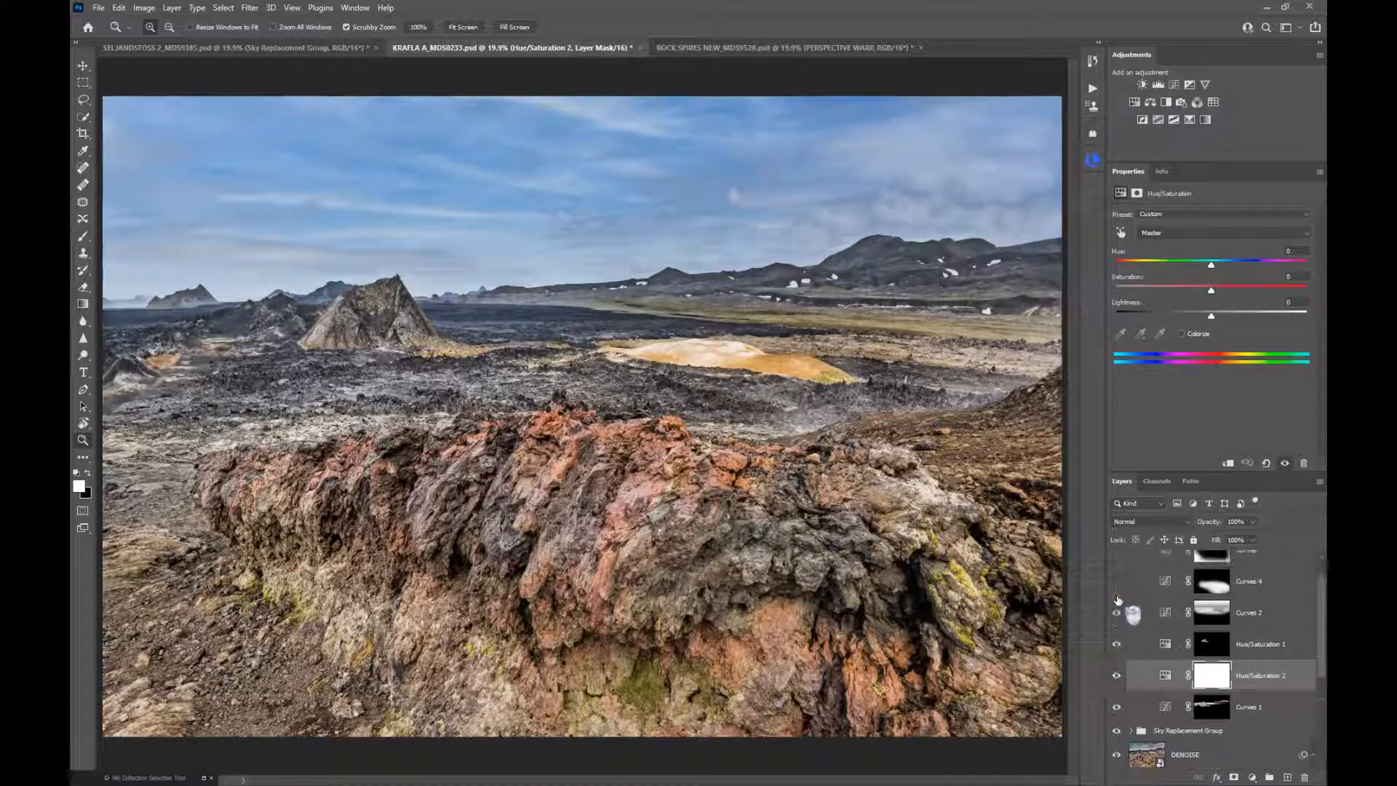
pyautogui.click(1118, 596)
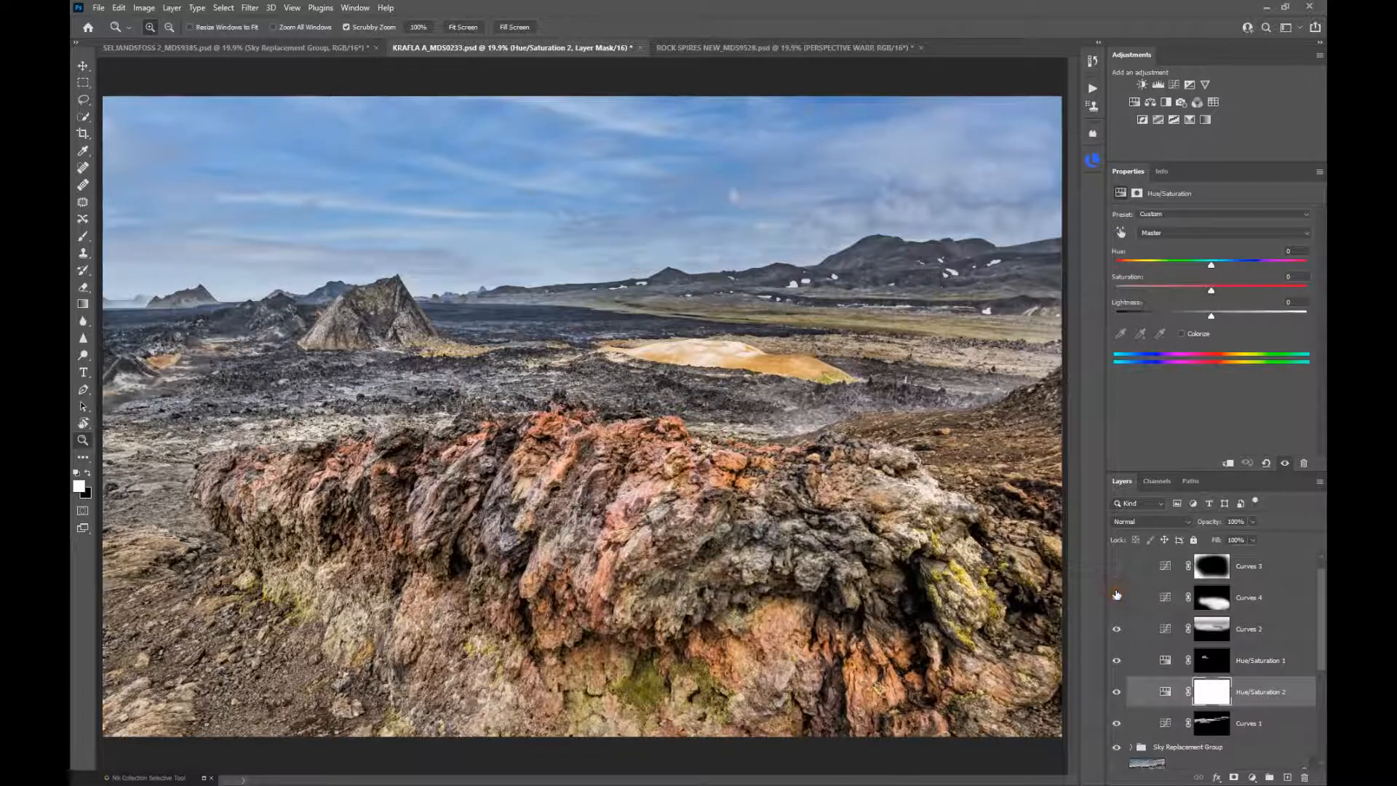
# - Examine the curve points of the Curves 4 layer, comparing the image with and without that adjustment
pyautogui.click(1117, 595)
pyautogui.click(1117, 596)
pyautogui.scroll(1, 1117, 595)
pyautogui.click(1164, 614)
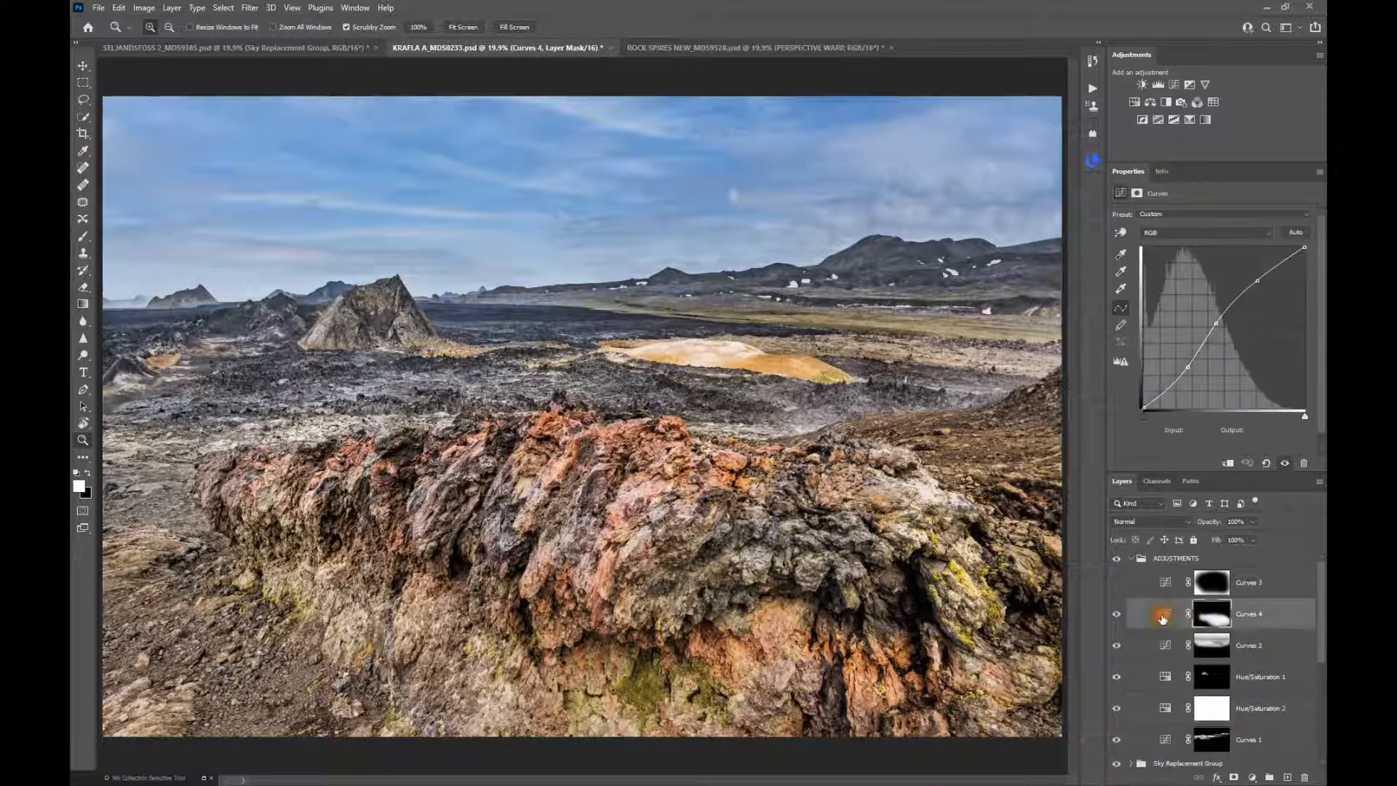
pyautogui.click(1189, 366)
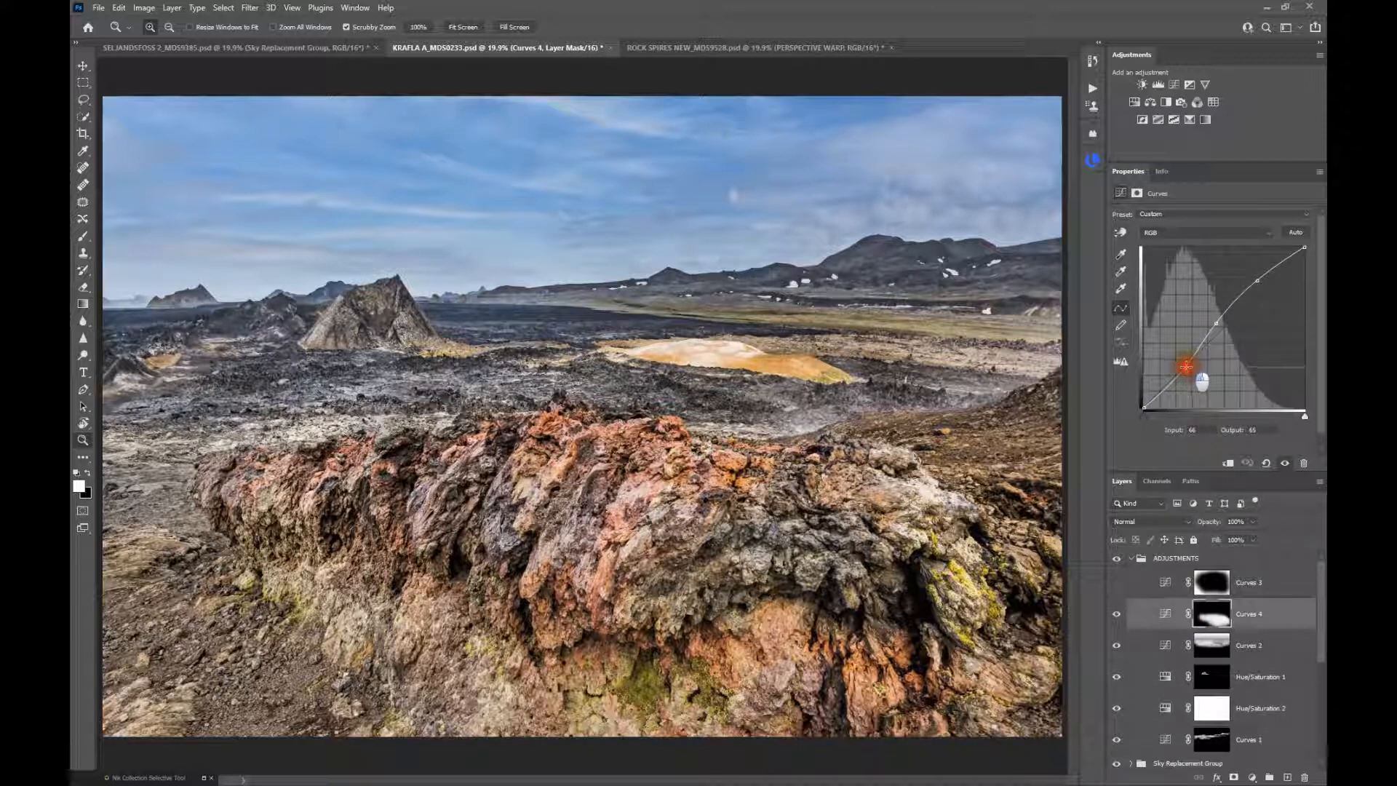
pyautogui.click(1217, 323)
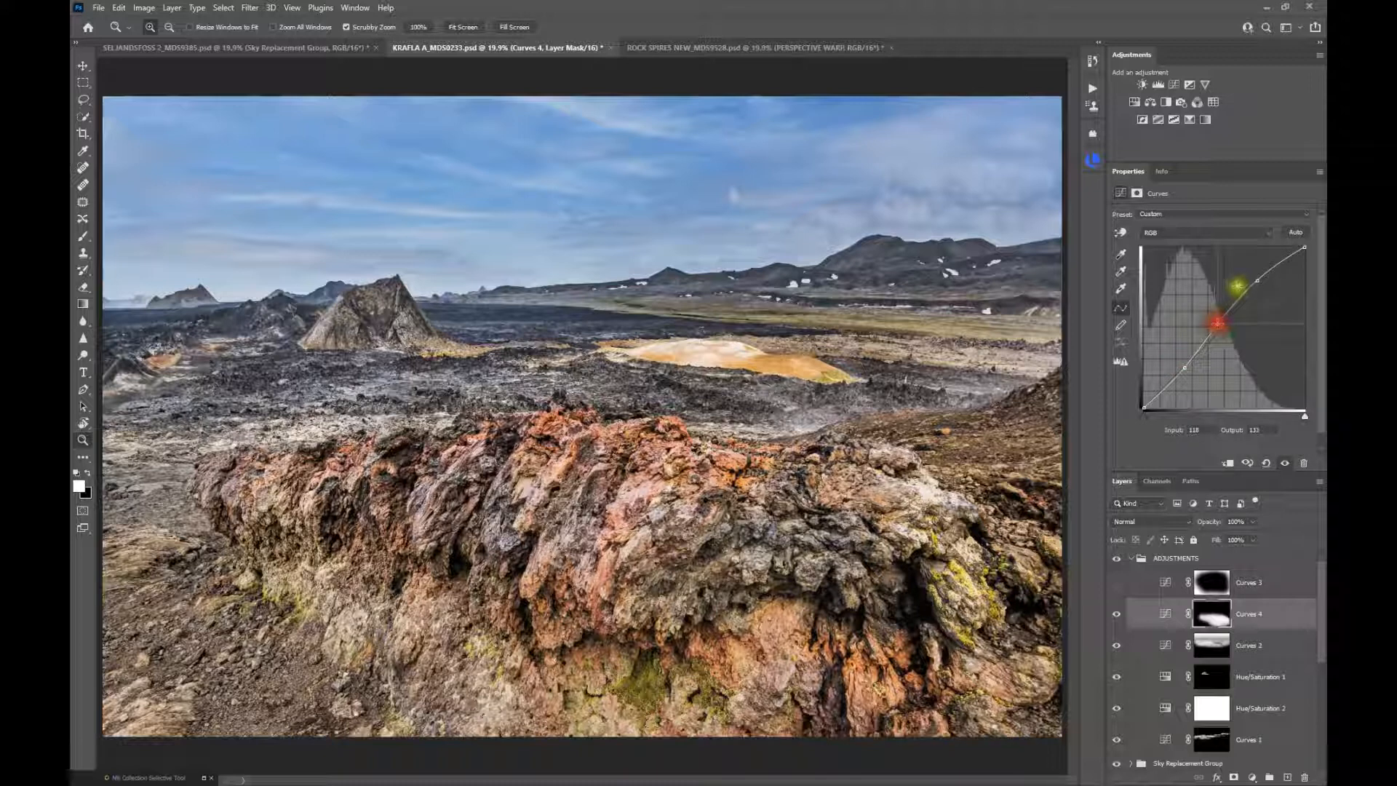
pyautogui.click(1258, 281)
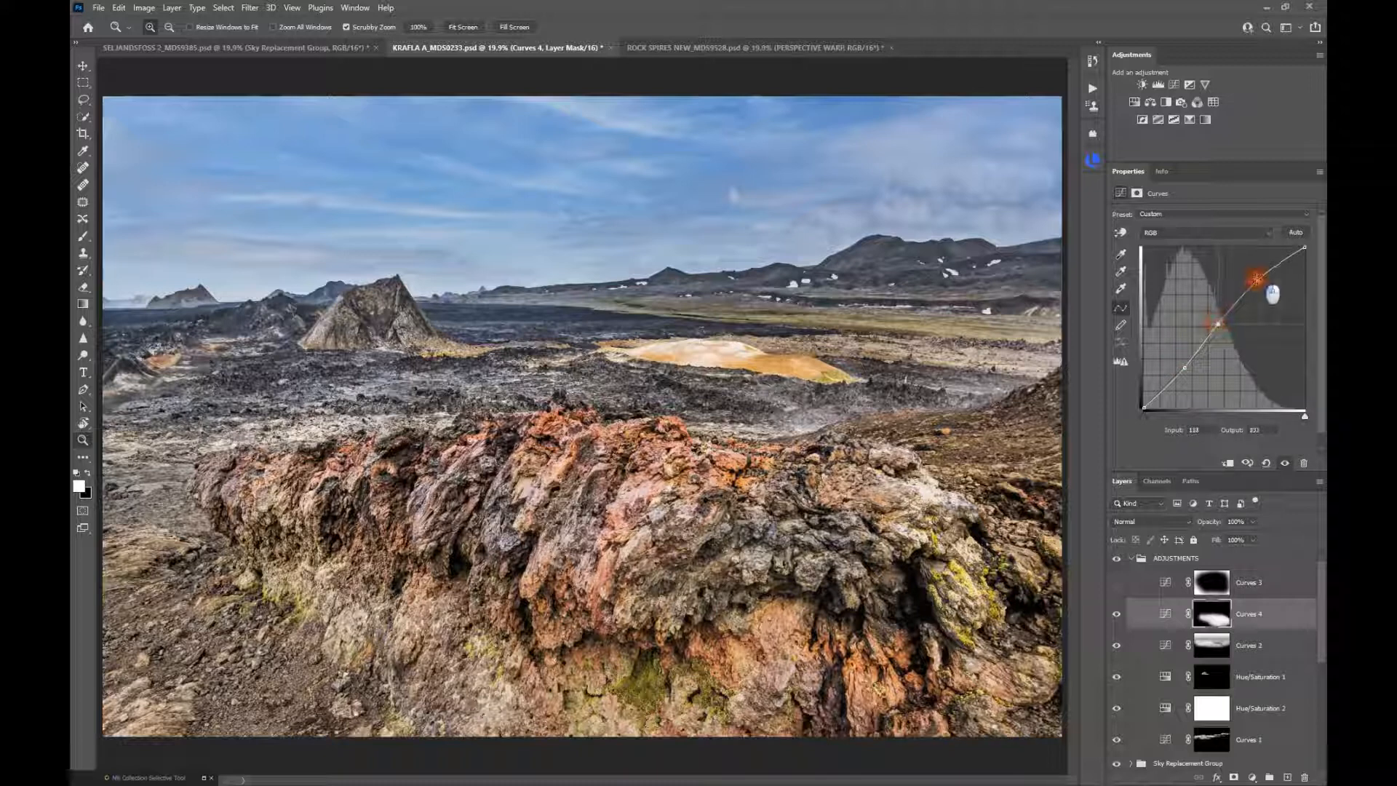
pyautogui.click(1115, 614)
pyautogui.click(1114, 615)
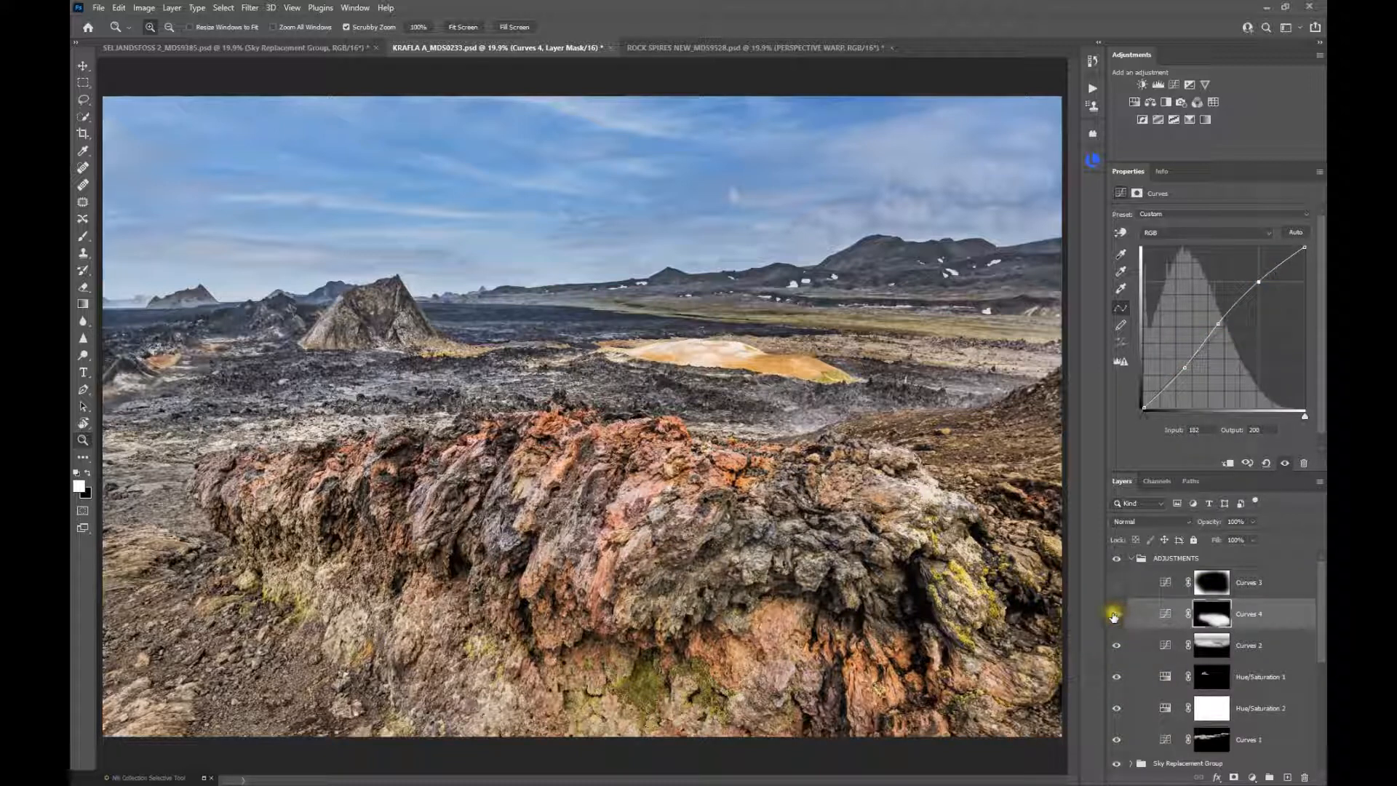
# - Show the Curves 3 layer and collapse the ADJUSTMENTS group
pyautogui.click(1116, 582)
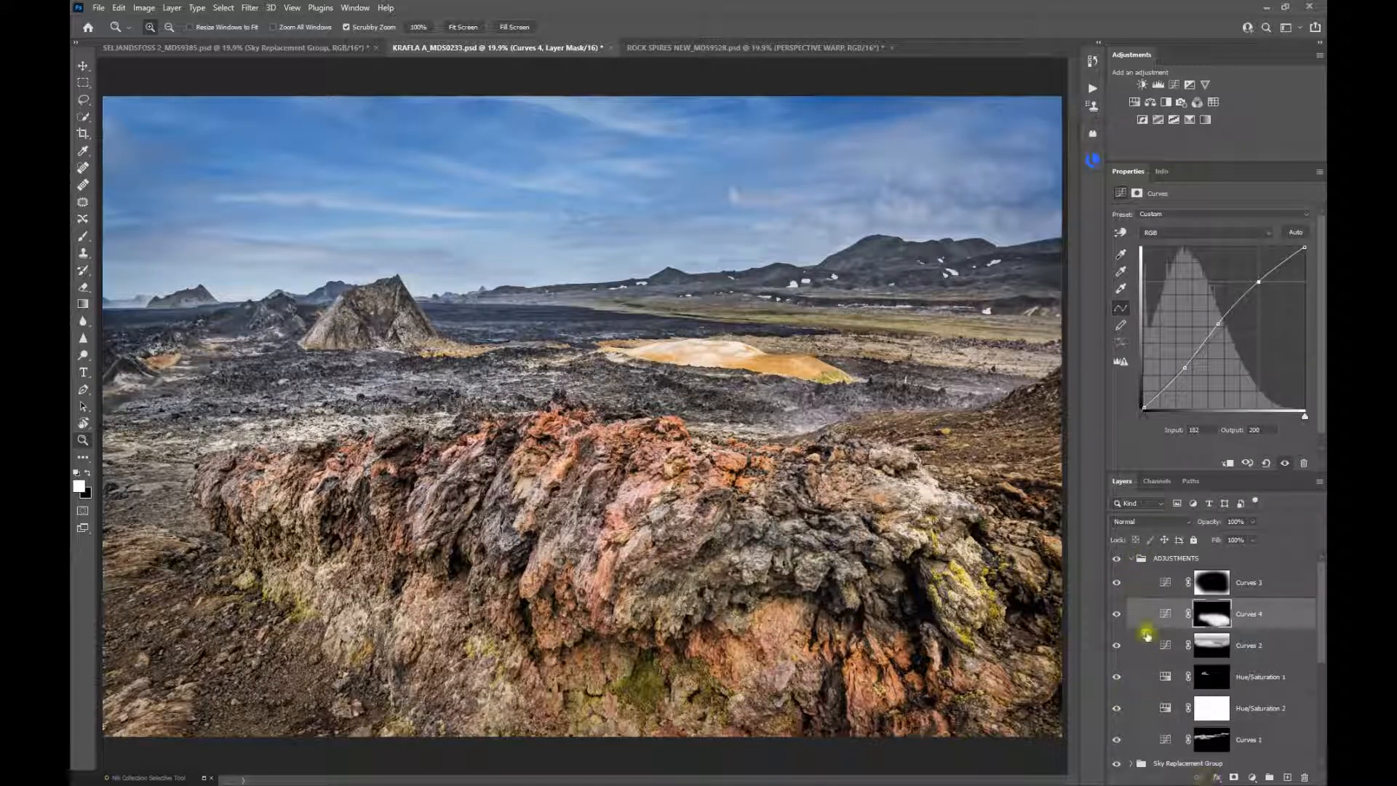
pyautogui.click(1131, 558)
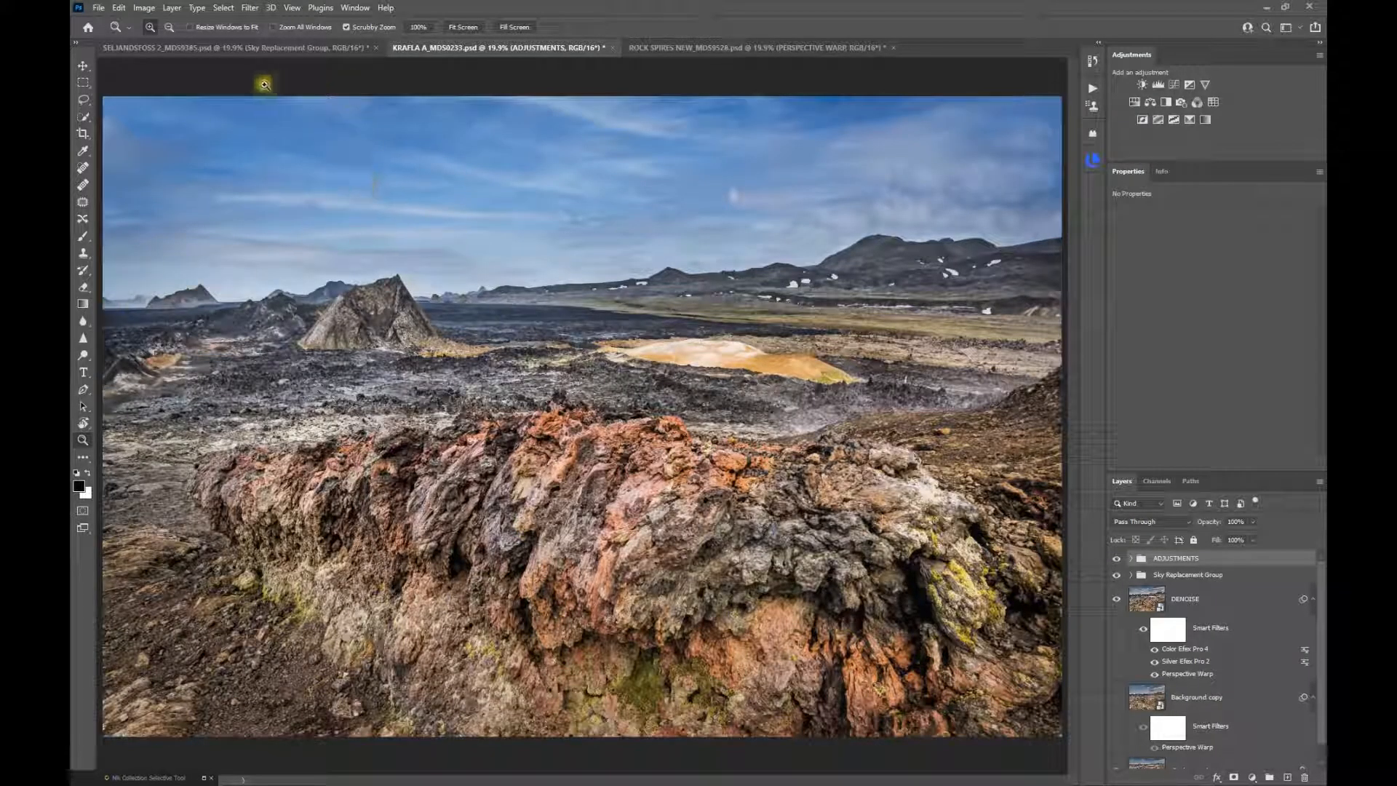
# - Switch to the SELJANDSFOSS 2 document, look closely at the hikers below the cliff, and fit the image to the screen again
pyautogui.click(242, 49)
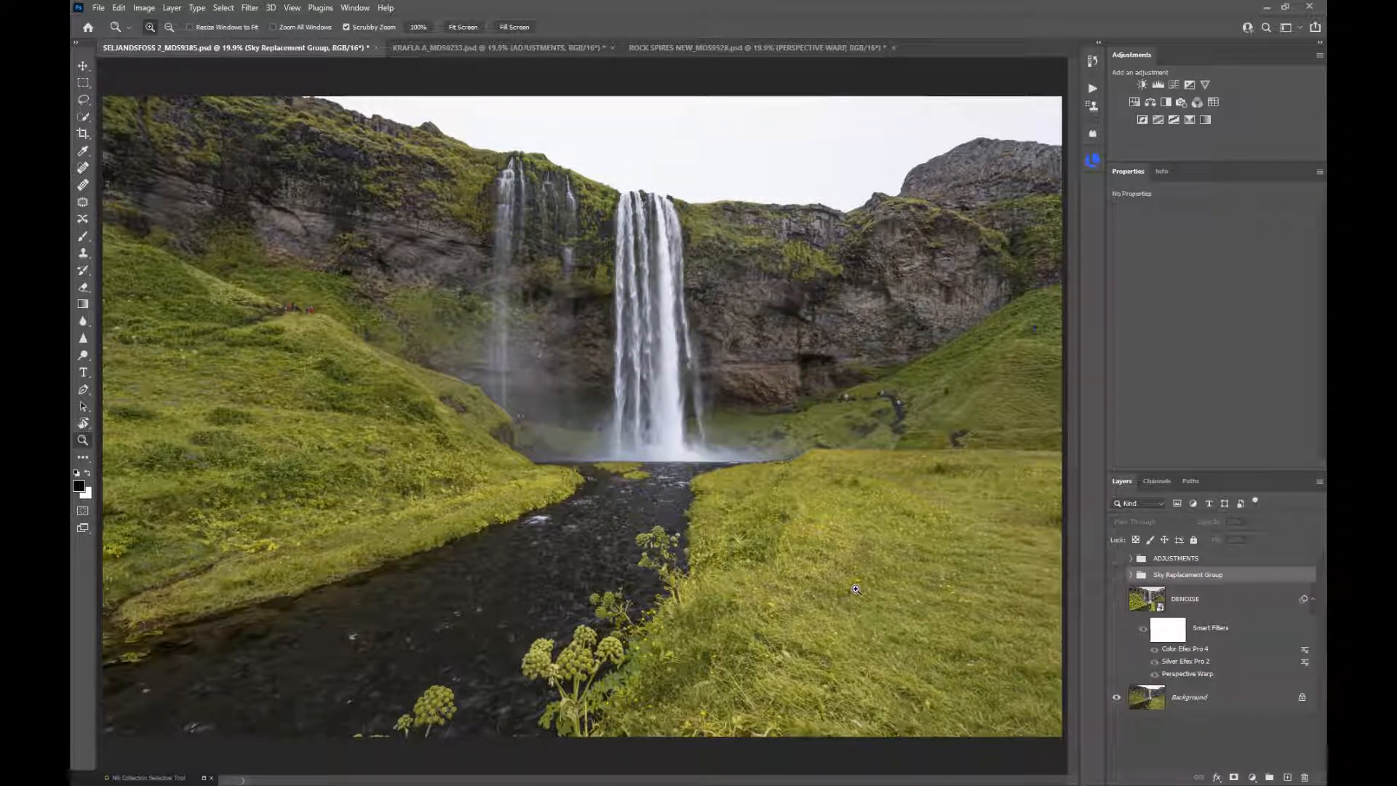
pyautogui.moveTo(842, 424); pyautogui.dragTo(871, 399)
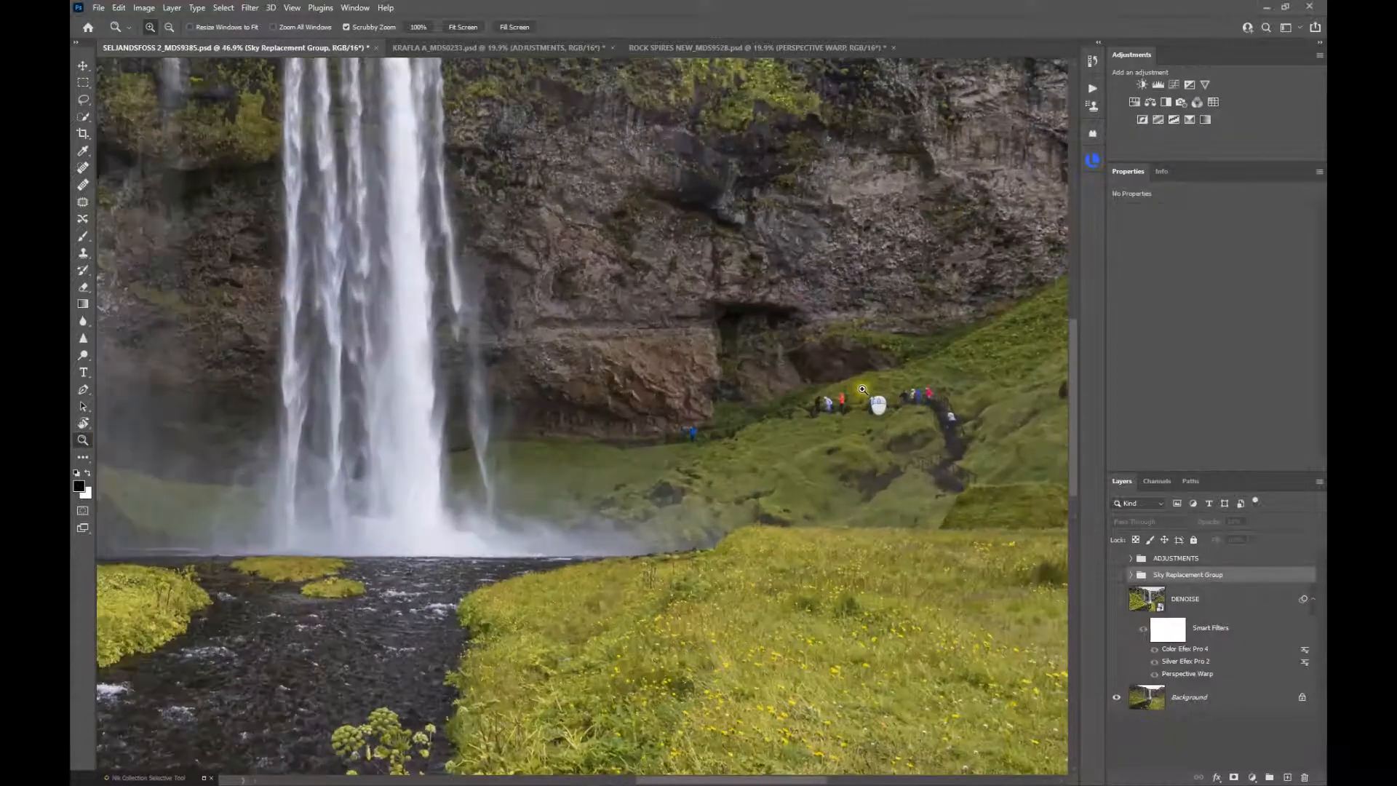
pyautogui.keyDown('alt'); pyautogui.click(691, 427); pyautogui.keyUp('alt')
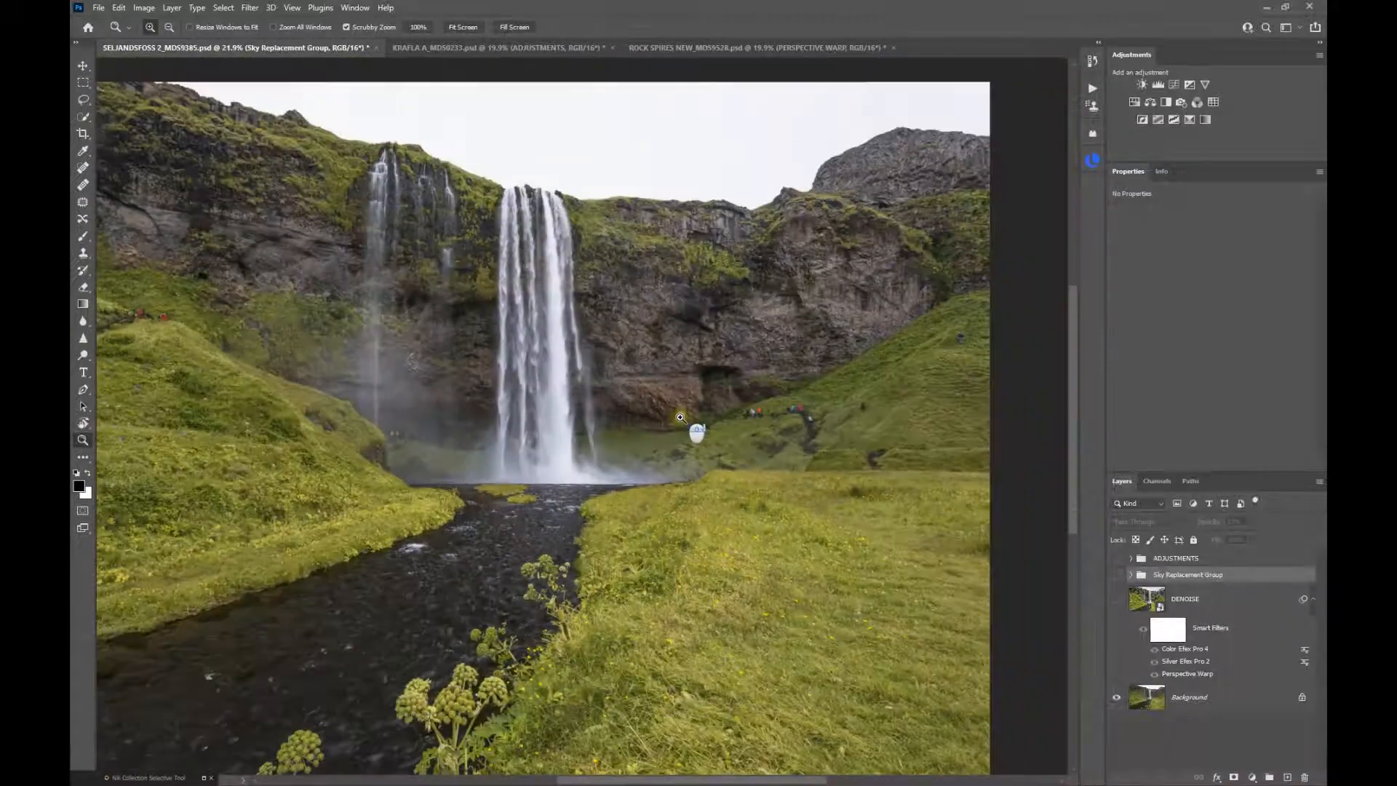
pyautogui.click(456, 28)
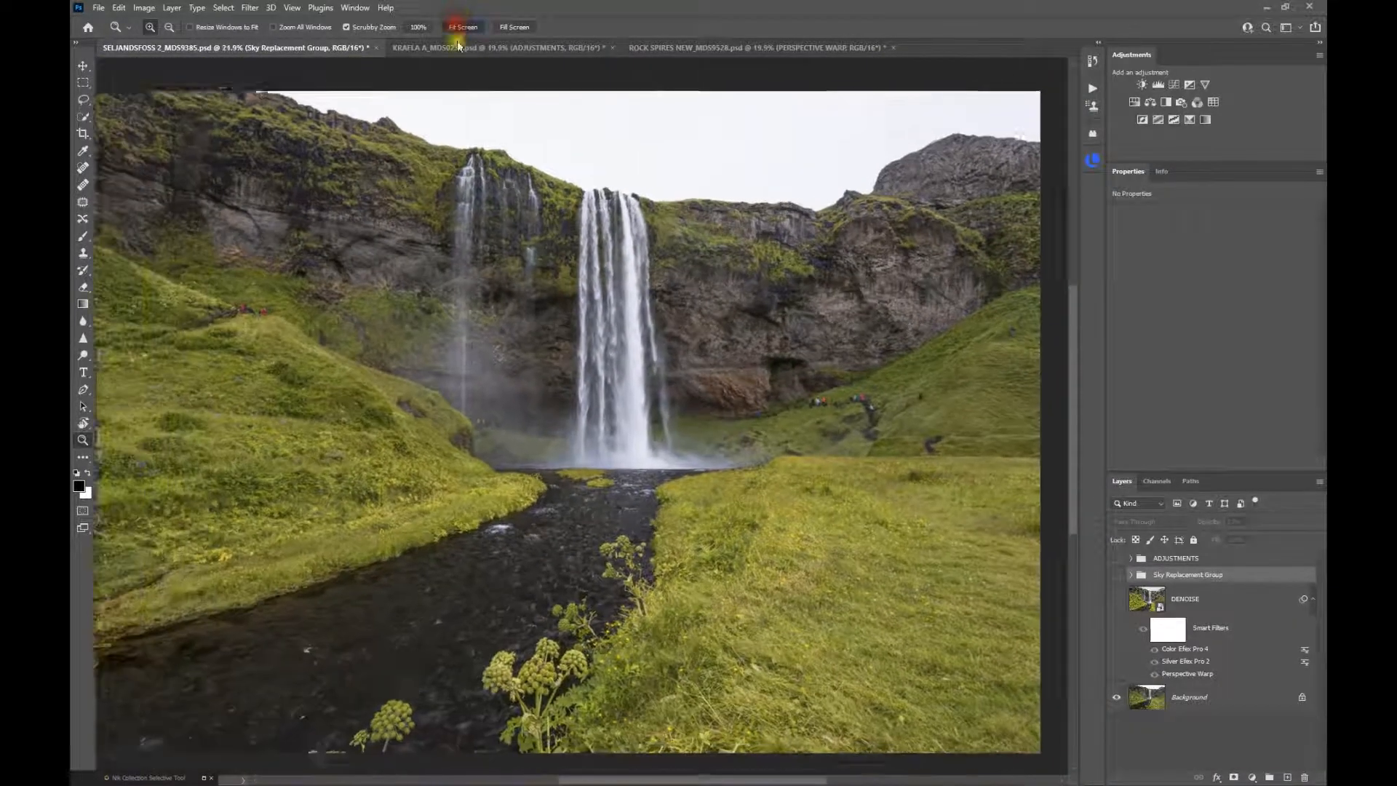
# - Show the DENOISE smart object layer with its smart filters, comparing the image with and without it
pyautogui.click(1117, 601)
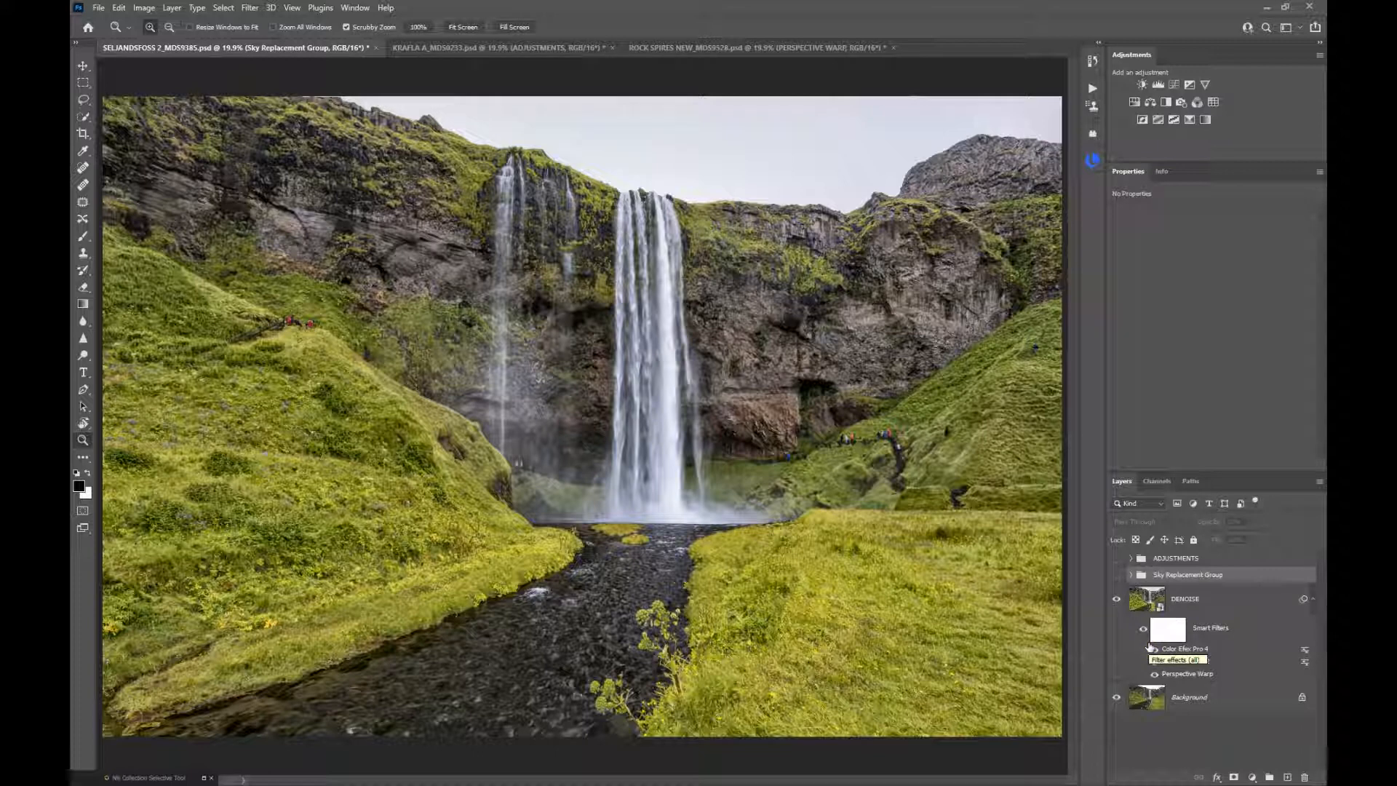
pyautogui.click(1118, 599)
pyautogui.click(1117, 600)
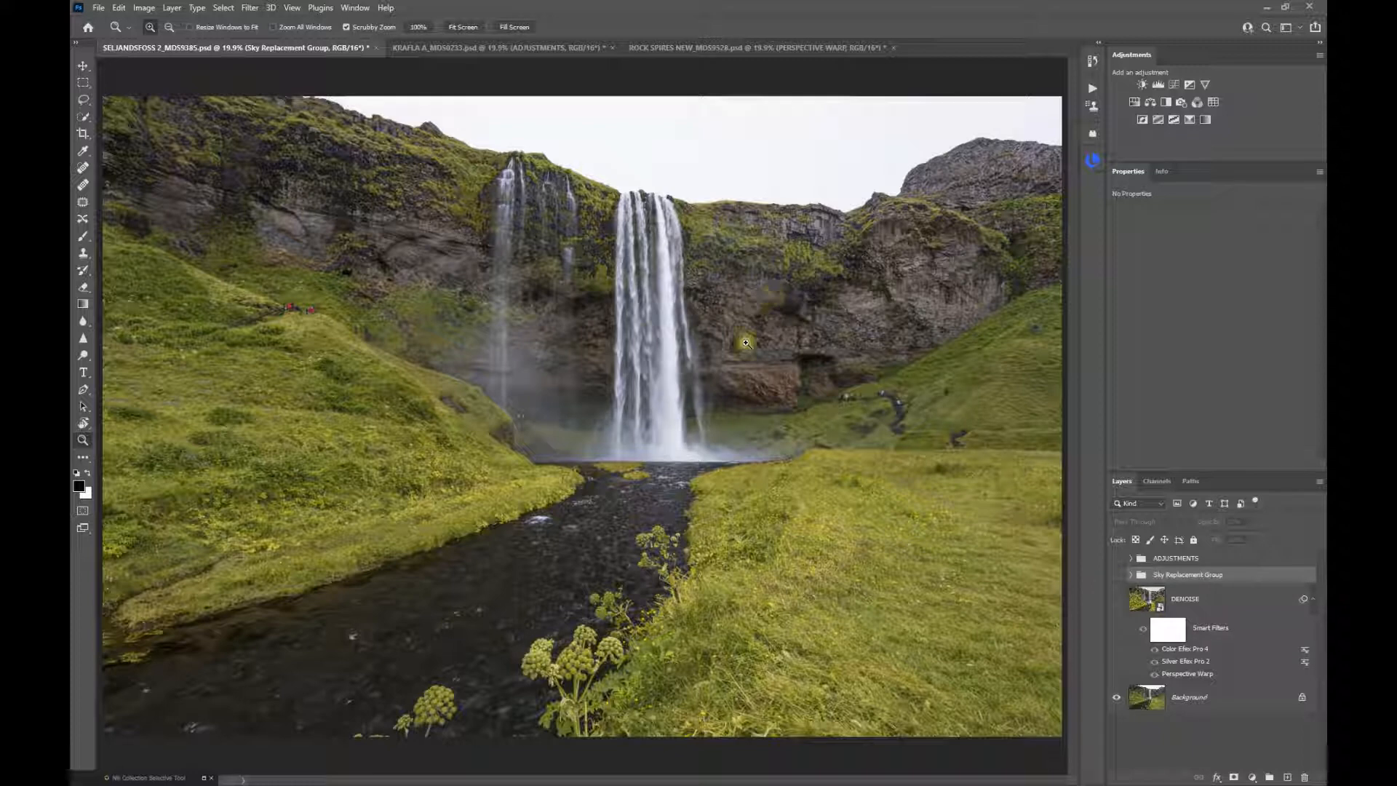
pyautogui.click(1117, 599)
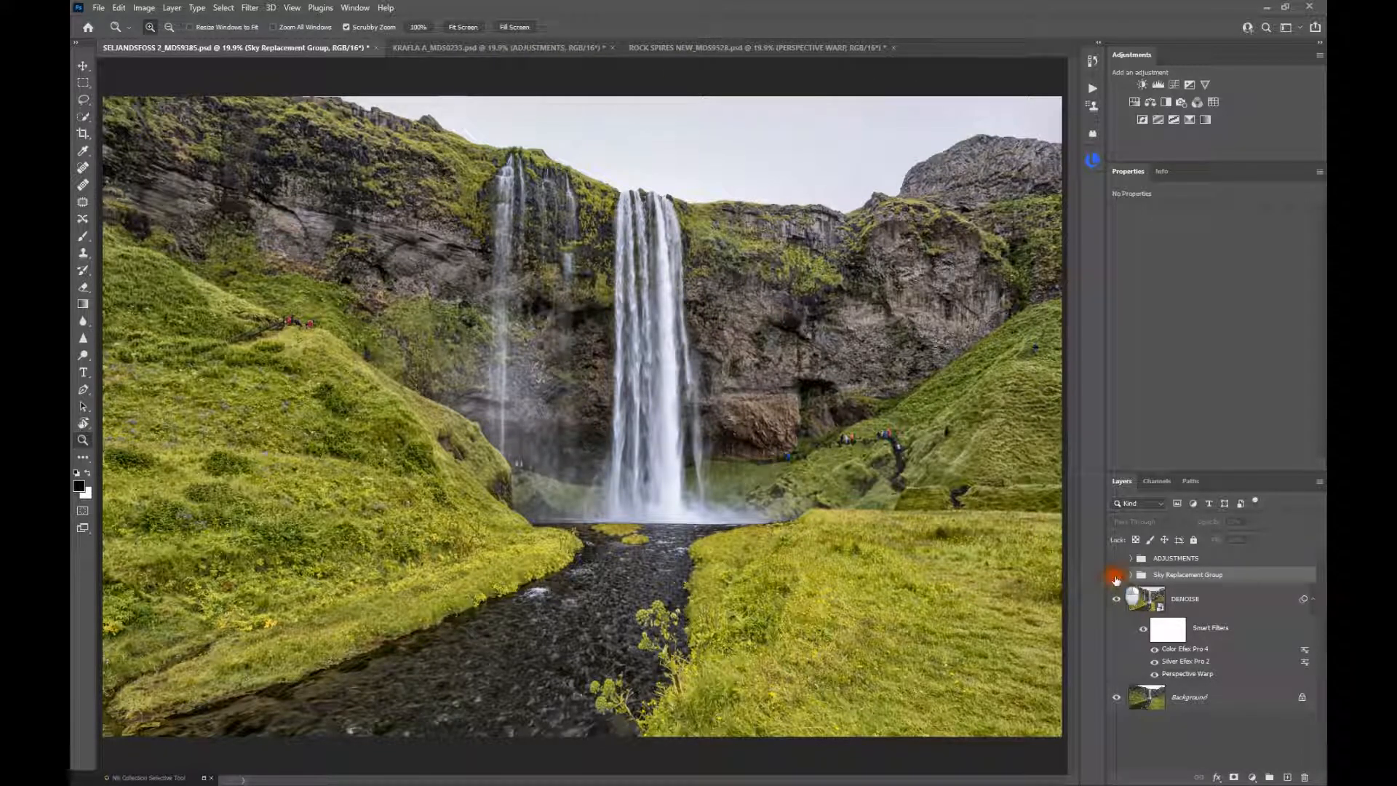
# - Show the Sky Replacement Group and set its opacity to 54%
pyautogui.click(1116, 576)
pyautogui.click(1181, 575)
pyautogui.moveTo(1209, 522); pyautogui.dragTo(1165, 529)
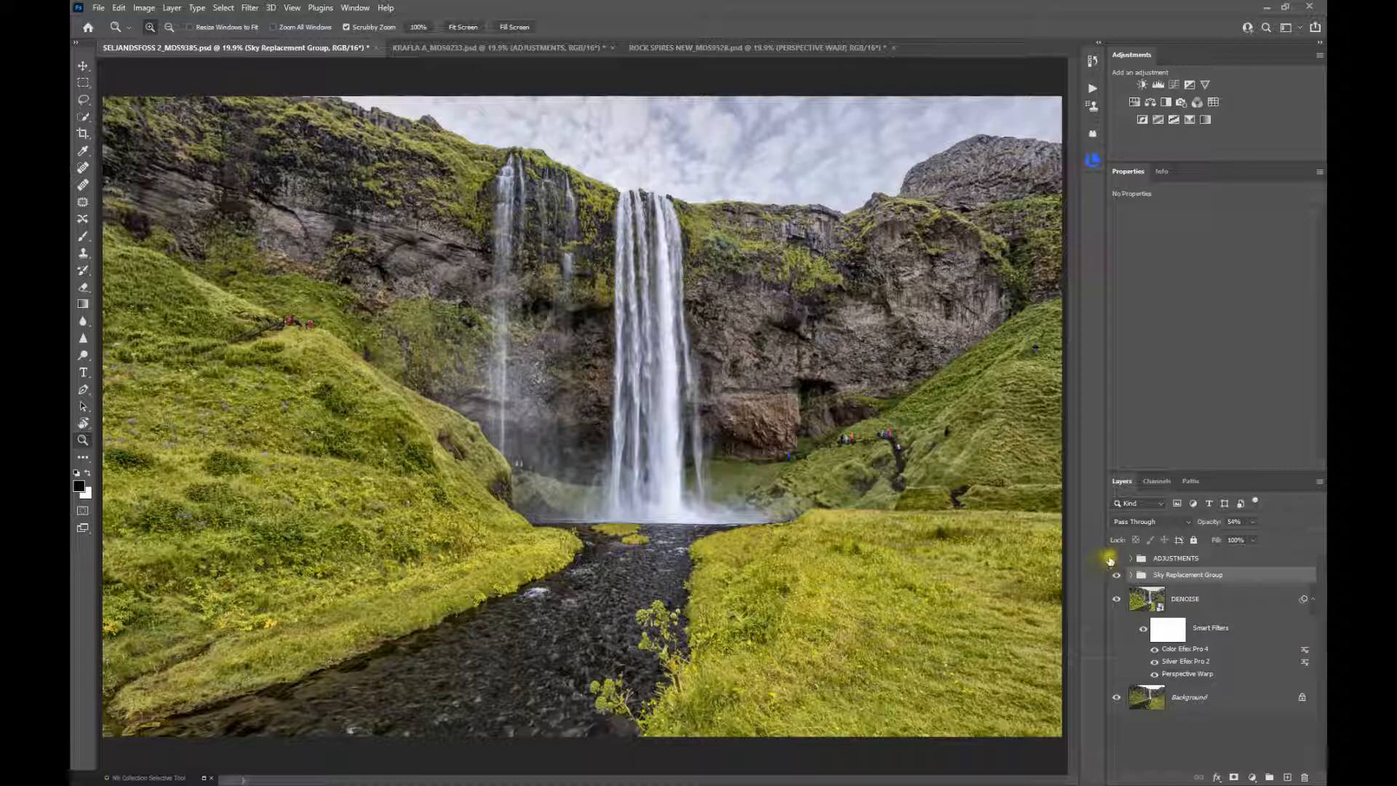
# - Show and expand the ADJUSTMENTS group, and hide the Curves 1, Hue/Saturation 2 and Hue/Saturation 1 layers inside it
pyautogui.click(1115, 560)
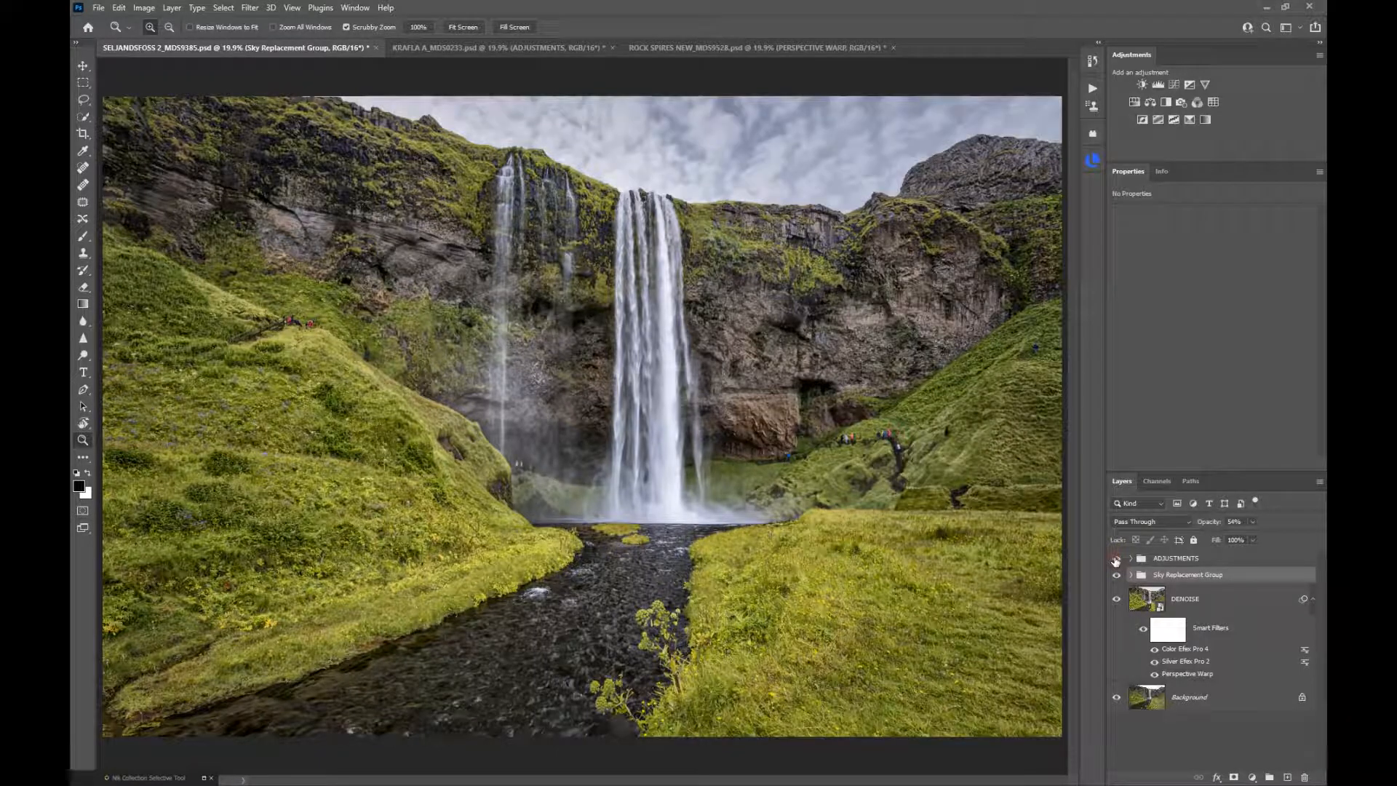
pyautogui.click(1116, 559)
pyautogui.click(1126, 562)
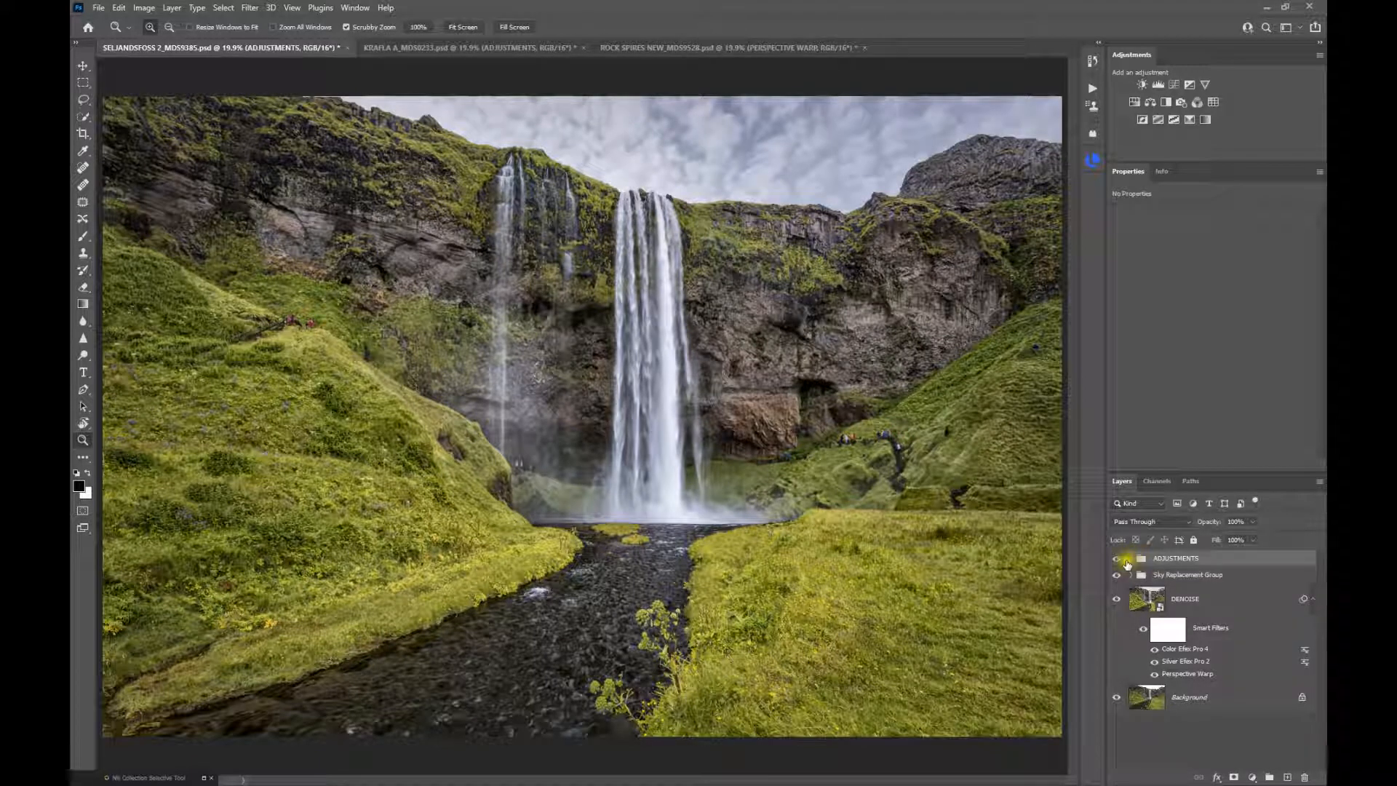
pyautogui.click(1130, 560)
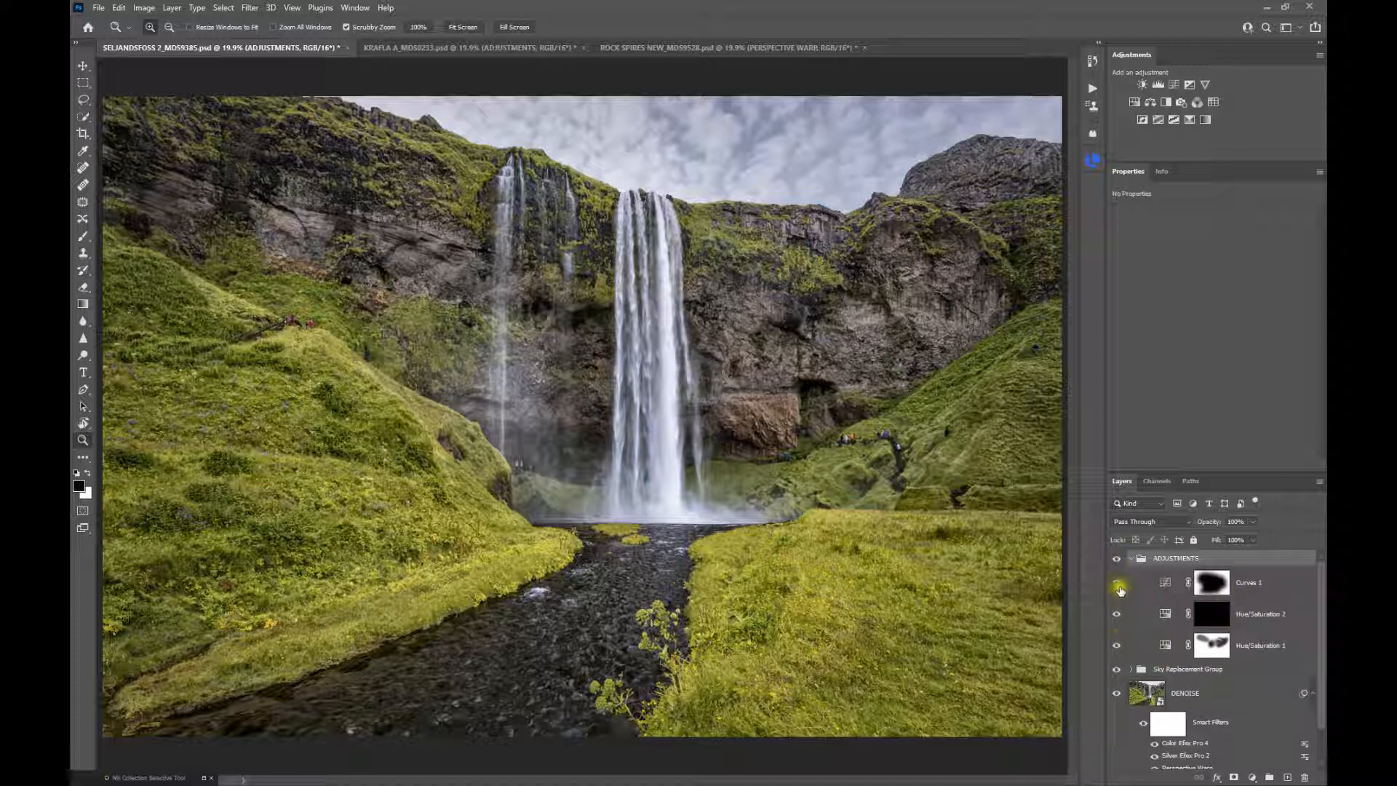
pyautogui.moveTo(1116, 580); pyautogui.dragTo(1117, 641)
# - Select and show the Hue/Saturation 1 layer, comparing the image with and without it
pyautogui.click(1165, 646)
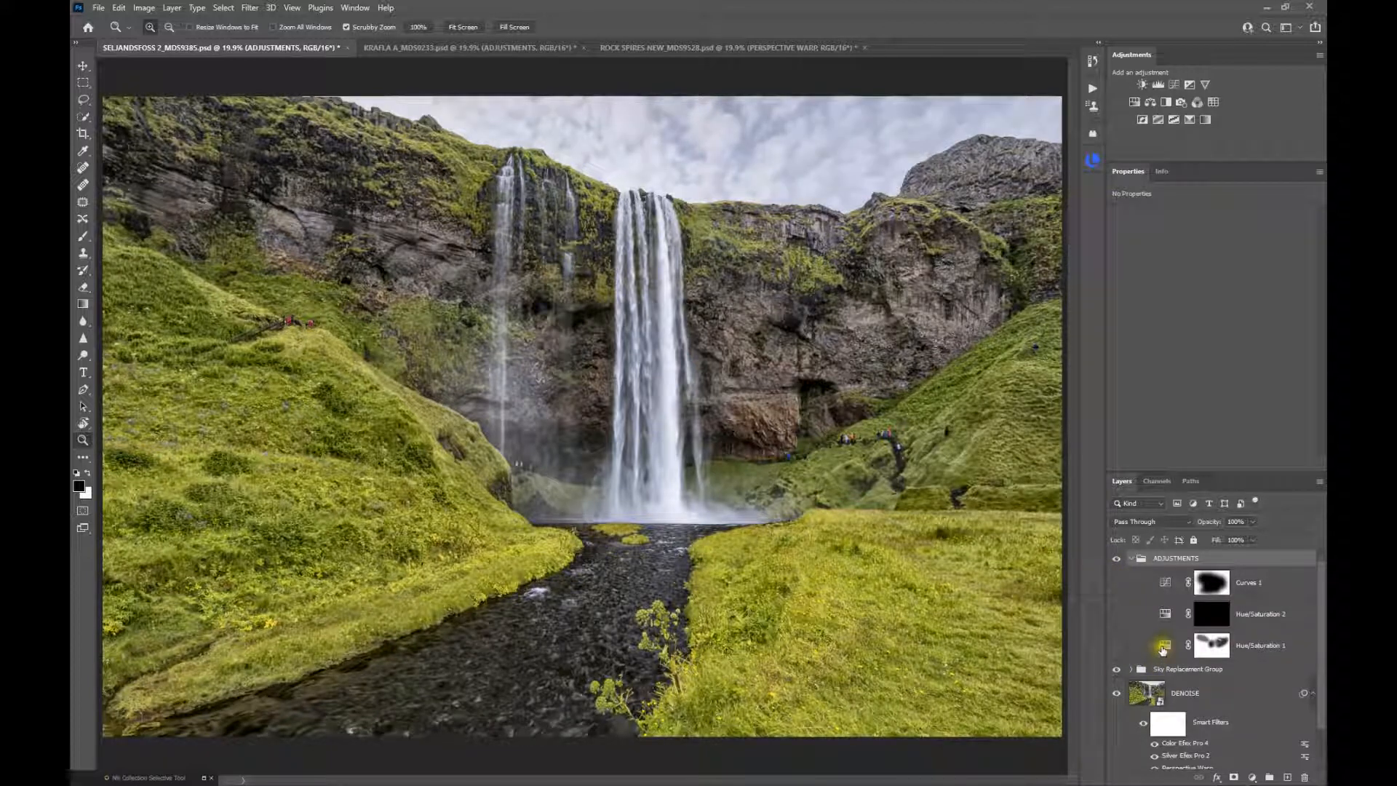
pyautogui.click(1114, 647)
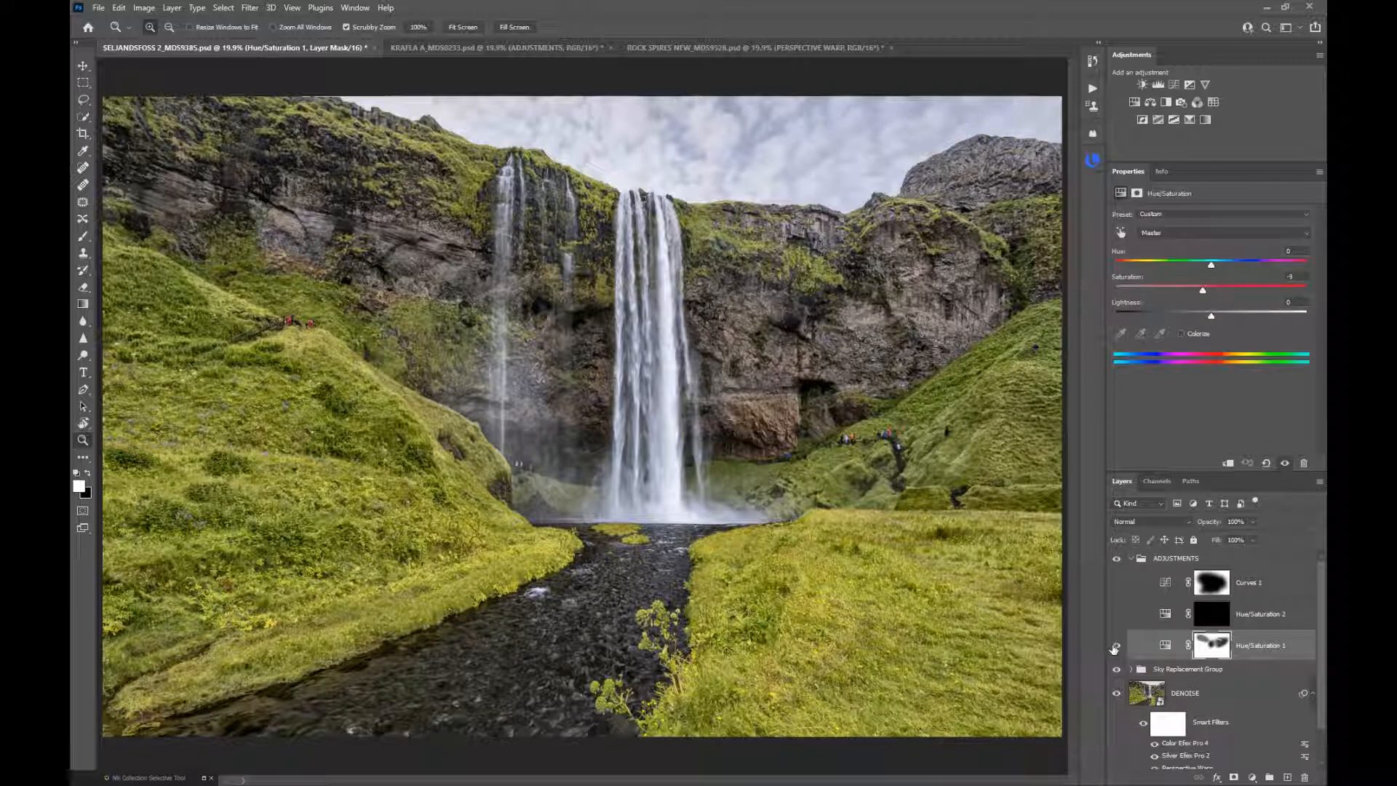
pyautogui.click(1116, 645)
pyautogui.click(1116, 645)
# - Select and show the Hue/Saturation 2 layer, and inspect its mask on the canvas
pyautogui.click(1170, 614)
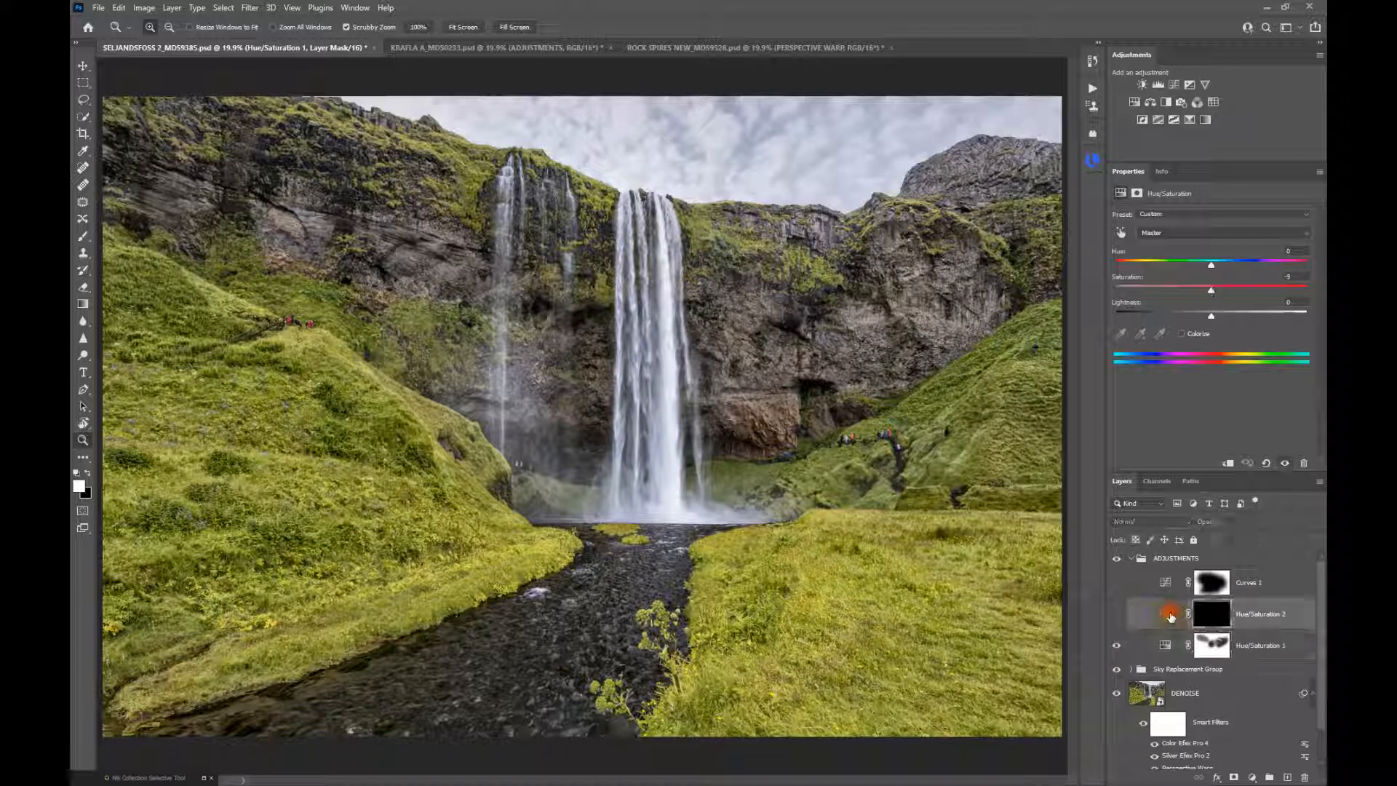
pyautogui.click(1116, 615)
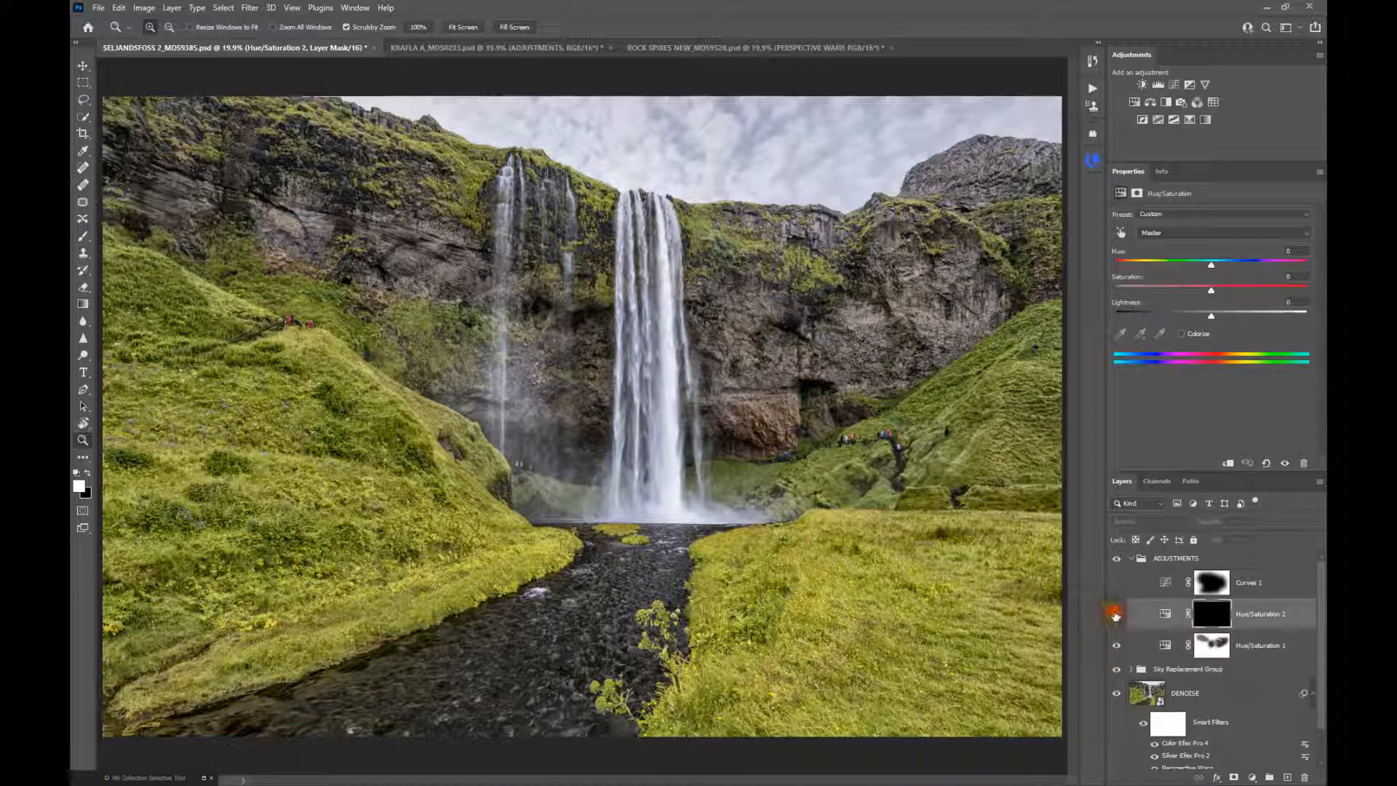
pyautogui.keyDown('alt'); pyautogui.click(1207, 619); pyautogui.keyUp('alt')
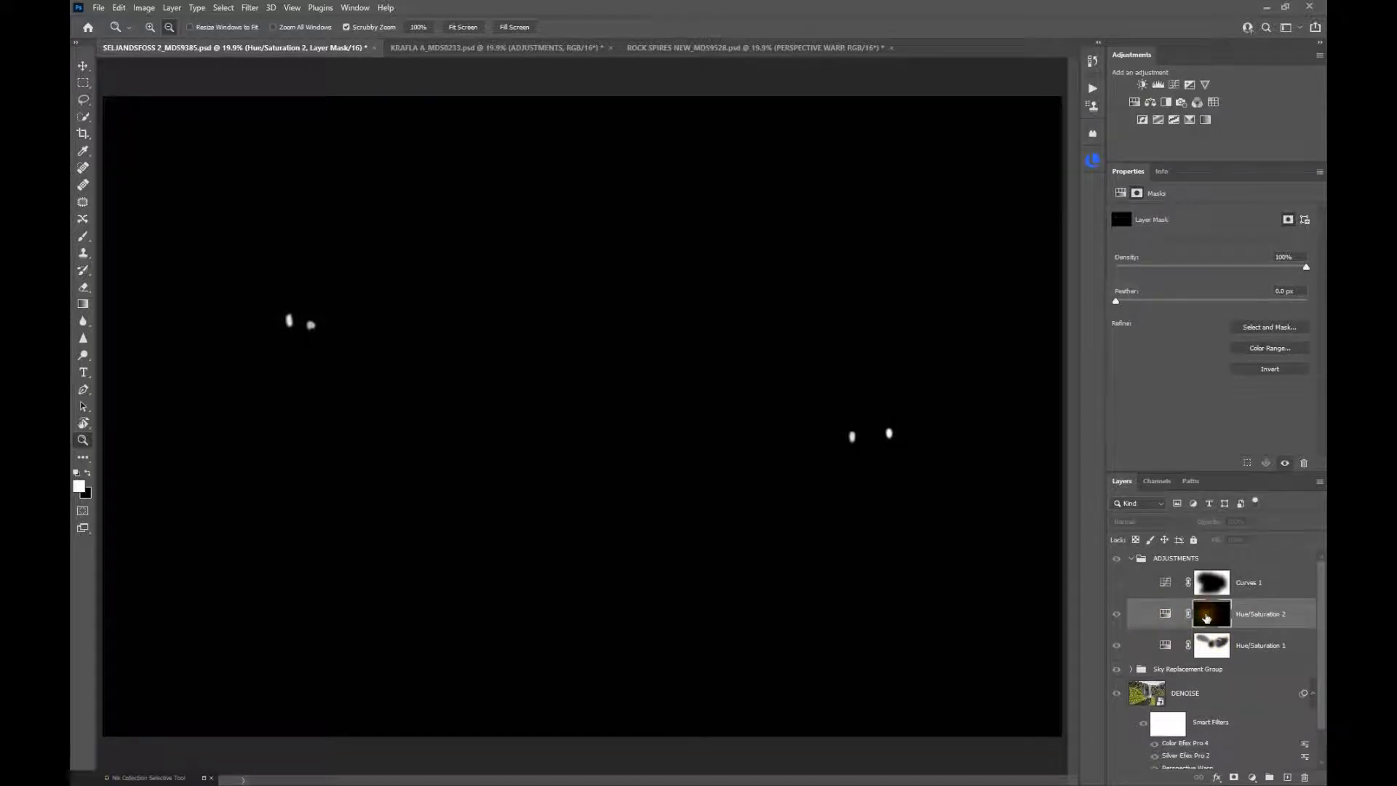
pyautogui.keyDown('alt'); pyautogui.click(1206, 620); pyautogui.keyUp('alt')
# - Compare the hikers on the slope up close with and without Hue/Saturation 2, and return to the full image view
pyautogui.moveTo(879, 436); pyautogui.dragTo(878, 436)
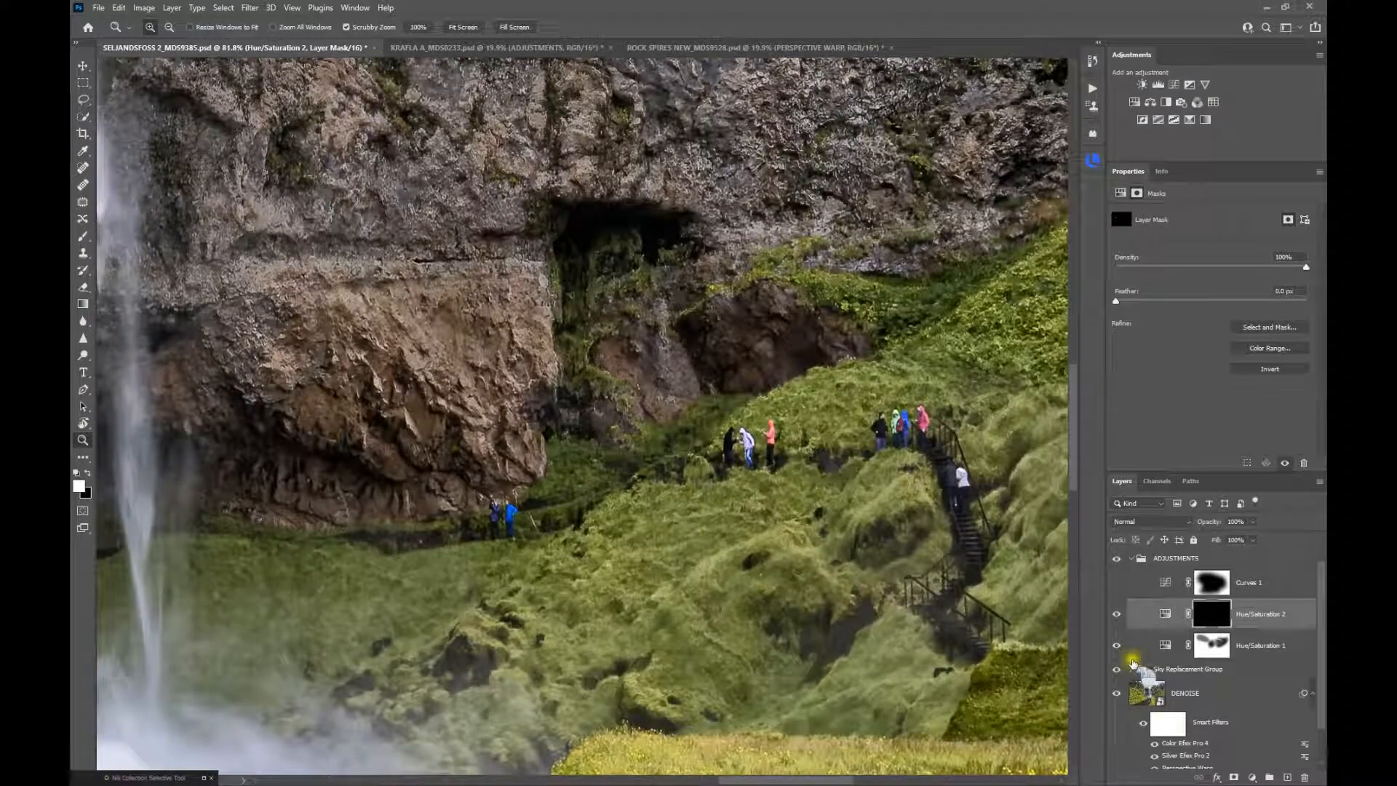
pyautogui.click(1116, 614)
pyautogui.click(1116, 615)
pyautogui.scroll(-1, 1110, 615)
pyautogui.scroll(-1, 938, 580)
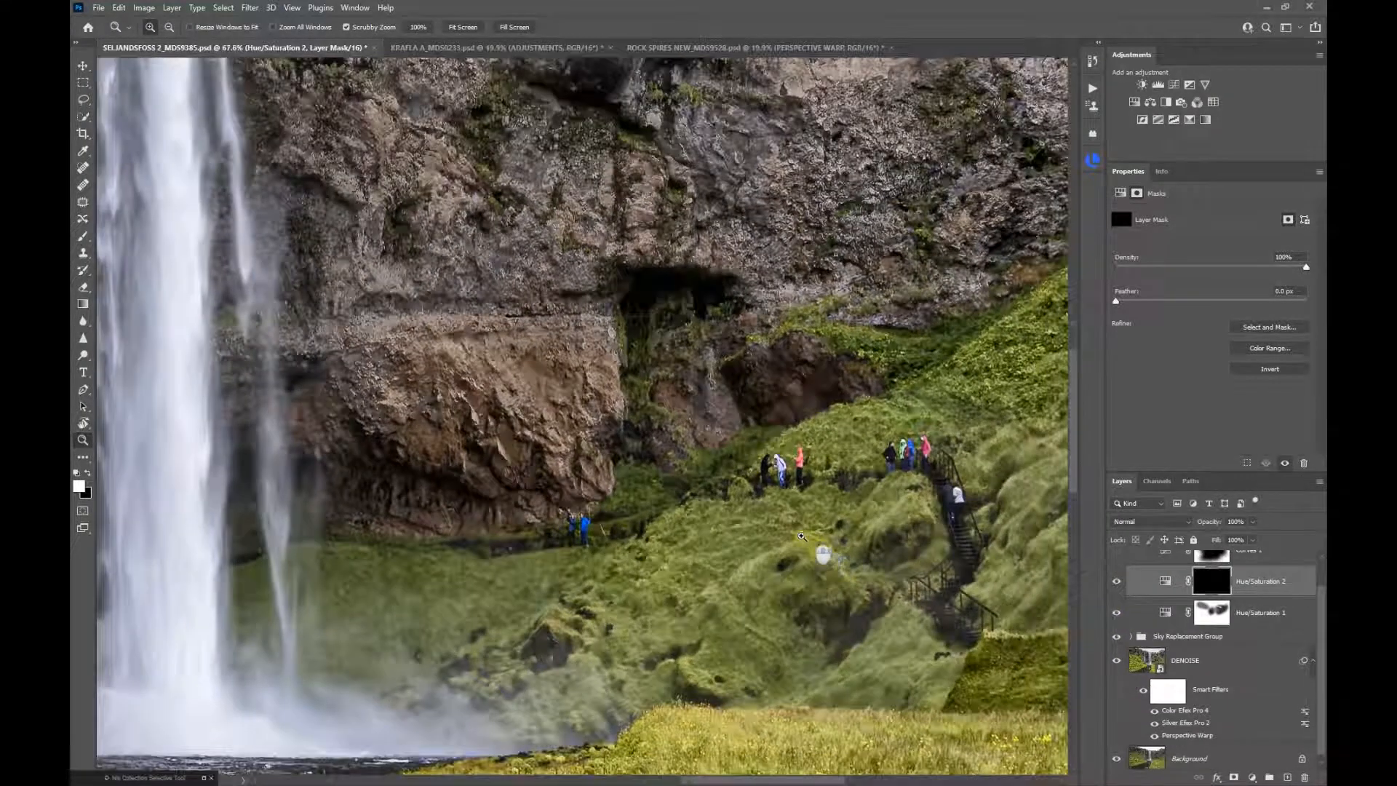
pyautogui.scroll(-2, 807, 539)
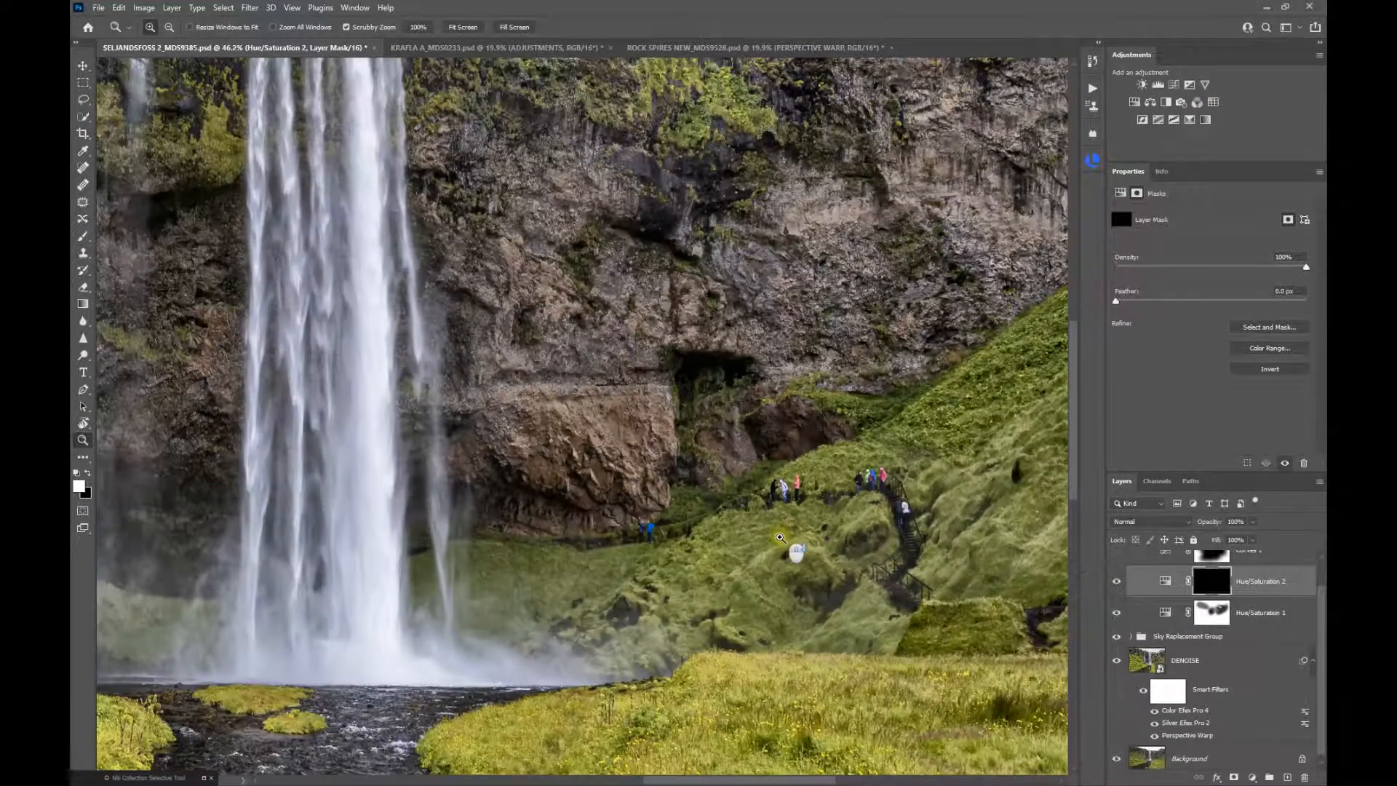
pyautogui.click(478, 30)
pyautogui.scroll(1, 1219, 613)
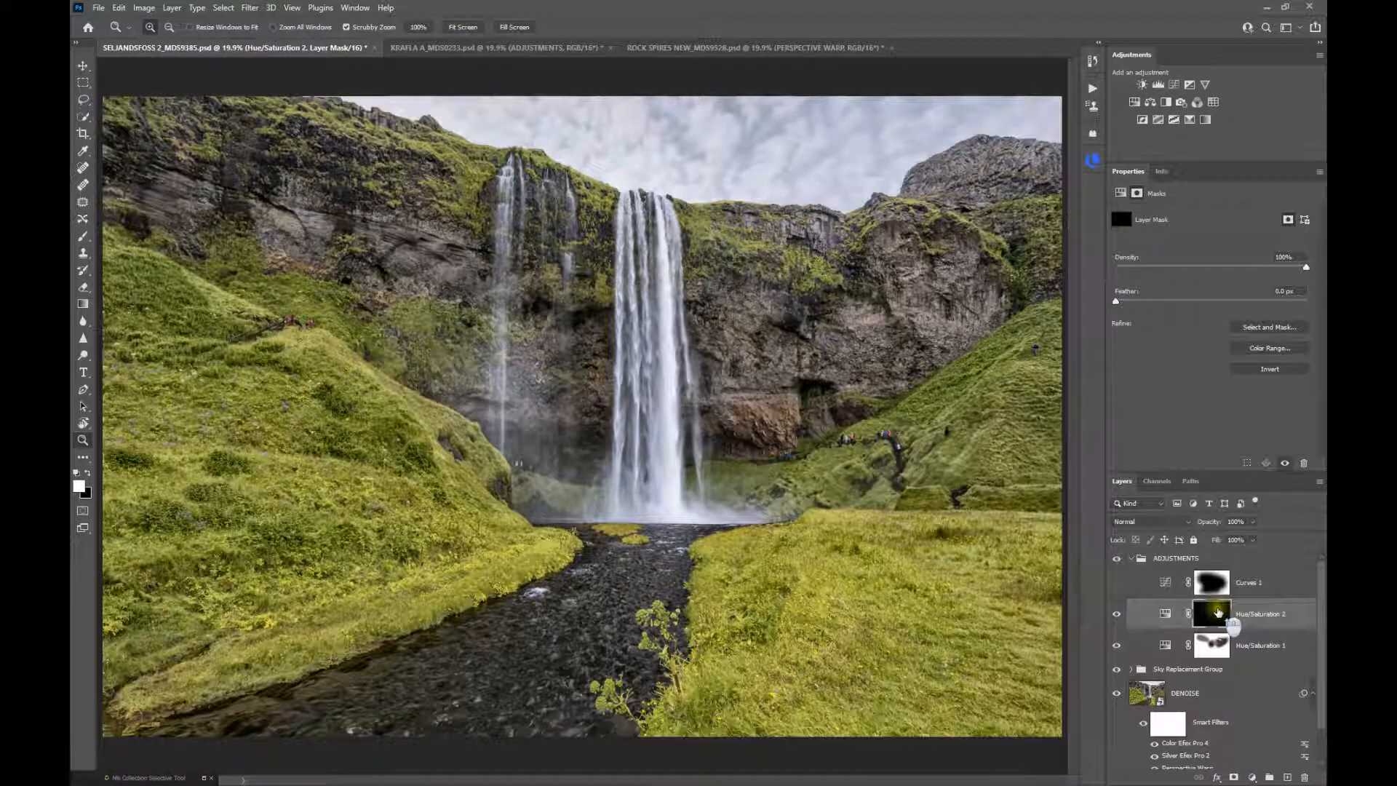
# - Show the Curves 1 layer, and compare the image with and without the DENOISE layer
pyautogui.click(1115, 582)
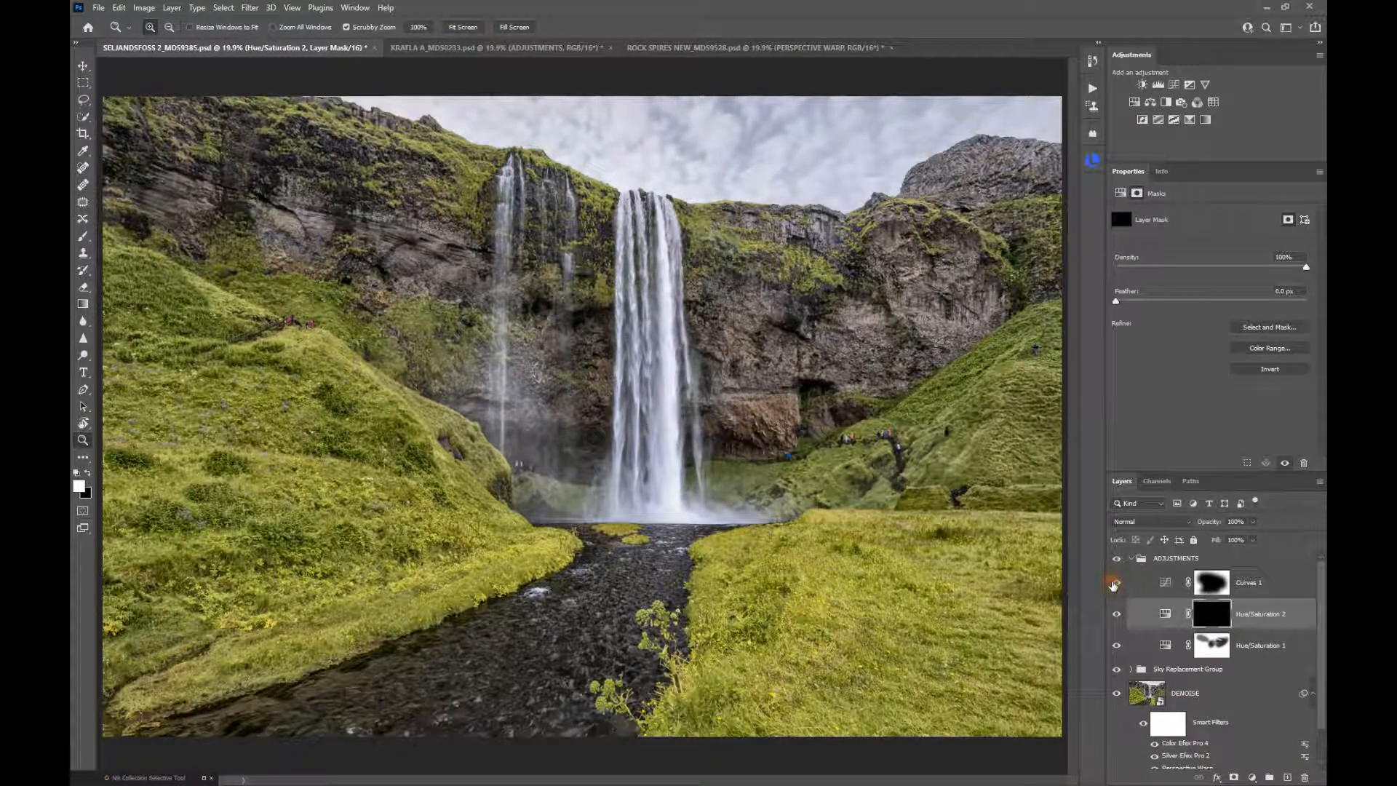
pyautogui.click(1119, 583)
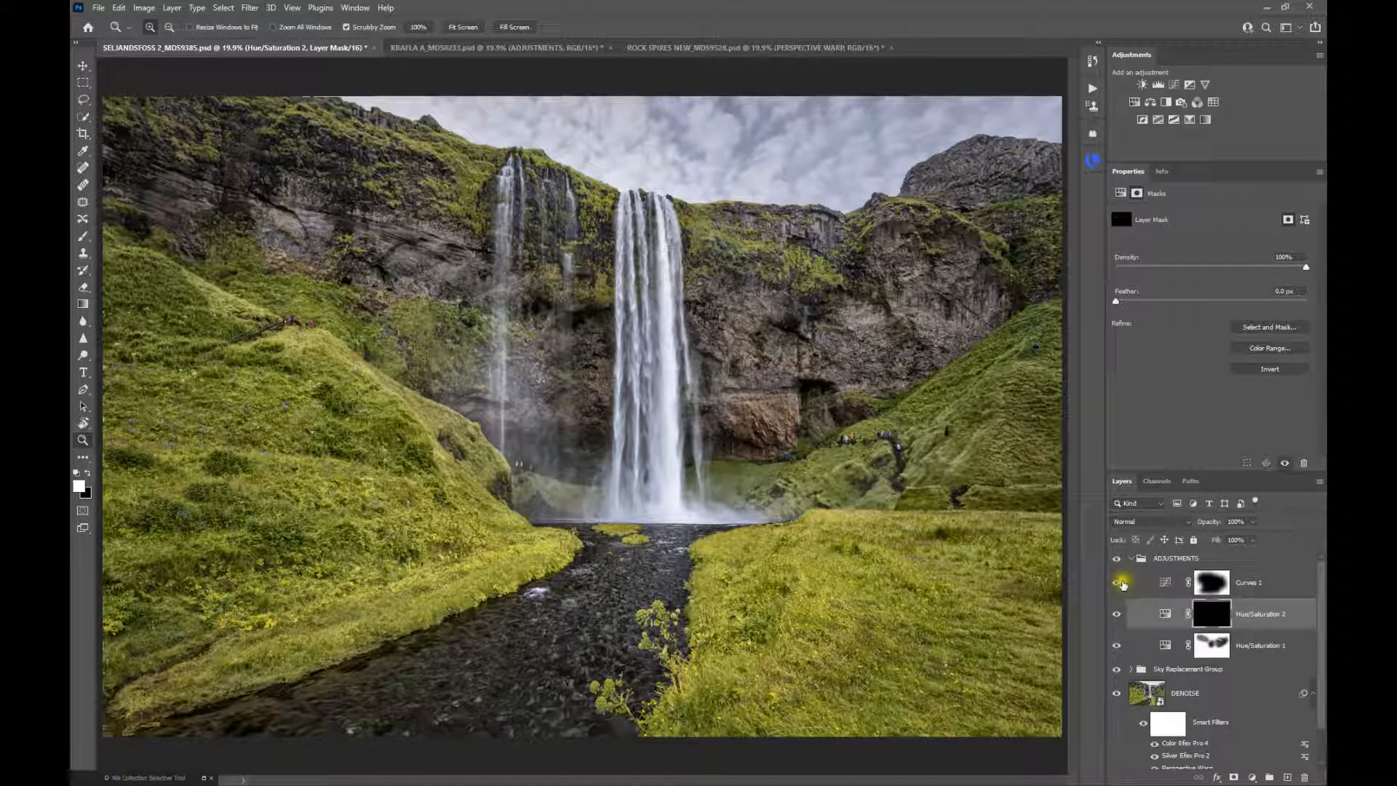
pyautogui.click(1117, 693)
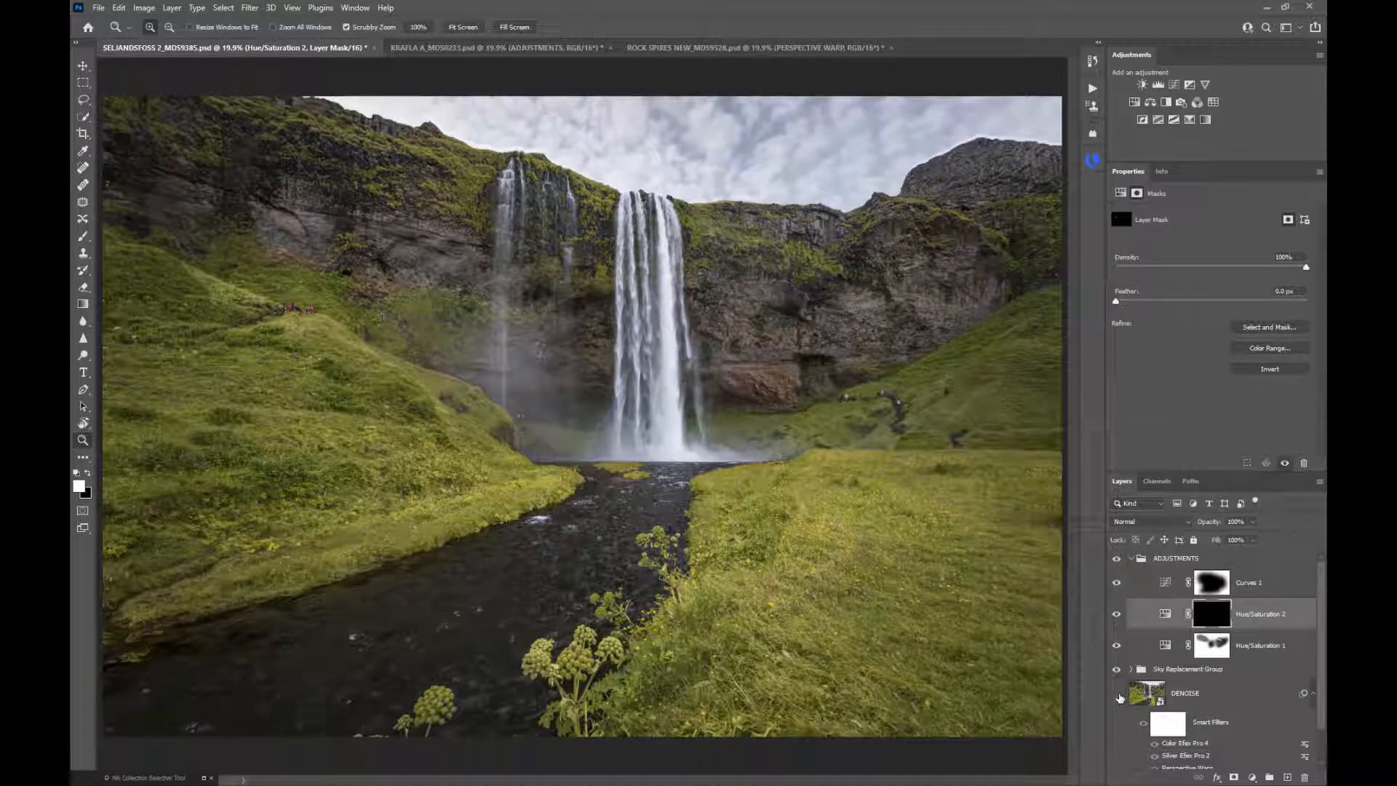
pyautogui.click(1119, 695)
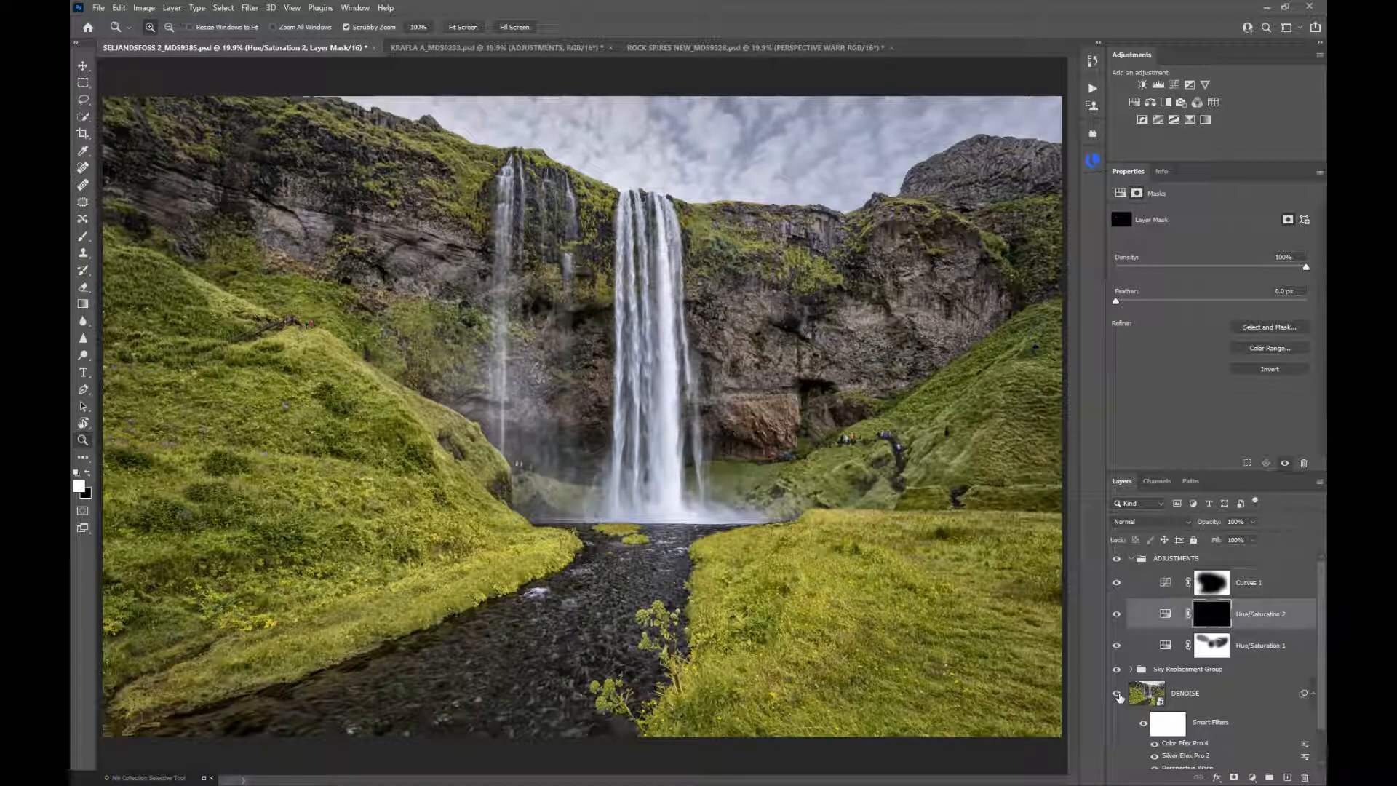
pyautogui.click(1118, 695)
# - Switch to the ROCK SPIRES NEW document and show the PERSPECTIVE WARP layer, comparing the image with and without it
pyautogui.click(668, 48)
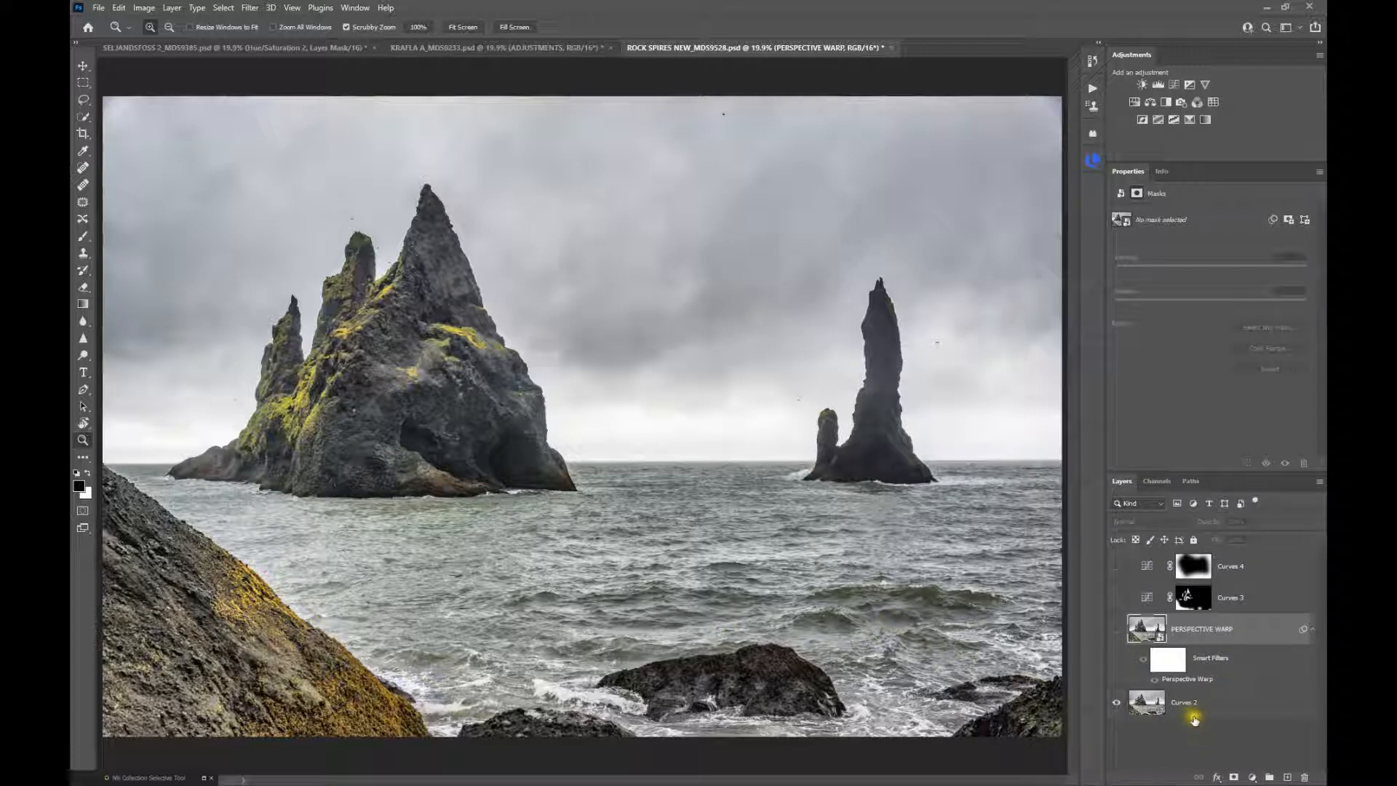
pyautogui.click(1116, 629)
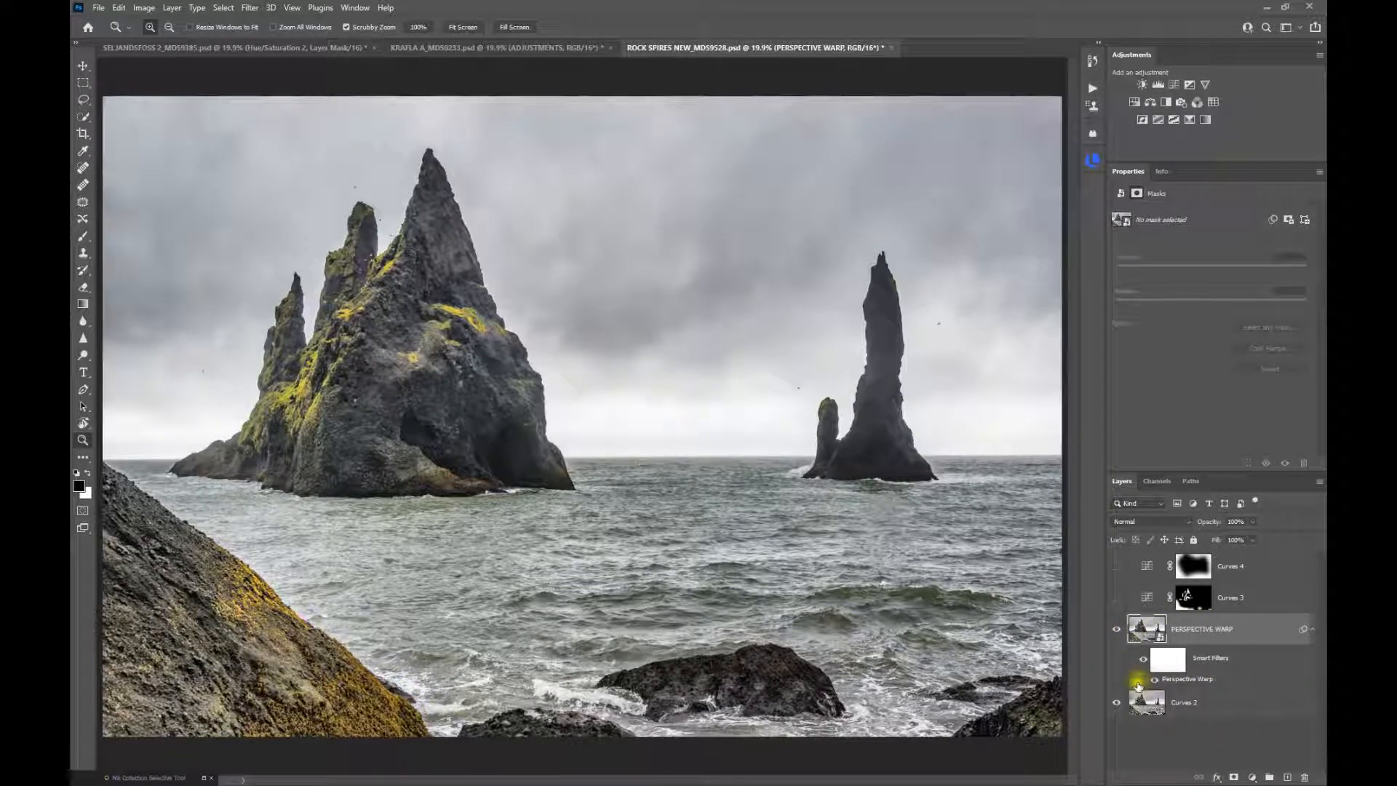
pyautogui.click(1117, 631)
pyautogui.click(1117, 630)
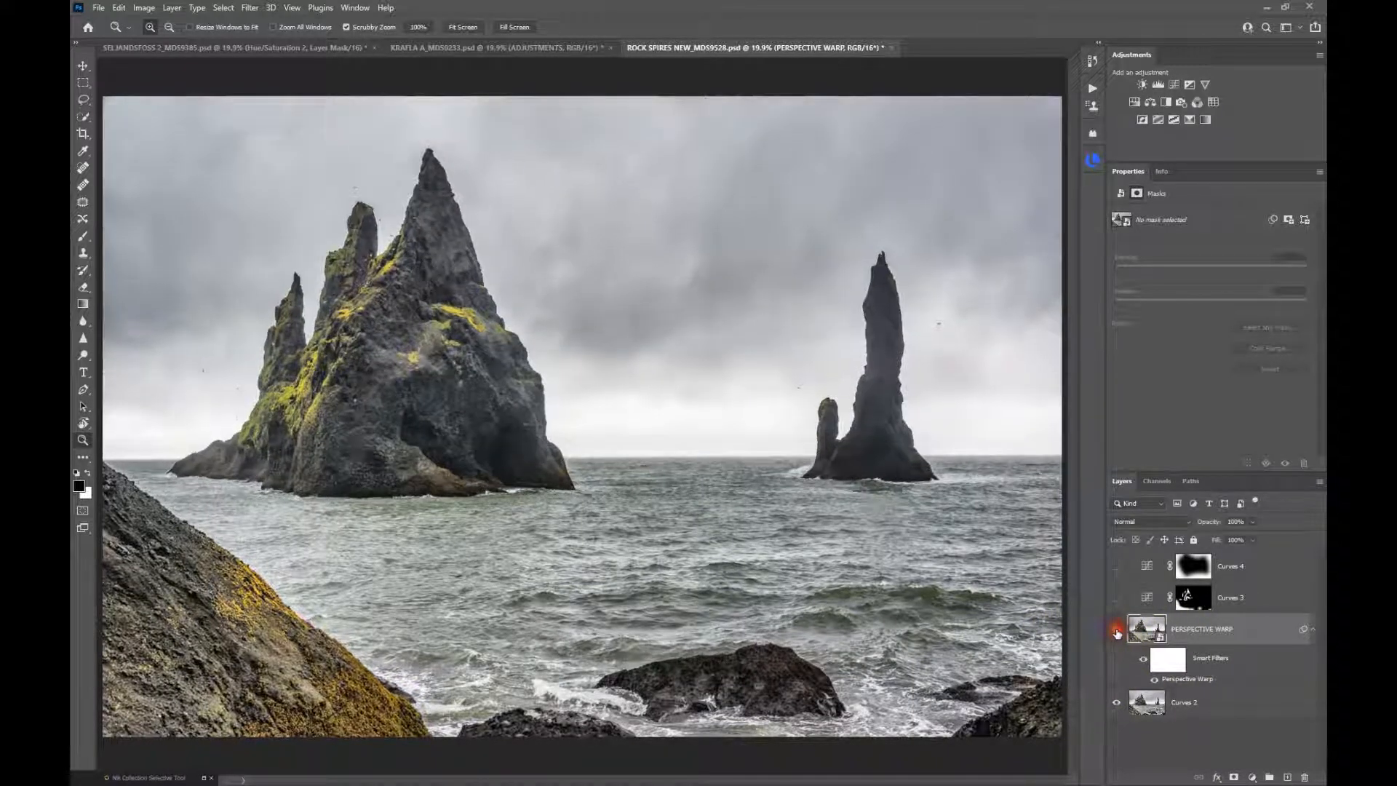
# - Reopen the Perspective Warp smart filter of the PERSPECTIVE WARP layer, inspect its warp grid around the rock spires, and commit it
pyautogui.doubleClick(1197, 680)
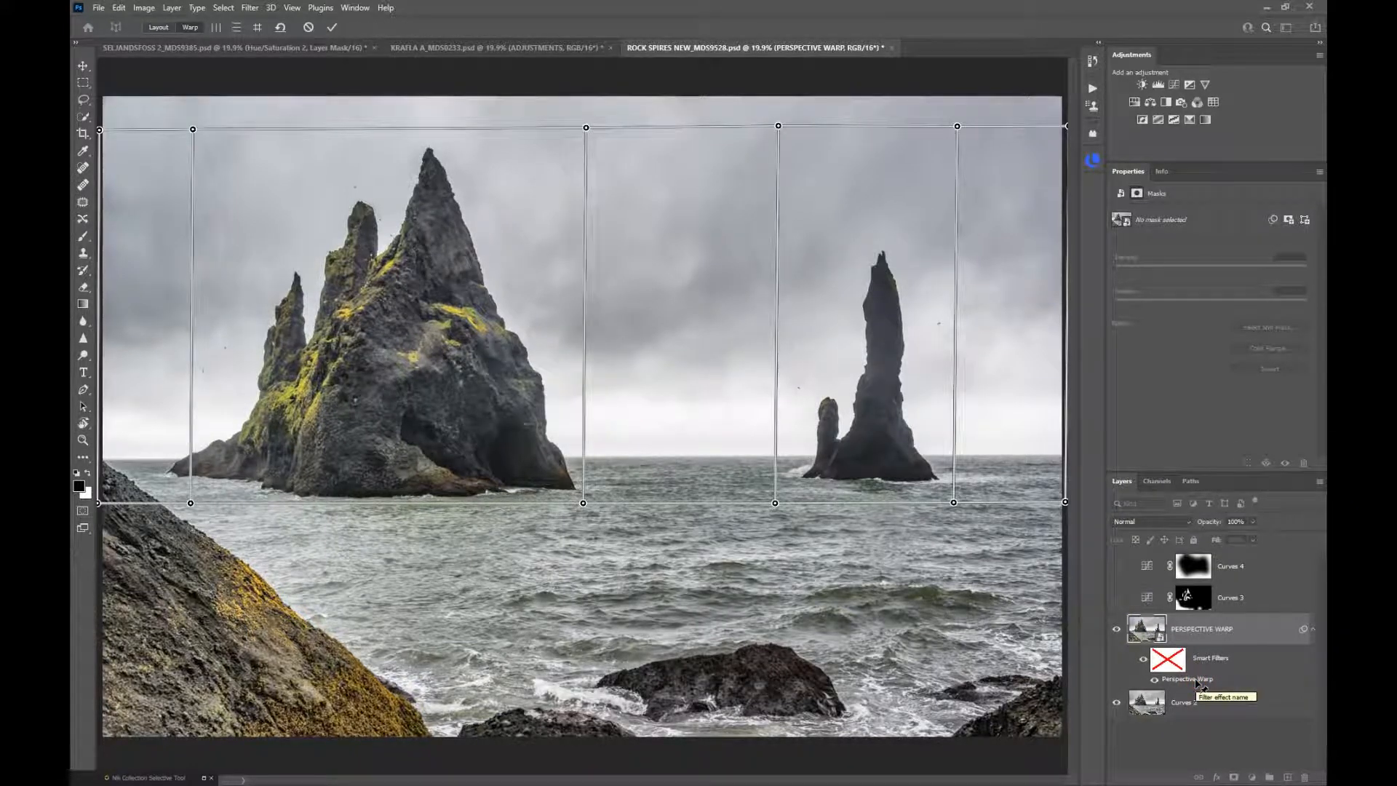
pyautogui.scroll(-3, 807, 473)
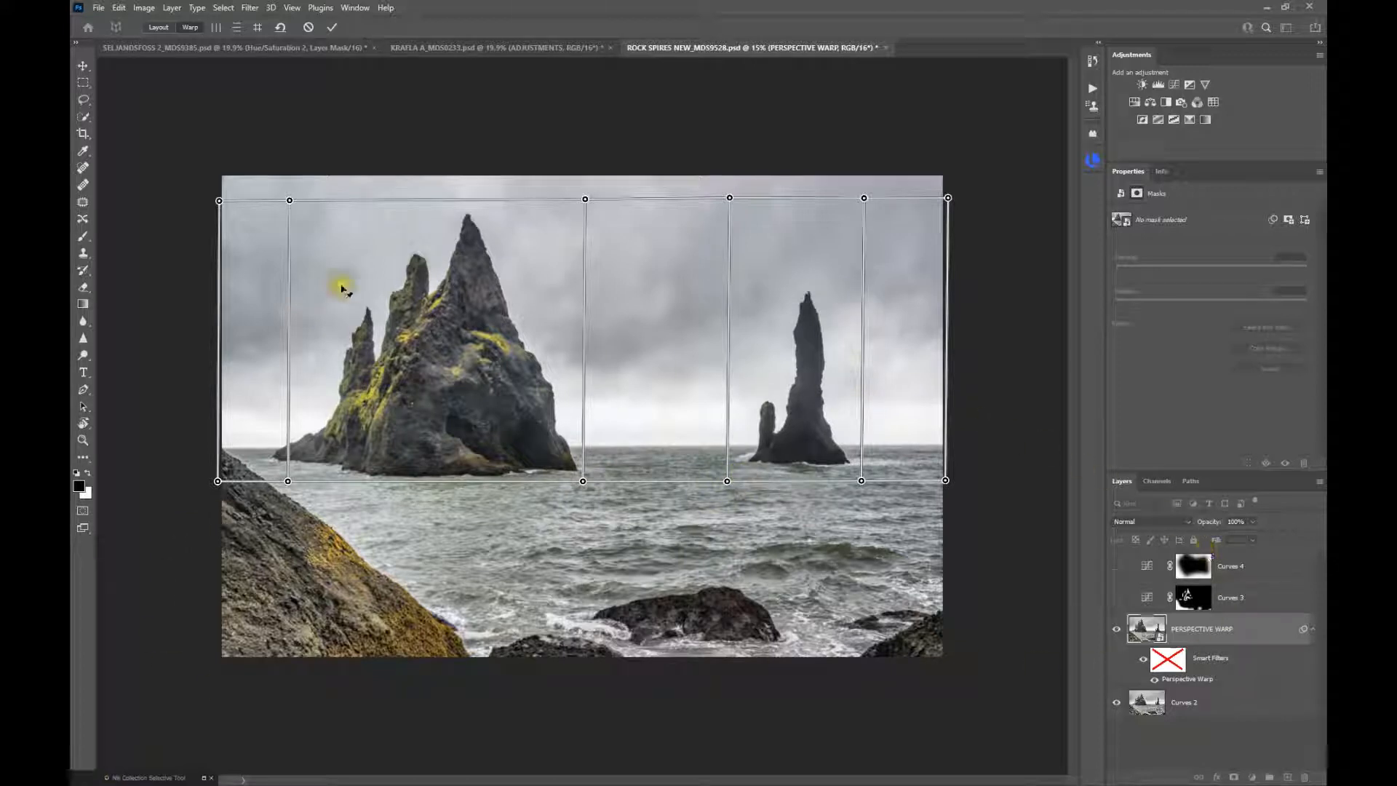
pyautogui.click(331, 29)
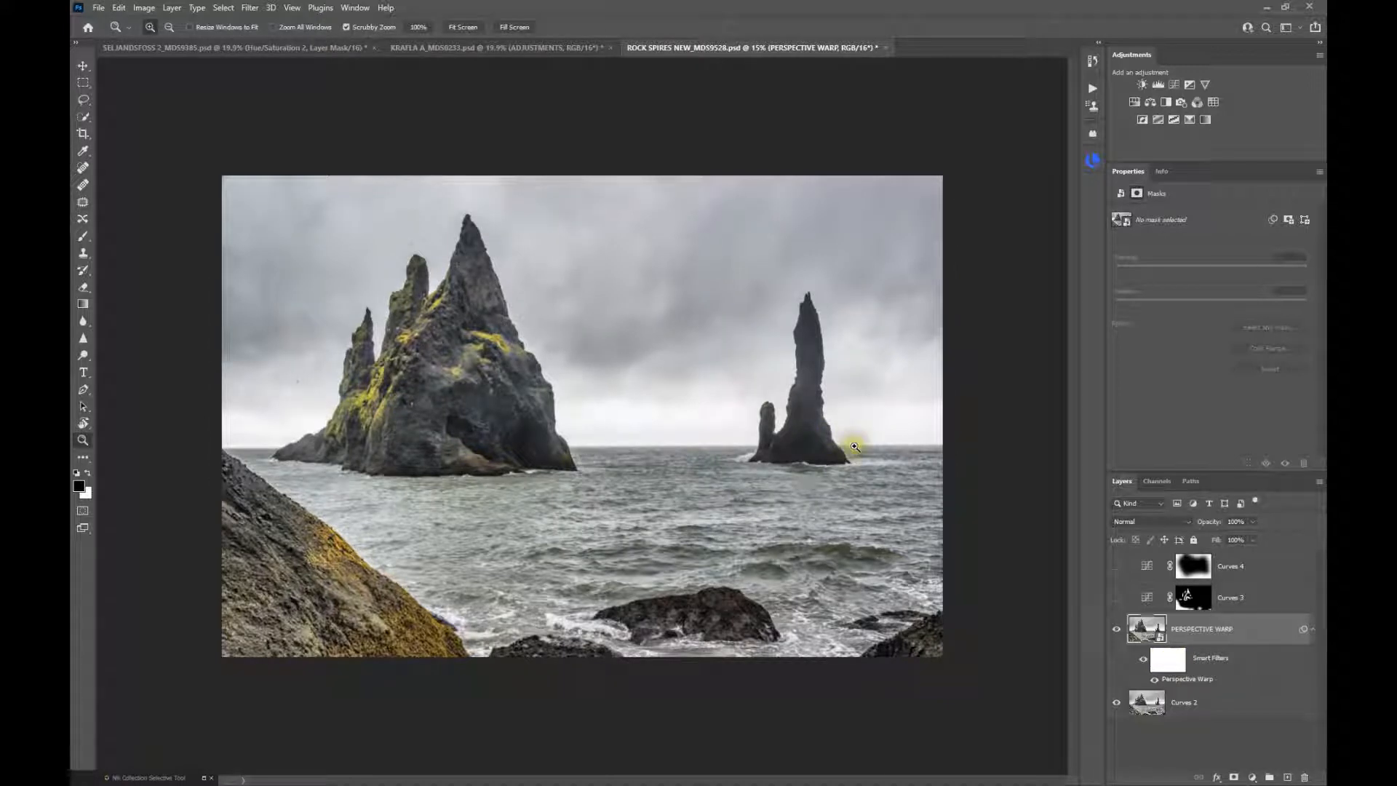
# - Compare the image with and without Curves 3, leave that layer shown, and show the Curves 4 layer in the full image view
pyautogui.click(1116, 598)
pyautogui.click(1116, 598)
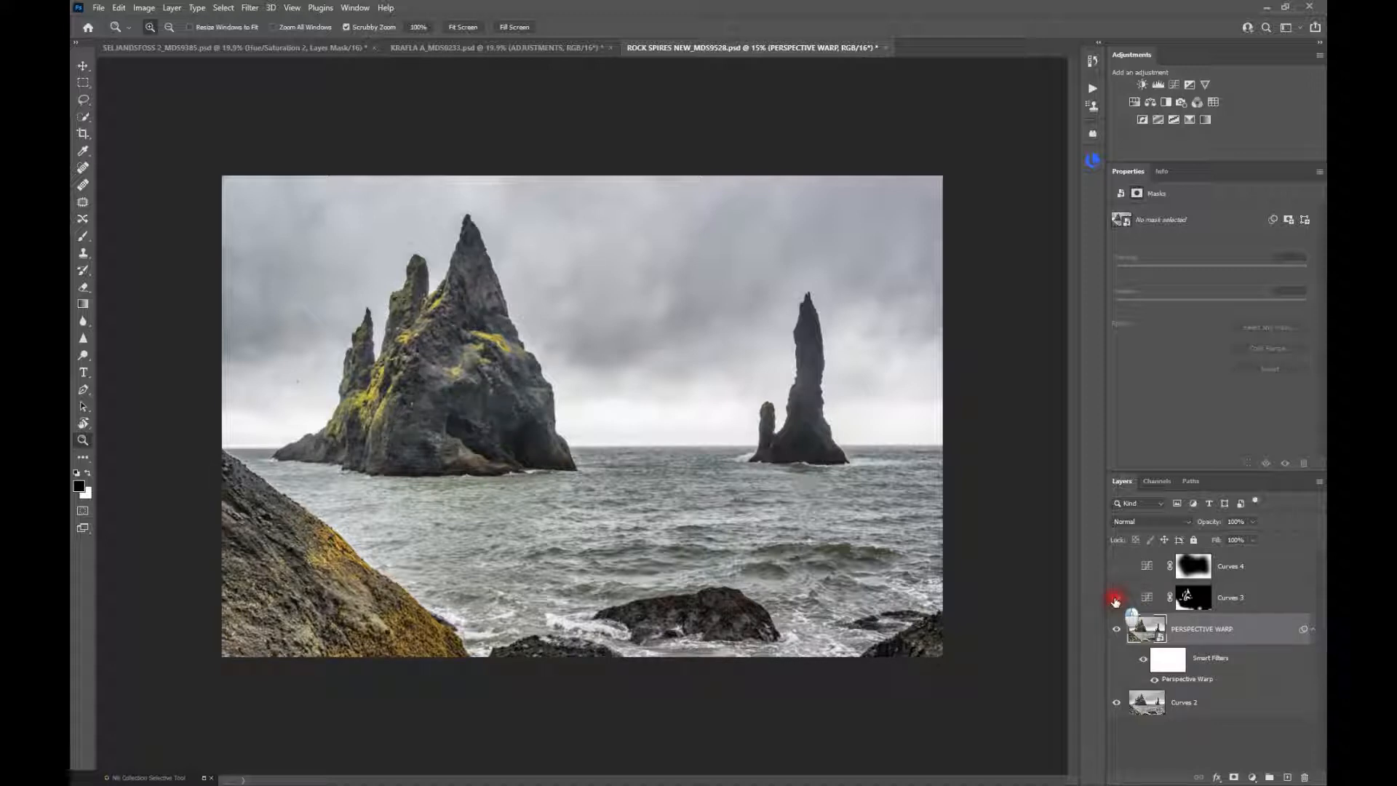
pyautogui.click(1116, 600)
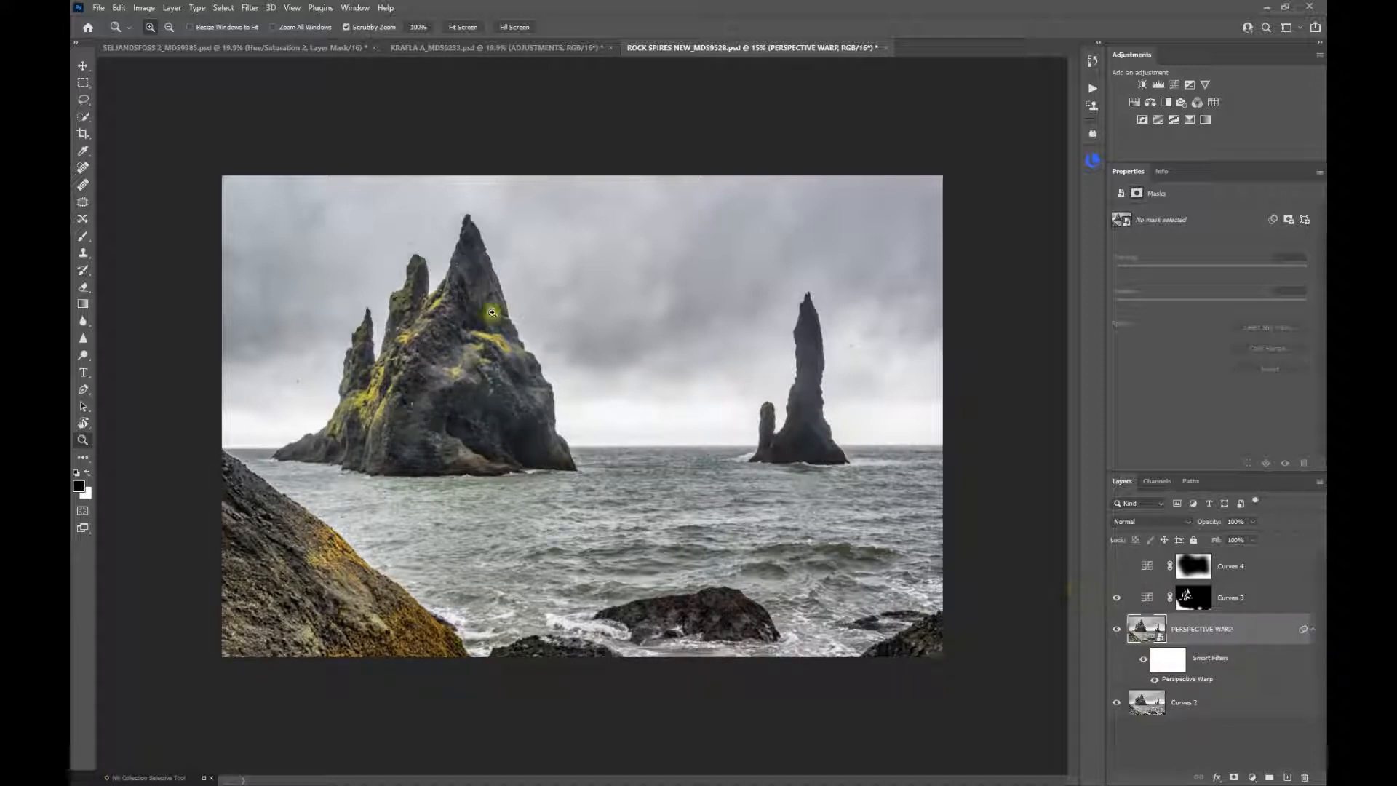
pyautogui.click(1116, 599)
pyautogui.click(1115, 599)
pyautogui.click(1116, 599)
pyautogui.click(1115, 599)
pyautogui.click(1115, 567)
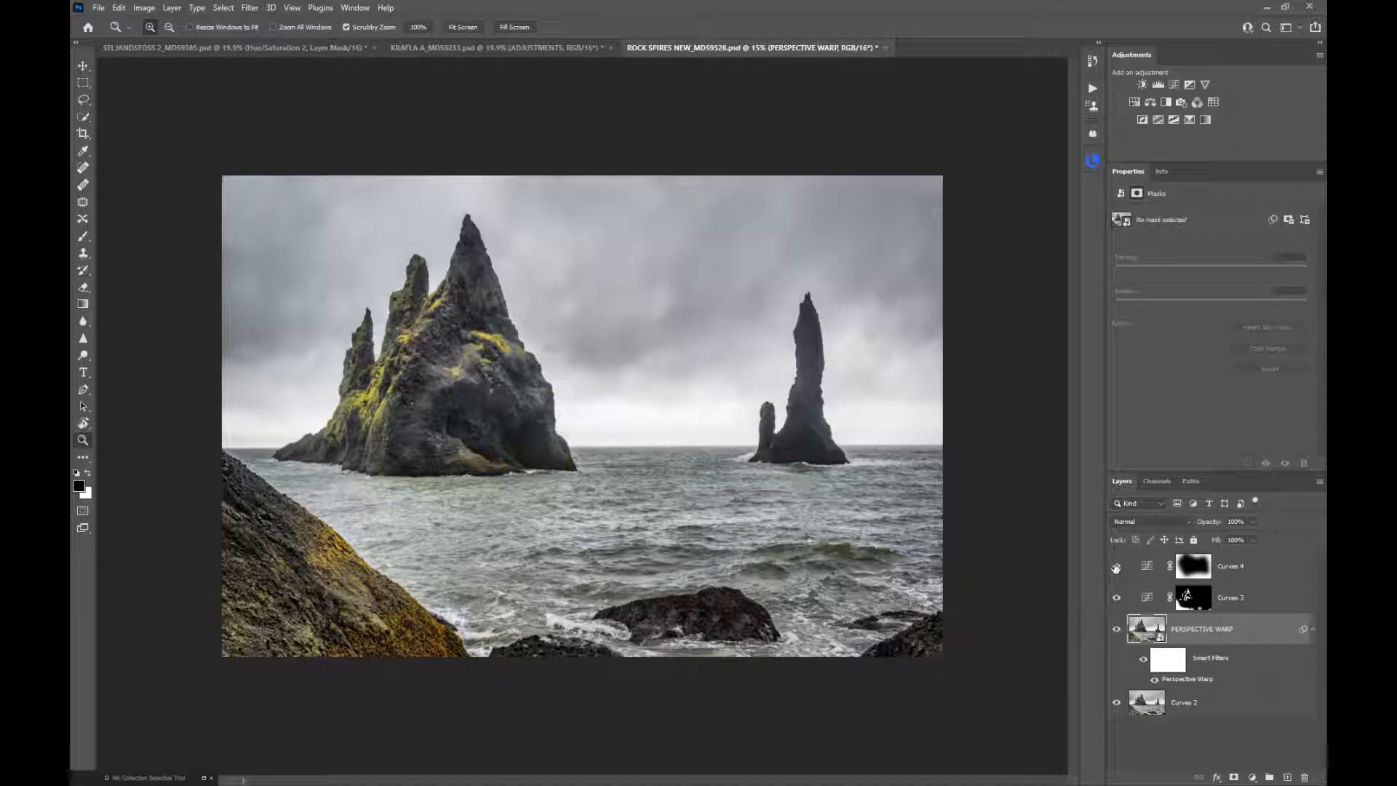
pyautogui.hotkey('ctrl', '0')
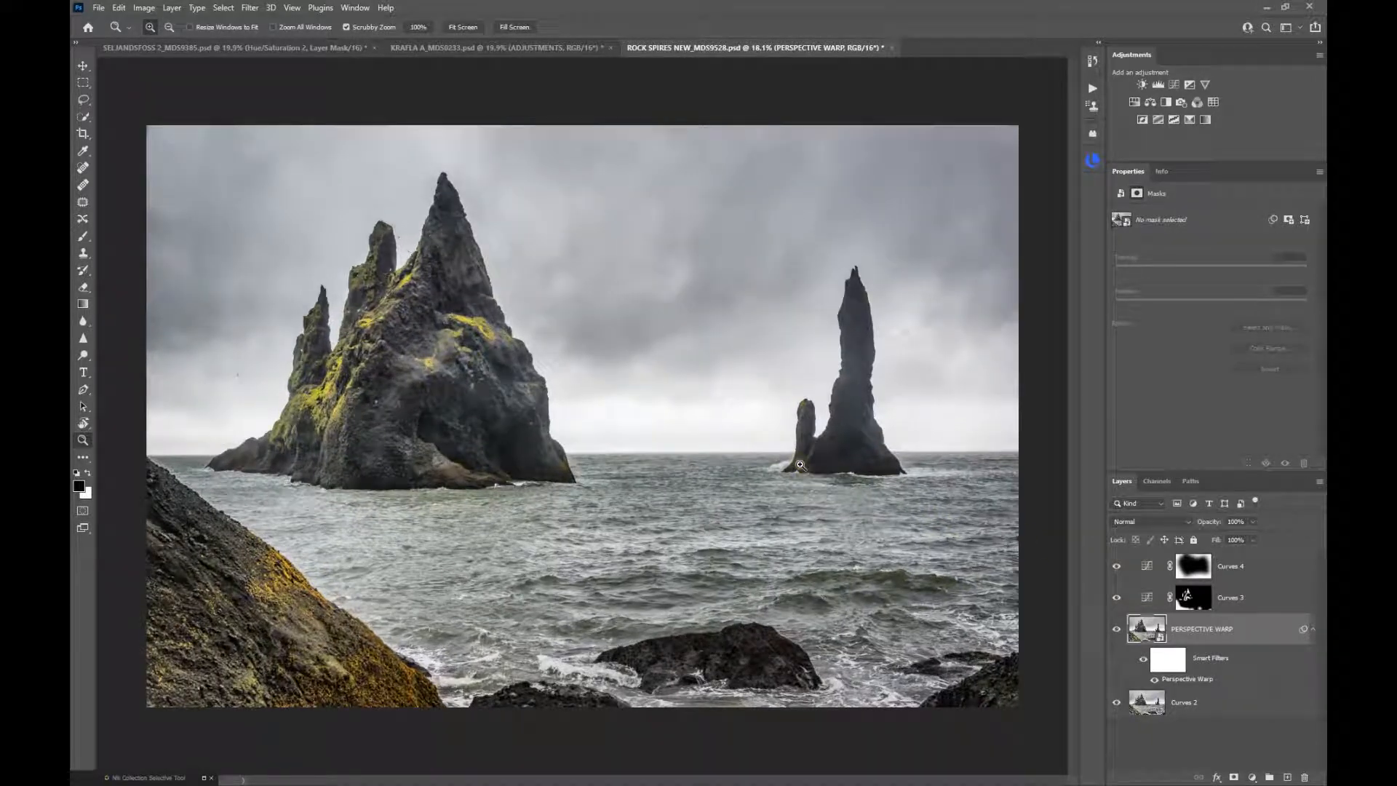